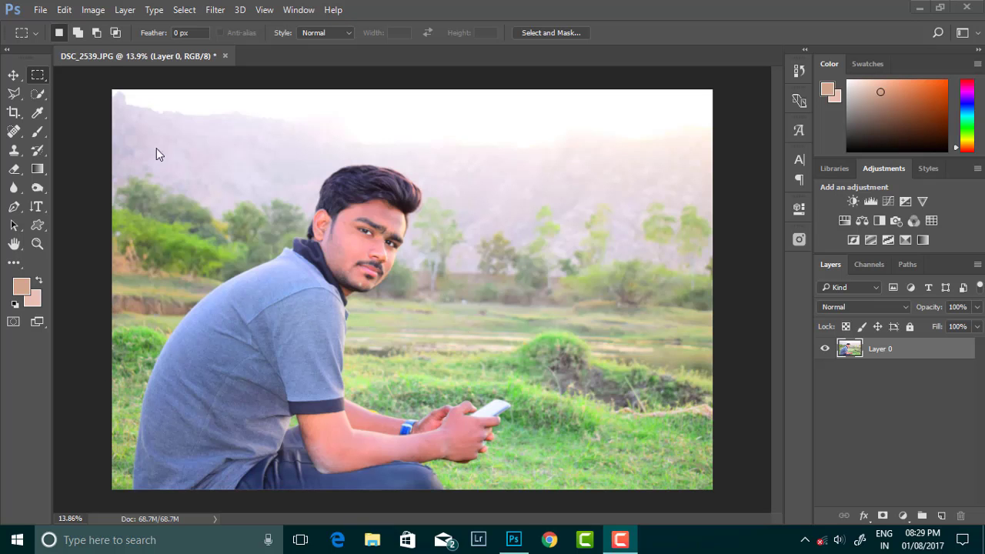
Resize the image using the 11 x 14 in 300 dpi Fit To preset in Image Size
click(93, 9)
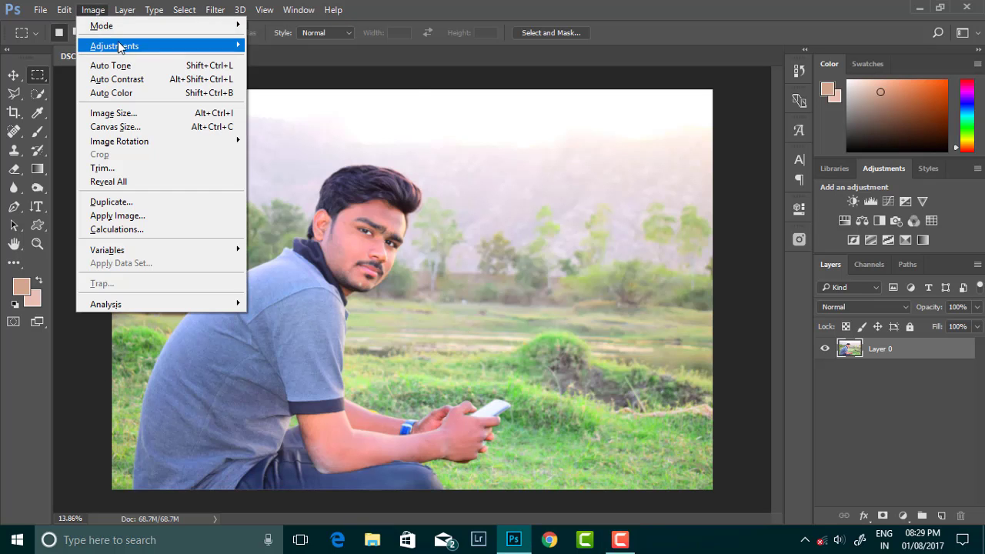
click(112, 107)
click(692, 164)
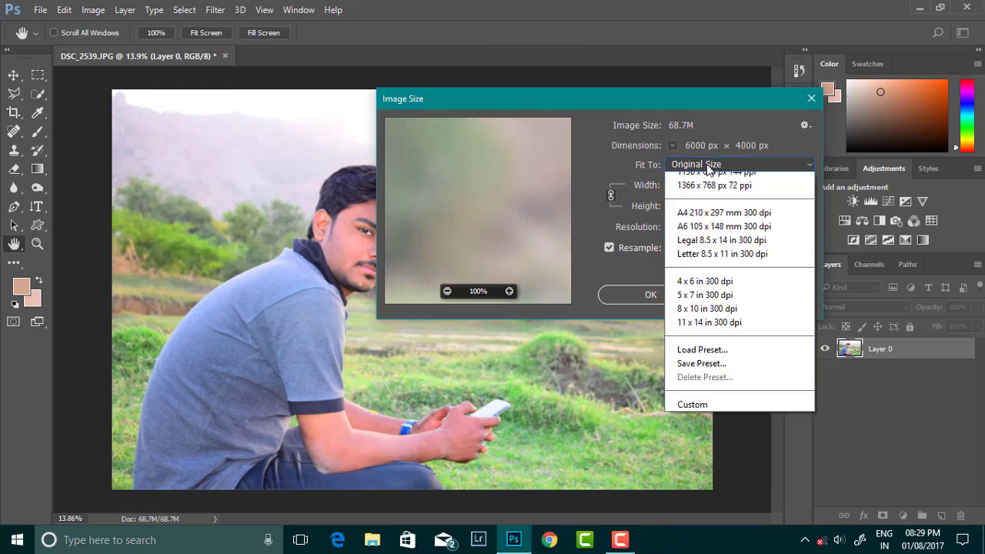
click(711, 316)
click(738, 164)
click(703, 402)
click(669, 295)
Select the Spot Healing Brush and check its brush size settings
key(m)
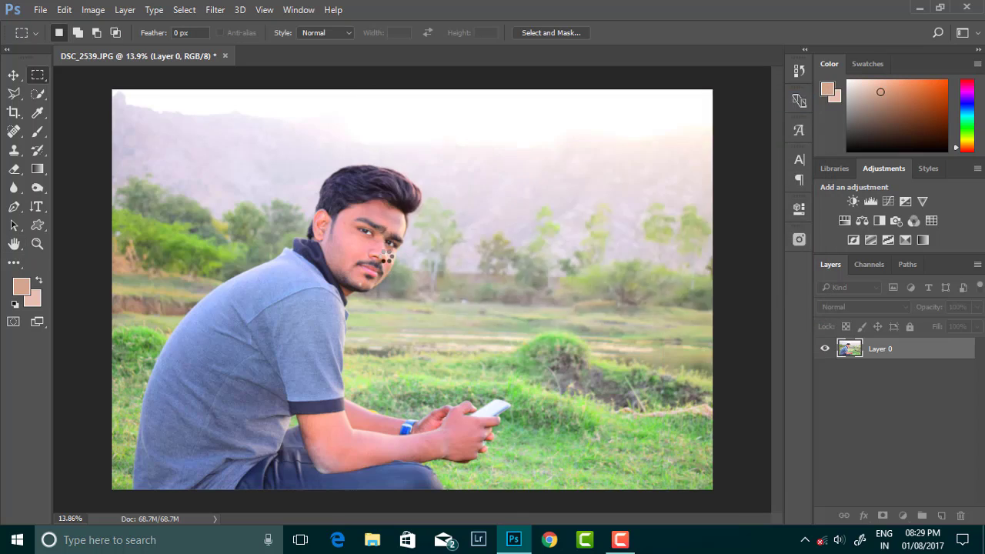
alt+scroll(388, 260, up, 5)
alt+scroll(343, 274, down, 2)
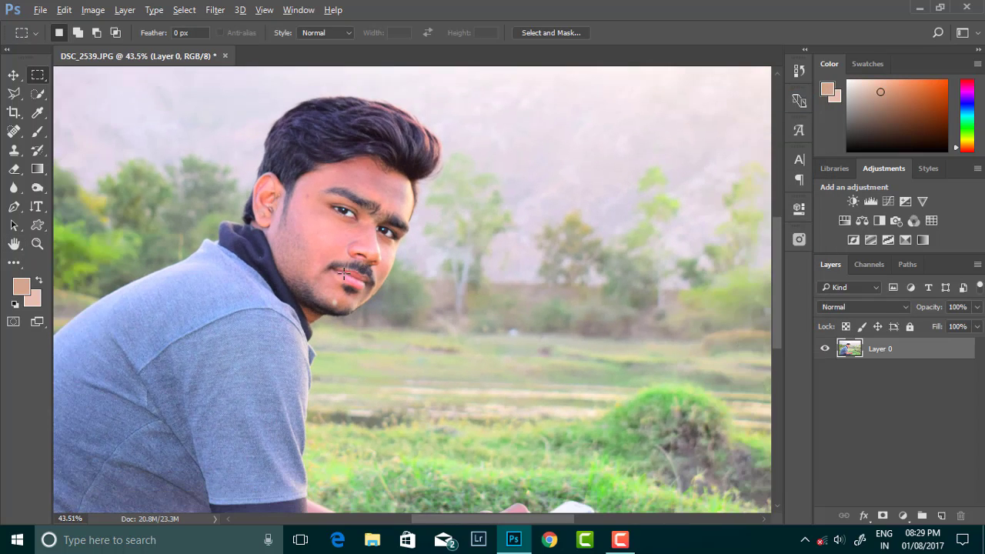
click(14, 131)
right_click(316, 194)
click(308, 199)
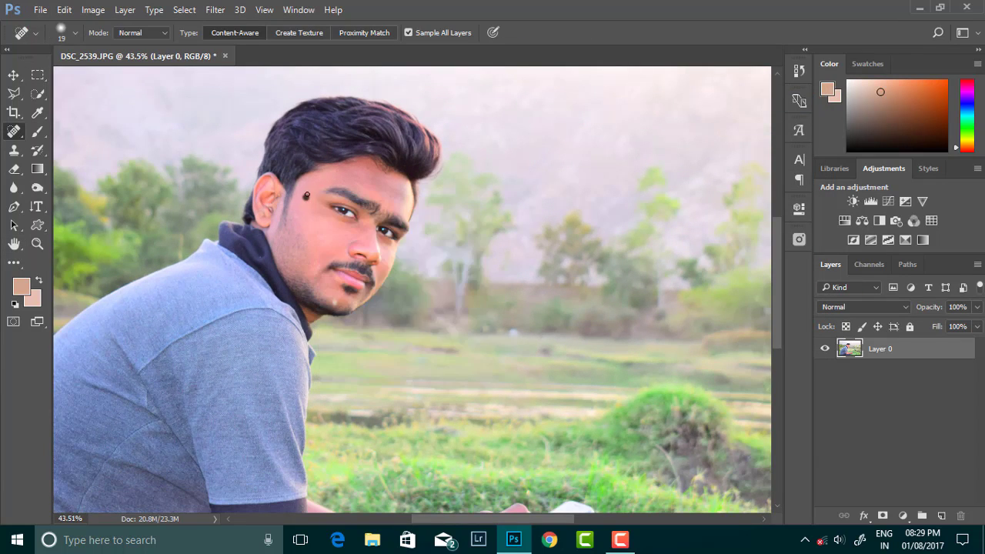
right_click(363, 248)
key(Escape)
alt+scroll(331, 300, down, 2)
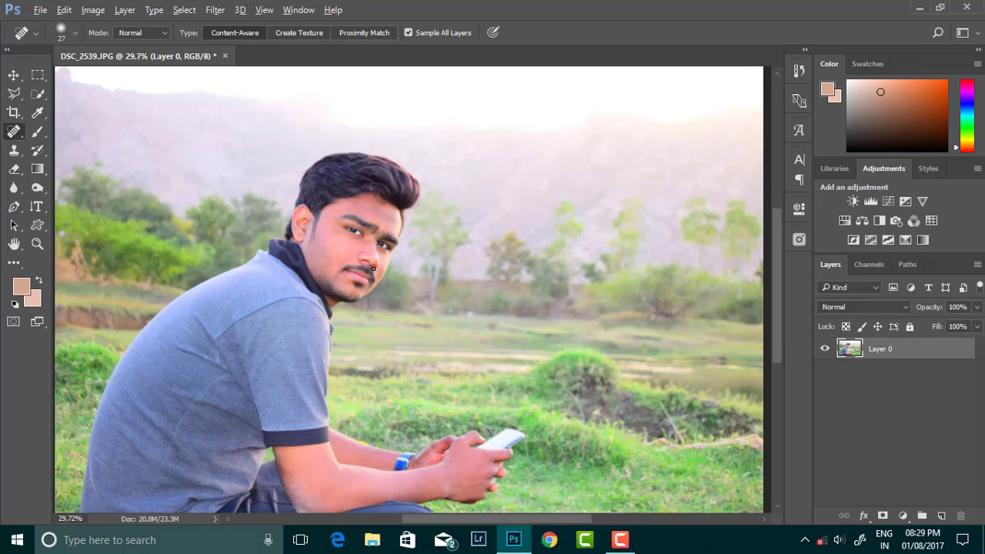
alt+scroll(331, 300, down, 1)
alt+scroll(683, 303, down, 1)
alt+scroll(683, 303, up, 1)
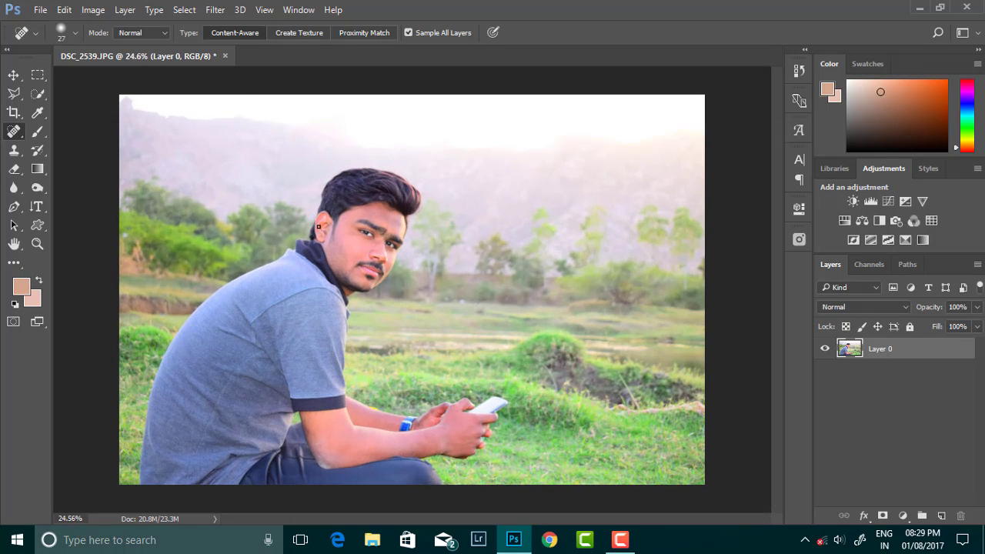
Open the Camera Raw Filter and drop Highlights to -100, leaving Whites at 0
click(93, 9)
click(230, 92)
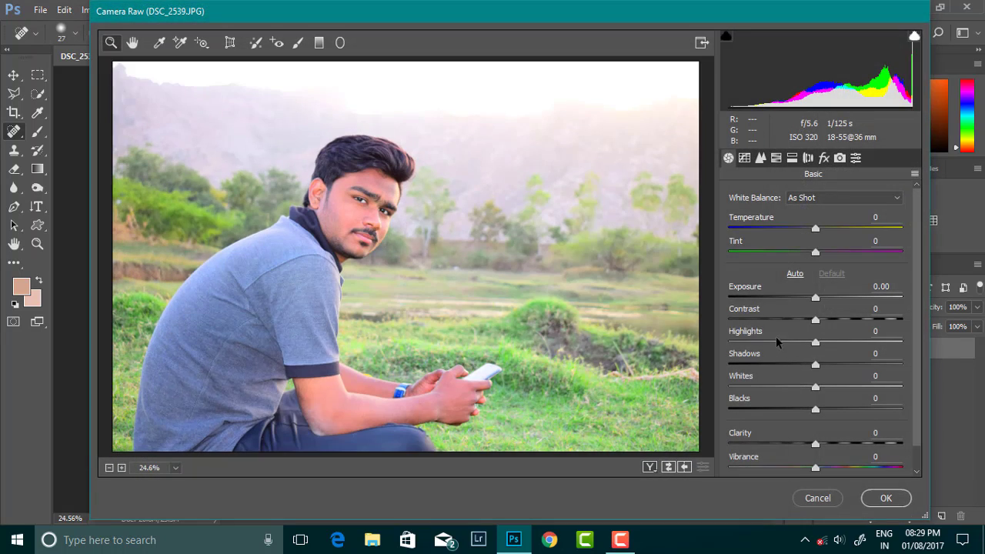
drag(815, 342, 727, 351)
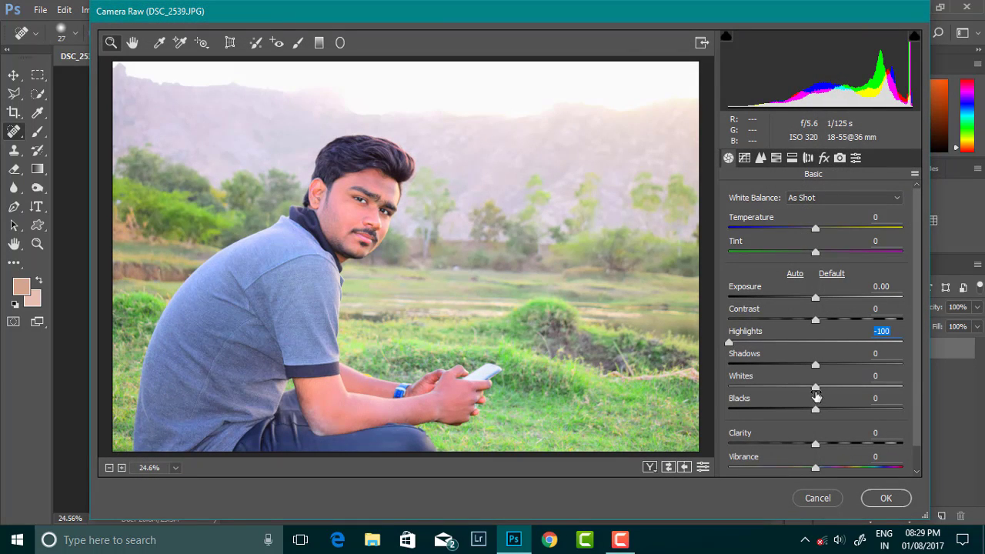
drag(815, 392, 730, 387)
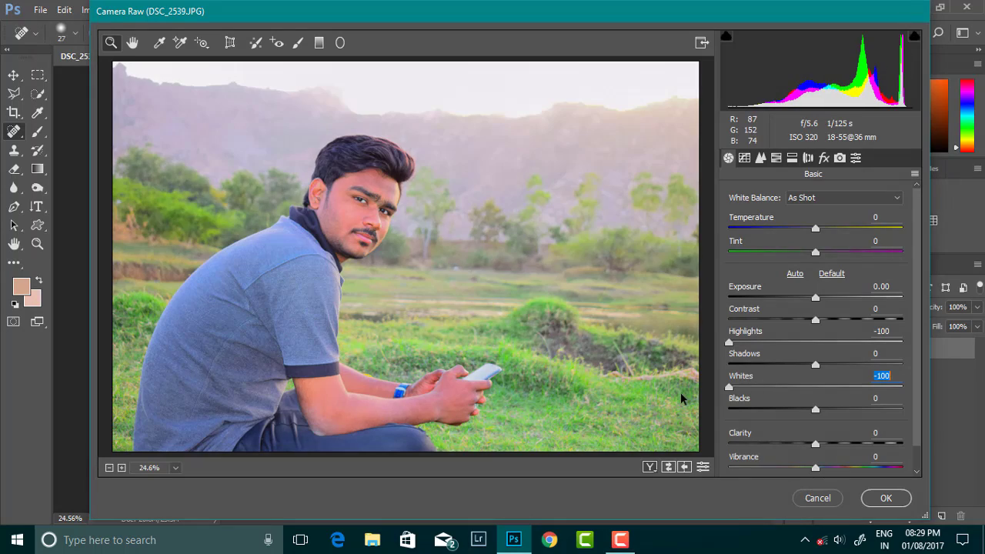
double_click(780, 388)
Set the tone curve to Highlights -21, Lights -33 and Darks -16
click(744, 158)
mouse_move(815, 428)
mouse_down()
mouse_move(787, 430)
mouse_move(797, 430)
mouse_move(776, 453)
mouse_move(754, 452)
mouse_move(787, 453)
mouse_up()
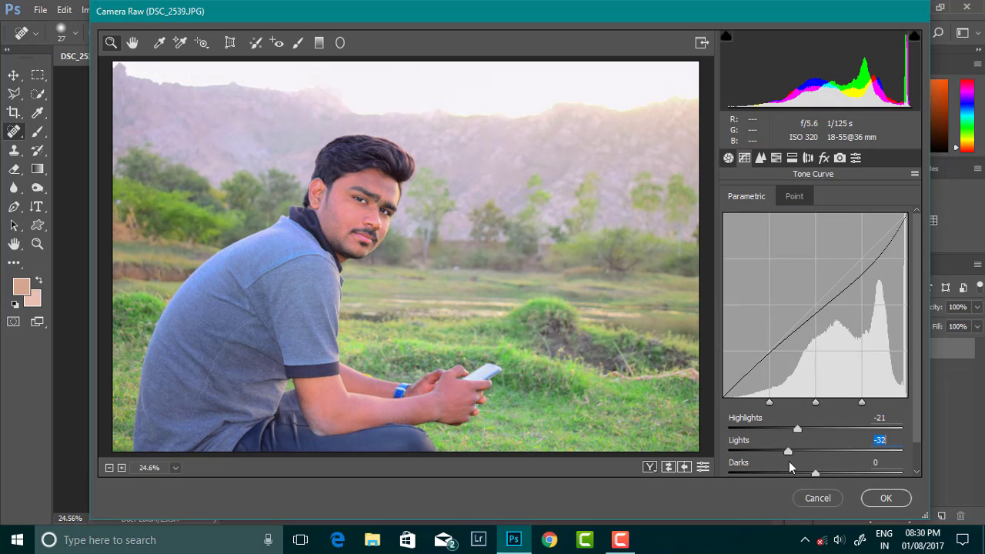
drag(816, 472, 802, 473)
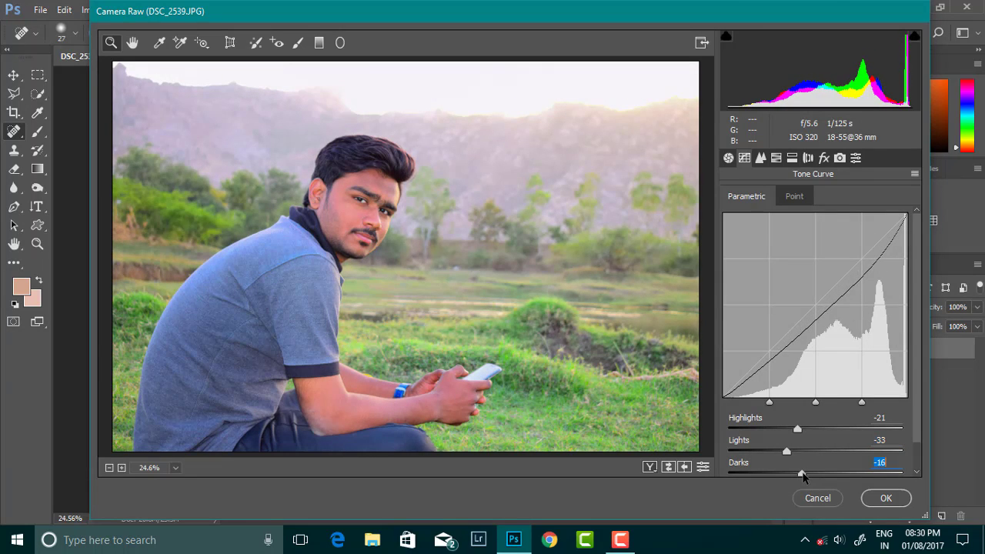
click(776, 158)
click(728, 158)
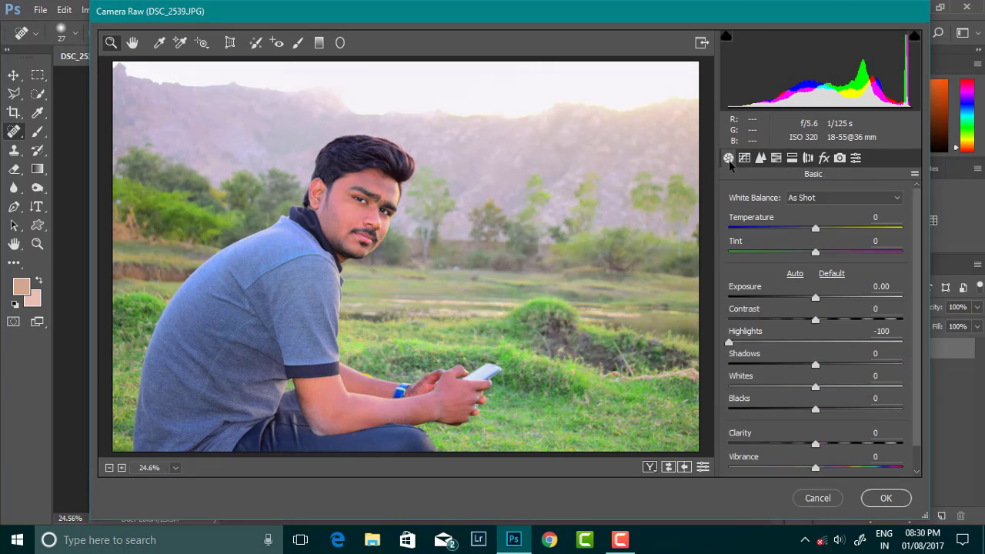
In HSL, desaturate Purples and raise Reds luminance to +24 and Oranges to +20
click(776, 158)
mouse_move(820, 414)
mouse_down()
mouse_move(740, 416)
mouse_move(774, 414)
mouse_up()
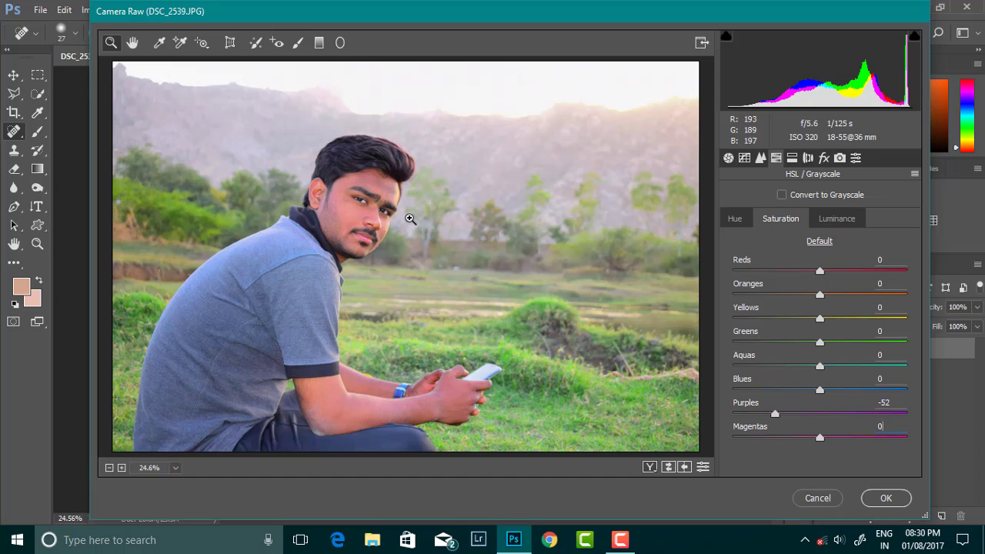
click(836, 218)
mouse_move(819, 294)
mouse_down()
mouse_move(866, 303)
mouse_move(796, 303)
mouse_move(862, 308)
mouse_up()
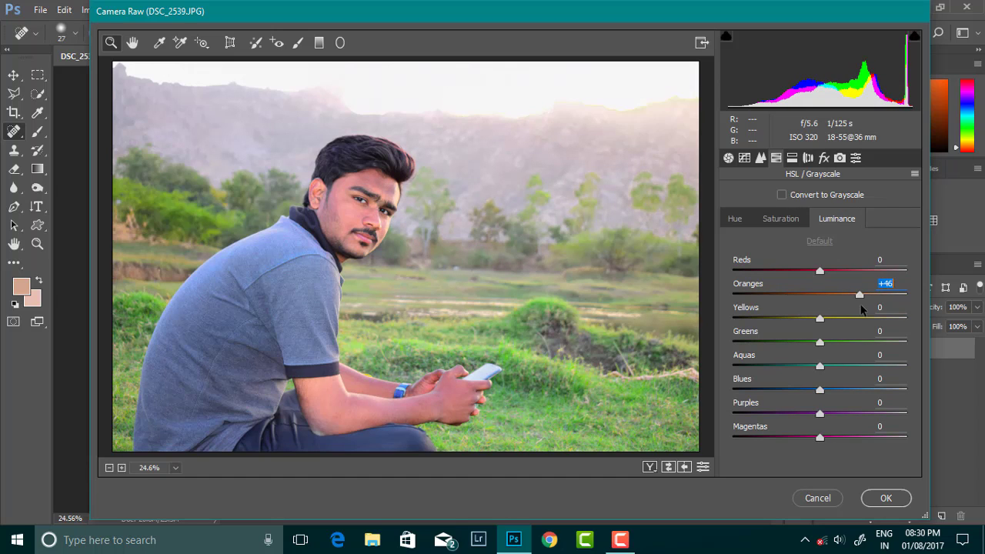
double_click(860, 295)
mouse_move(819, 271)
mouse_down()
mouse_move(859, 273)
mouse_move(845, 296)
mouse_up()
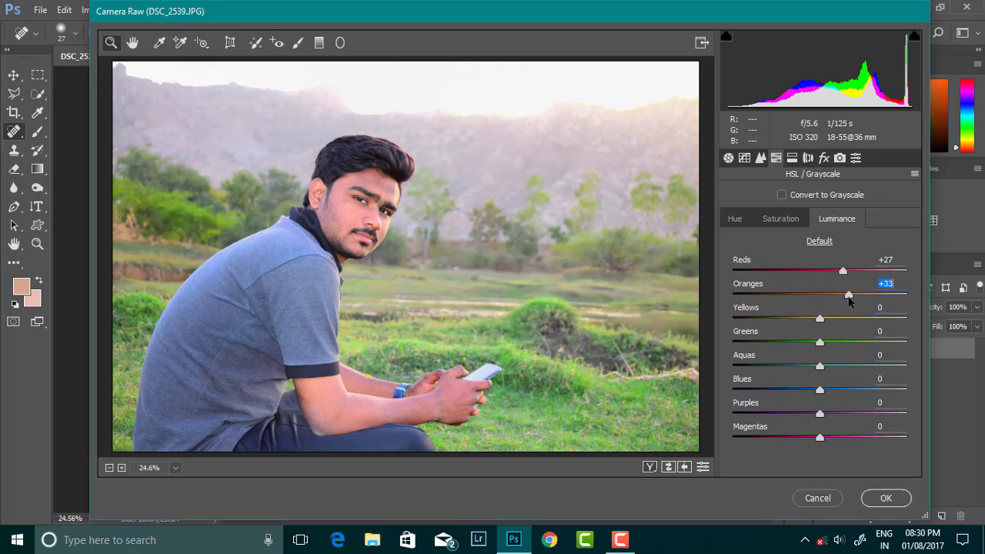
Mute Magentas, Reds and Oranges saturation, set sharpening Amount 4, and apply Camera Raw
click(779, 218)
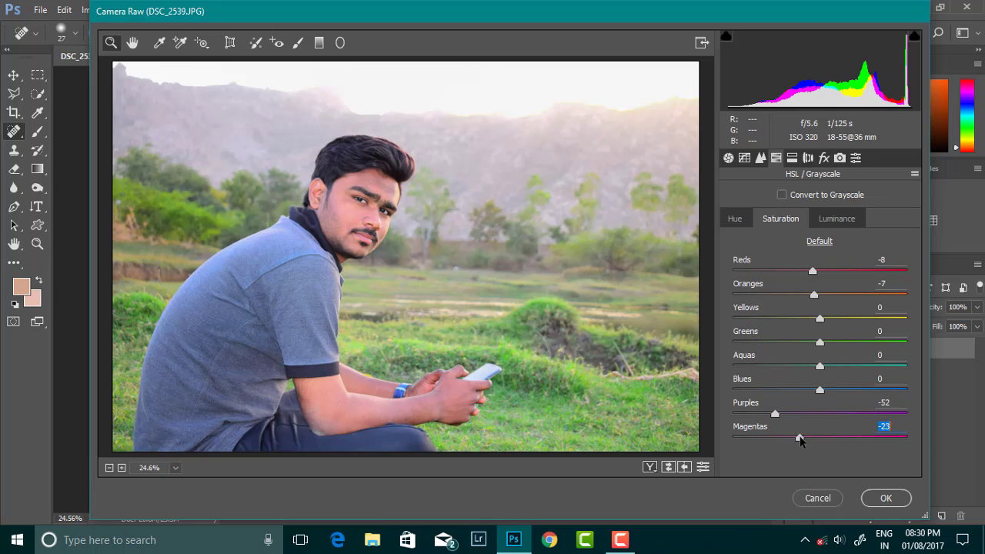
click(836, 219)
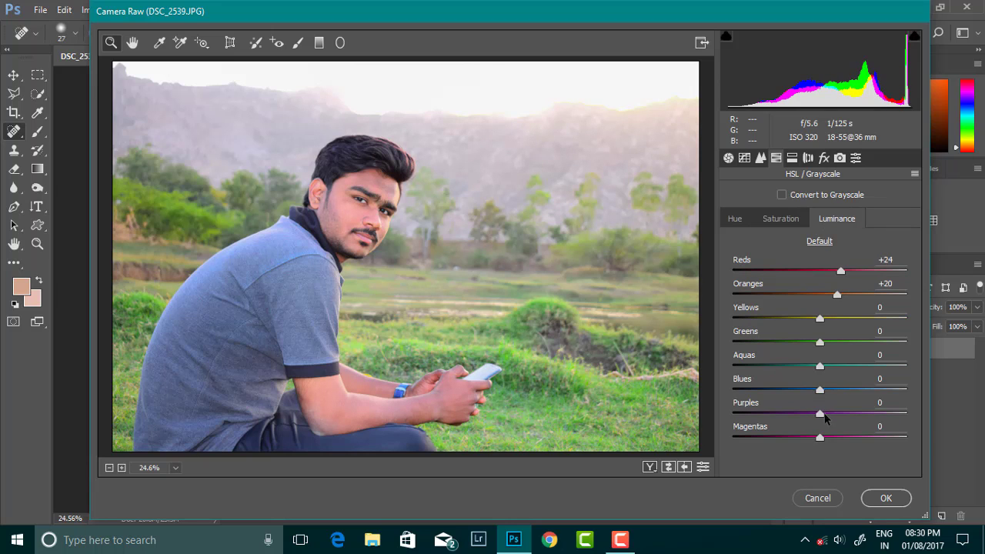
mouse_move(820, 413)
mouse_down()
mouse_move(839, 413)
mouse_move(830, 416)
mouse_move(845, 437)
mouse_up()
double_click(829, 413)
click(759, 159)
text(4)
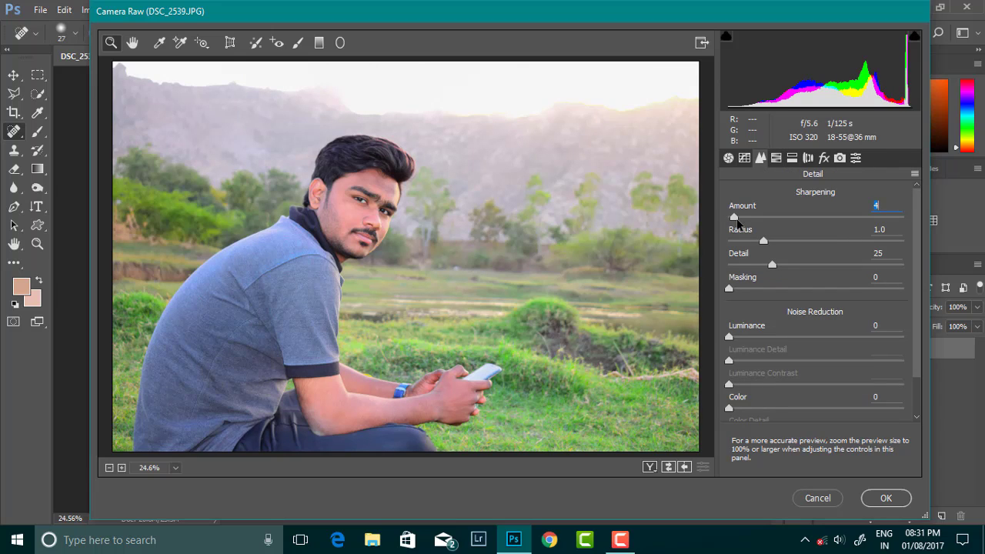
key(Return)
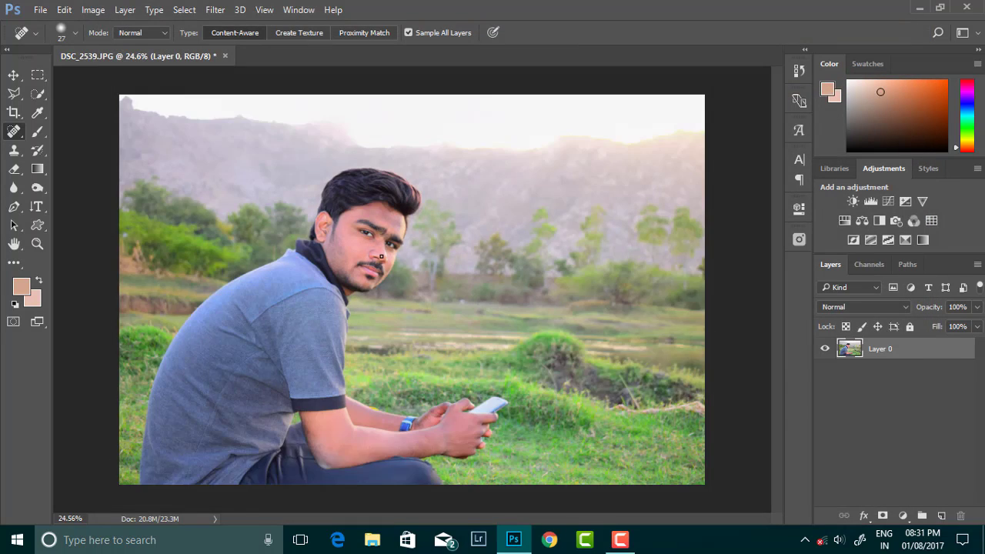
Paint a Quick Selection over the man's body and arm
scroll(381, 256, up, 2)
scroll(380, 256, up, 2)
scroll(380, 256, down, 3)
drag(37, 93, 82, 97)
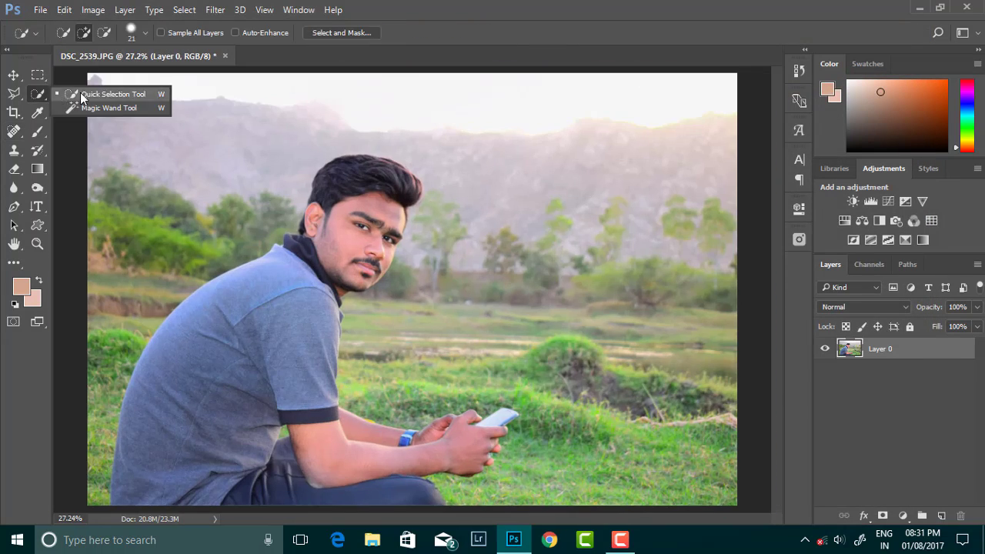
scroll(307, 289, down, 1)
mouse_move(286, 314)
mouse_down()
mouse_move(299, 426)
mouse_move(371, 403)
mouse_up()
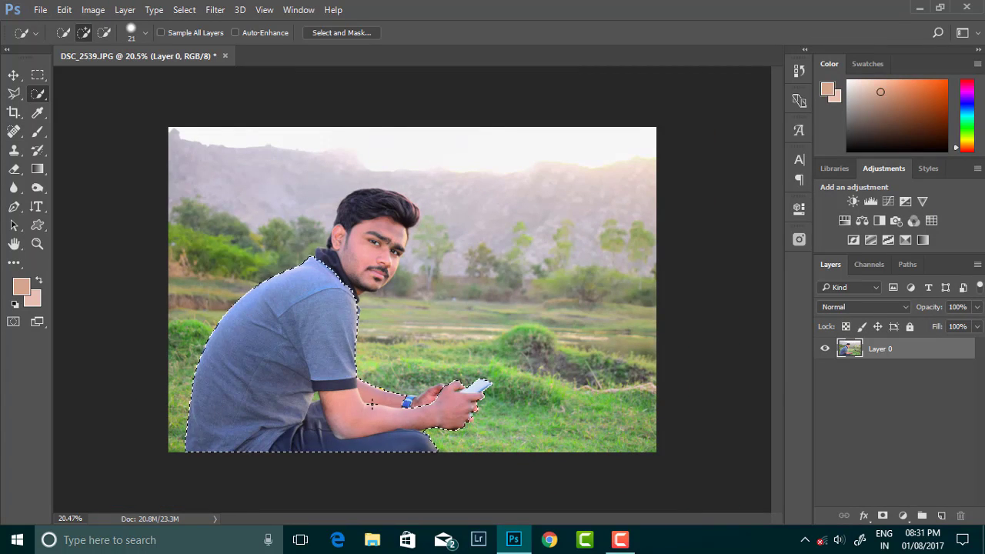
scroll(443, 401, up, 2)
scroll(443, 401, up, 2)
scroll(443, 401, up, 2)
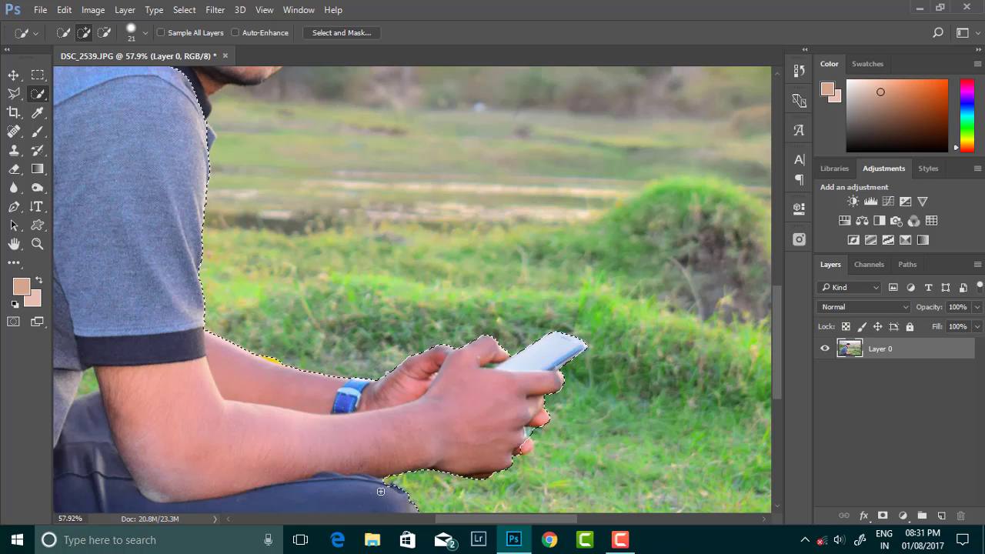
scroll(528, 349, up, 1)
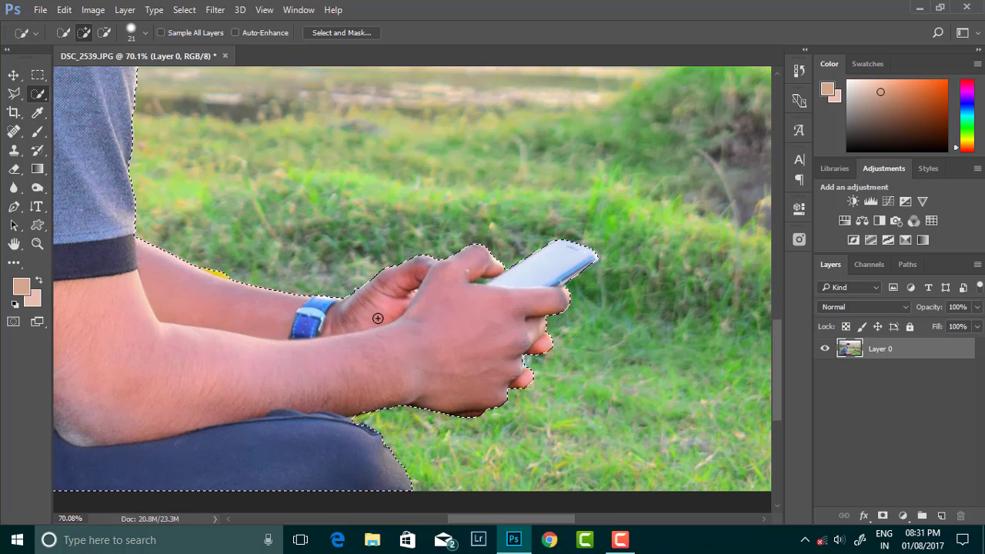
Refine the selection around the man and copy it to a new Layer 1
key(alt)
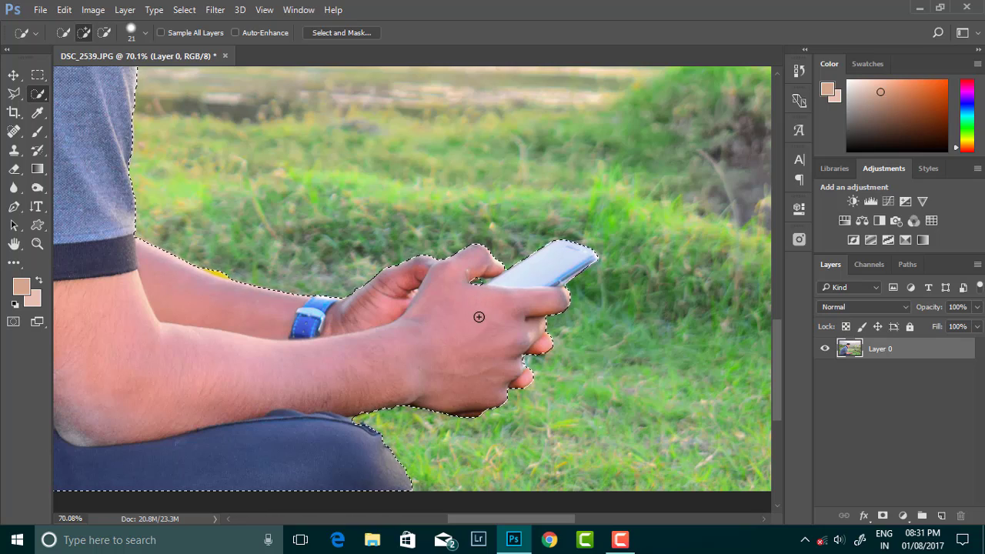
scroll(488, 318, down, 2)
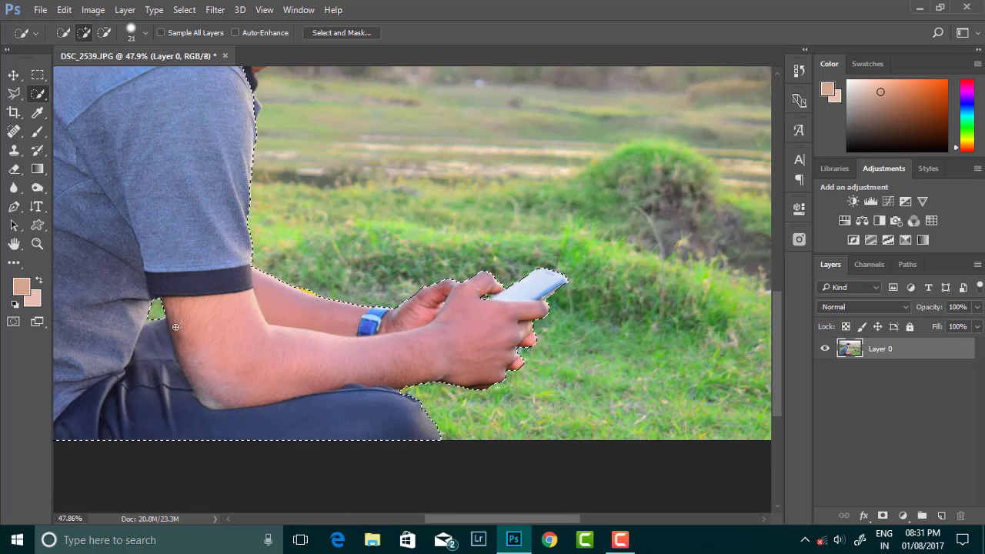
scroll(281, 207, down, 2)
scroll(280, 207, up, 2)
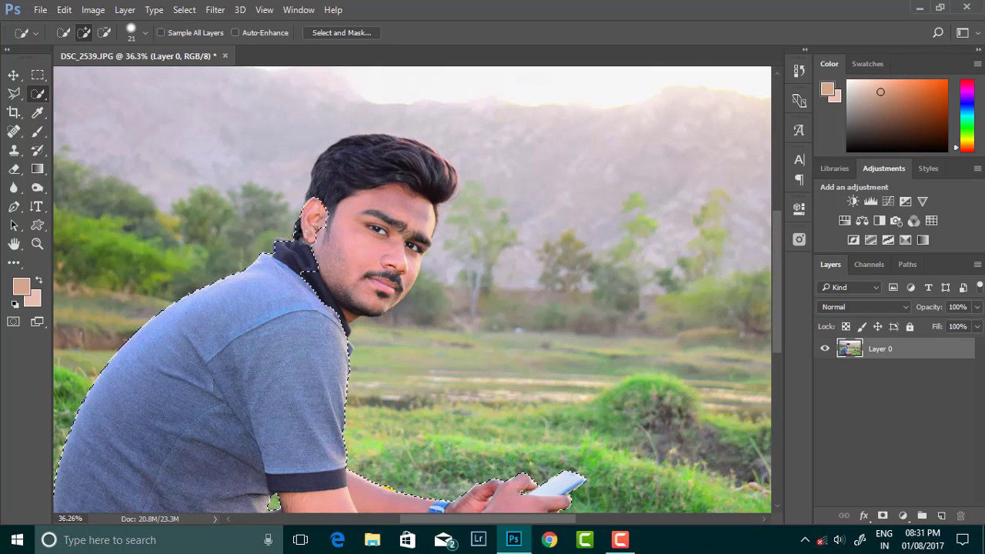
scroll(289, 244, up, 2)
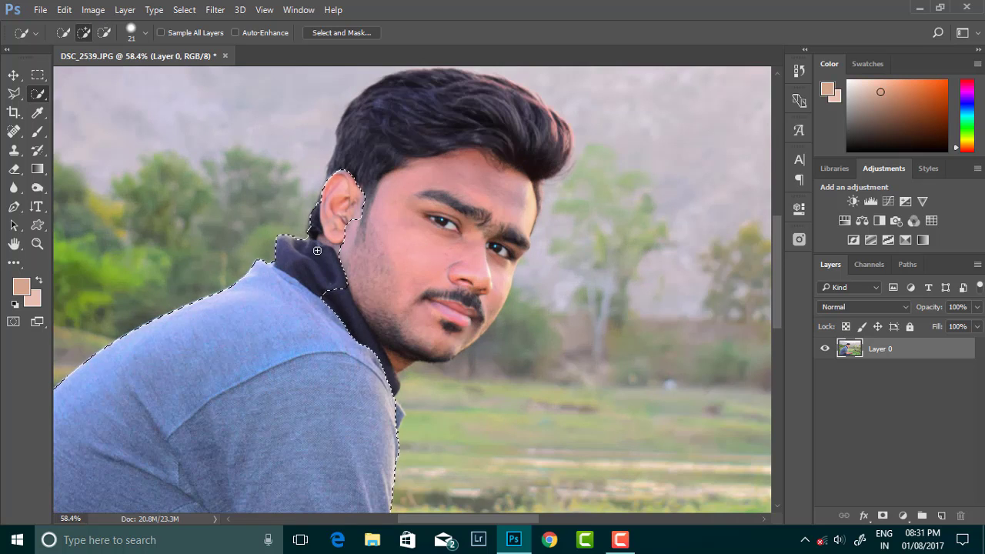
scroll(318, 251, up, 1)
scroll(462, 284, down, 1)
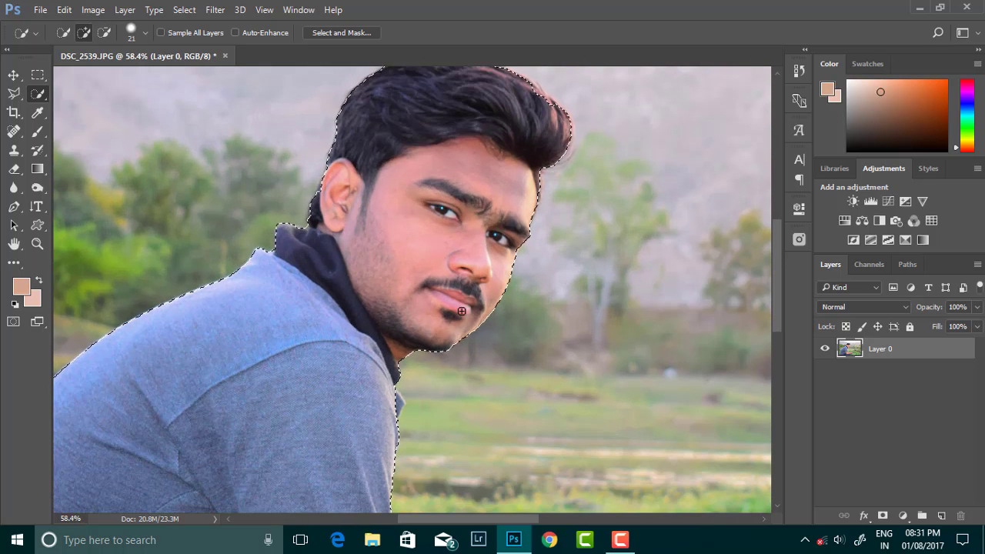
scroll(469, 286, down, 1)
scroll(469, 286, down, 1)
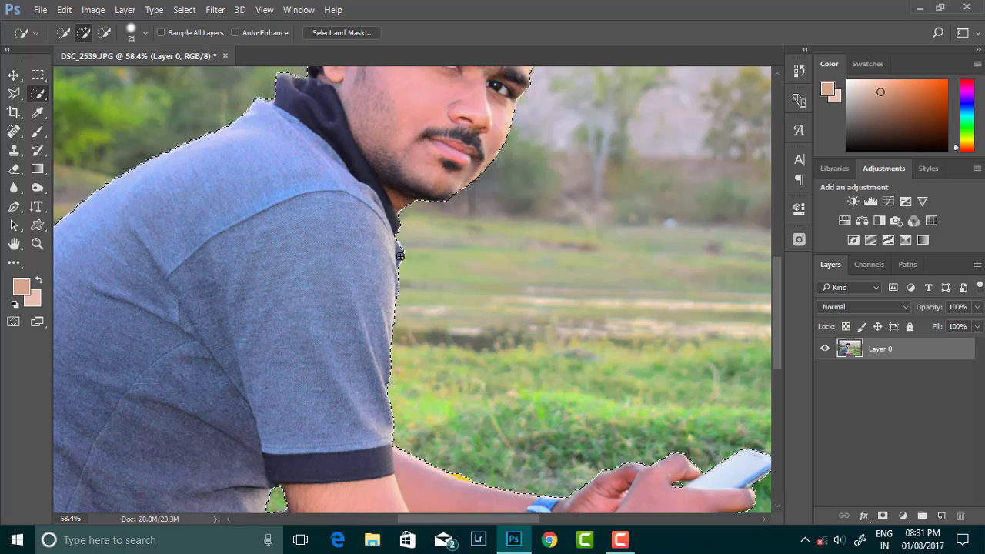
scroll(393, 301, down, 1)
scroll(396, 304, down, 1)
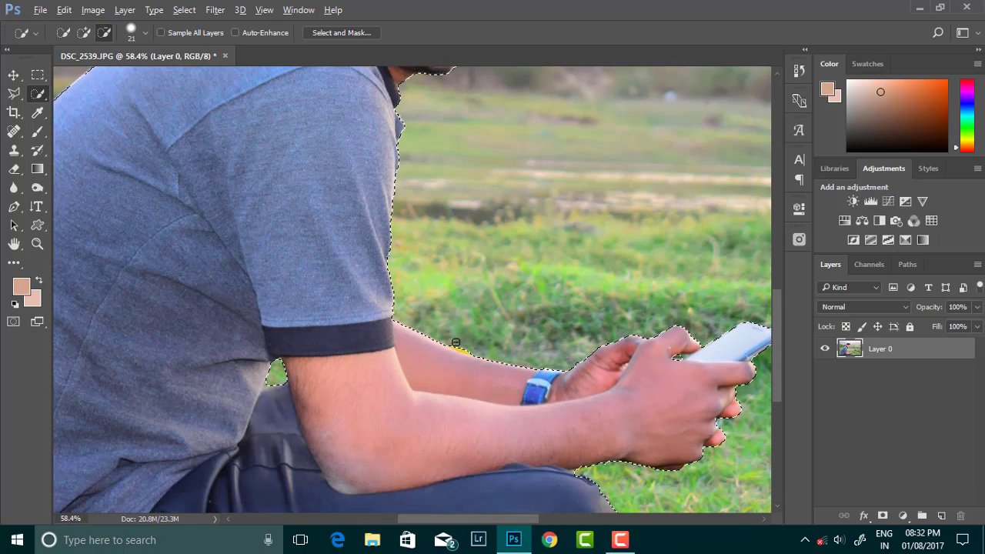
scroll(500, 361, up, 1)
scroll(554, 363, right, 2)
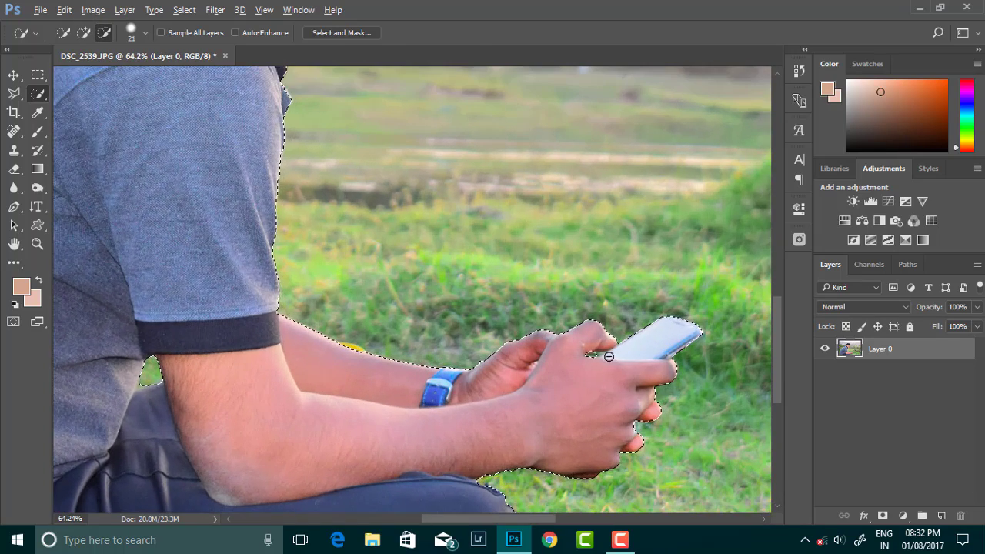
scroll(462, 330, down, 3)
scroll(431, 311, down, 2)
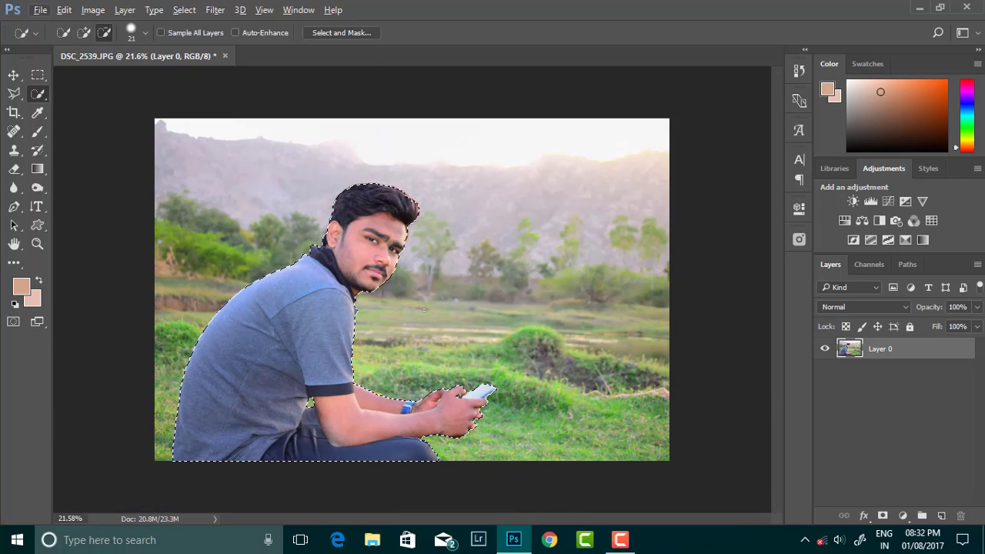
key(ctrl+j)
Toggle Layer 0 visibility and load the person's outline from Layer 1 as a selection
click(825, 370)
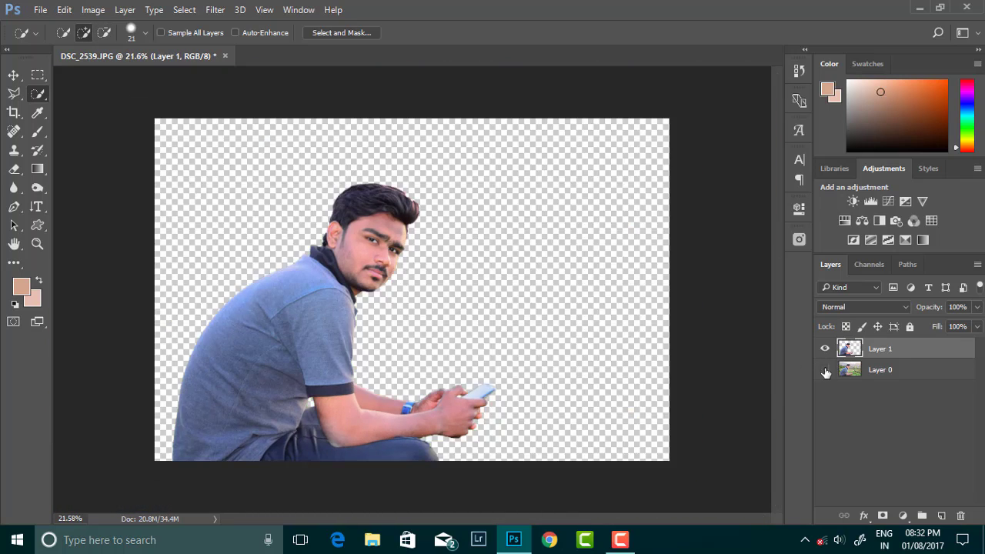
click(825, 370)
scroll(377, 356, up, 1)
scroll(377, 356, down, 2)
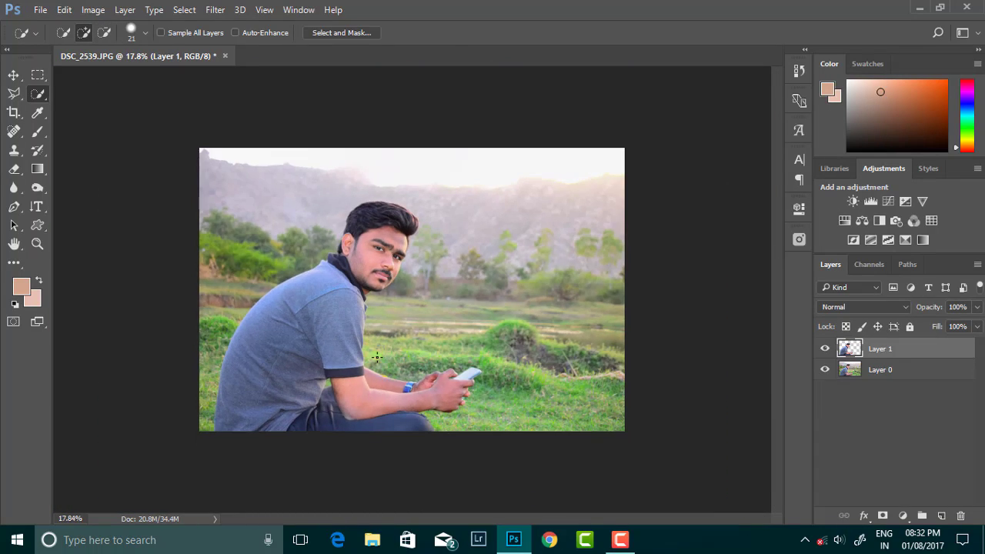
ctrl+click(850, 349)
Try a Content-Aware Fill and dismiss the could-not-fill message
click(64, 10)
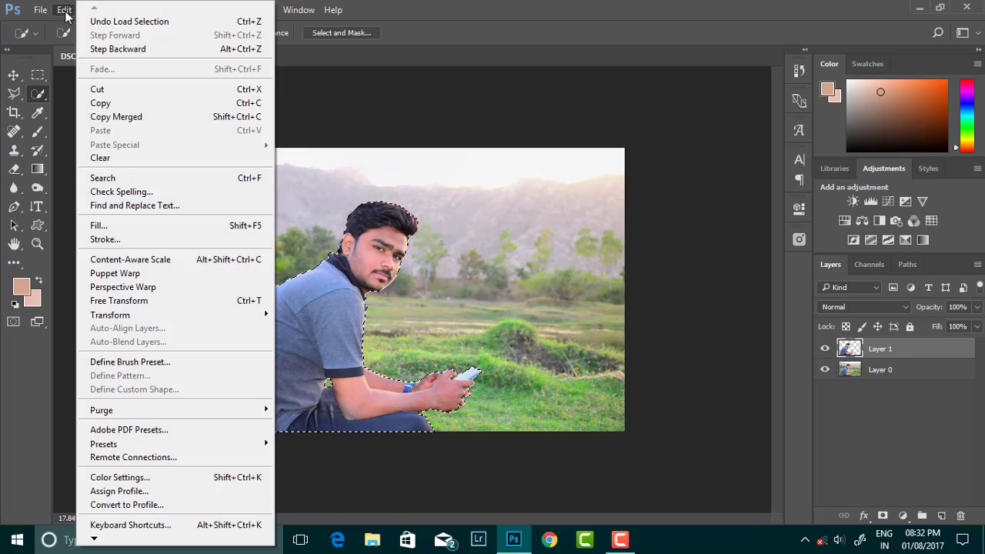
click(119, 224)
click(677, 147)
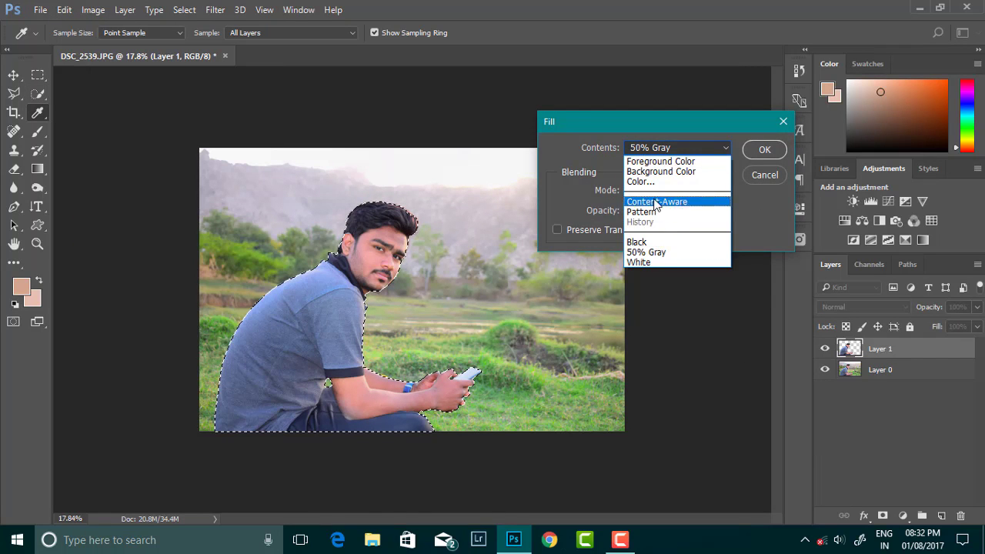
click(677, 195)
key(Return)
click(489, 214)
Select Layer 0 and Content-Aware fill the person's area
click(880, 369)
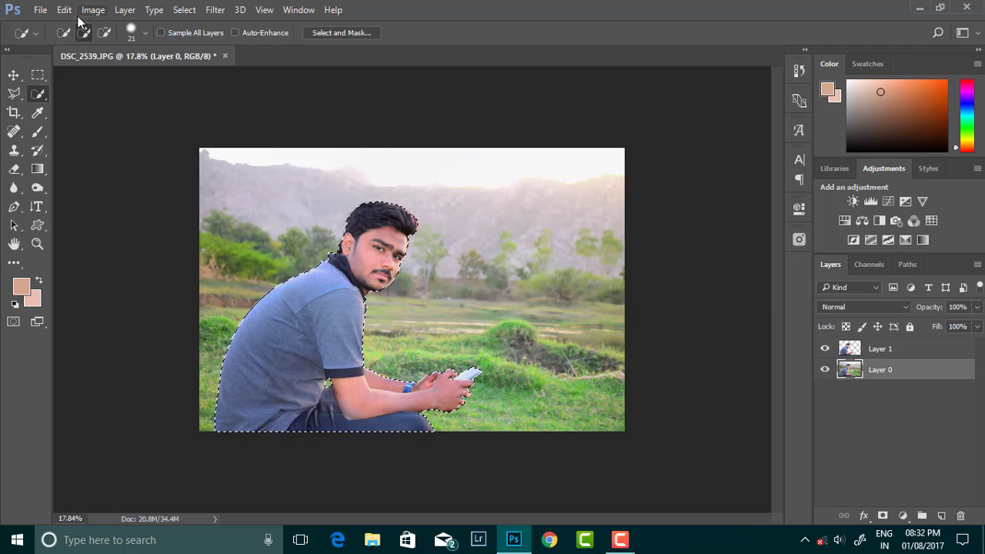
click(64, 9)
click(119, 222)
click(761, 150)
key(w)
Hide Layer 1 and deselect the person's outline
click(824, 349)
click(38, 75)
click(70, 83)
key(ctrl+d)
scroll(352, 238, up, 4)
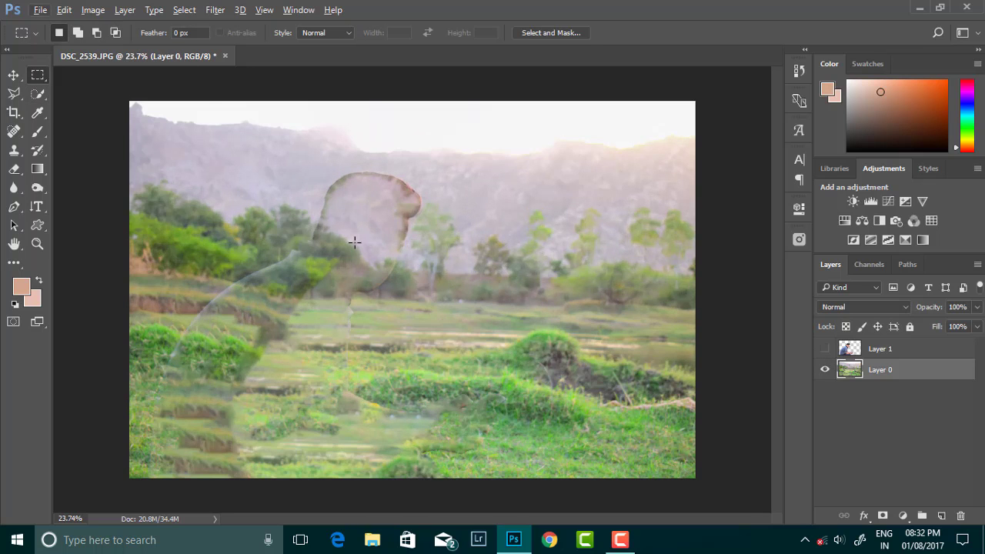
scroll(317, 257, down, 3)
Set up the Clone Stamp with a 177 px soft brush at 63% opacity
click(14, 131)
click(13, 150)
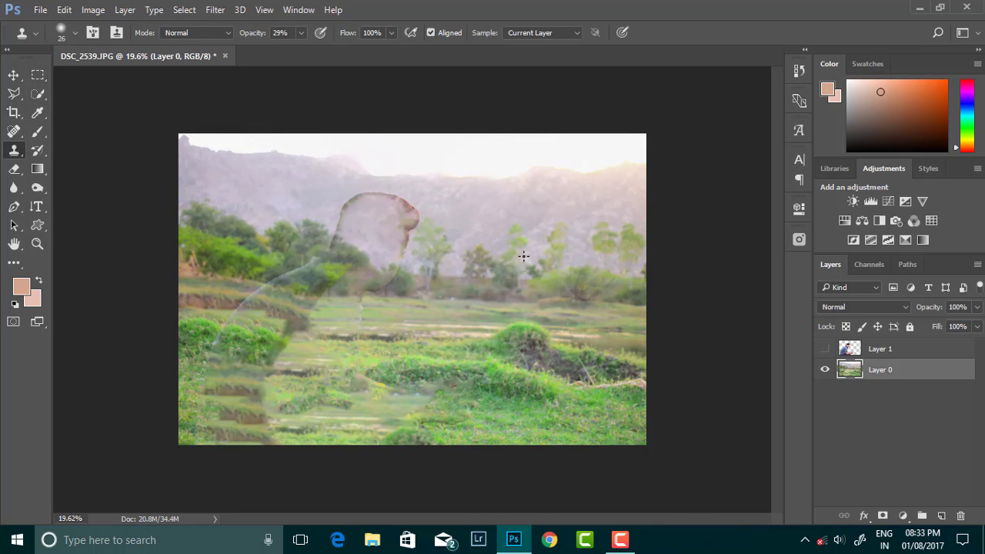
scroll(456, 297, up, 2)
right_click(466, 219)
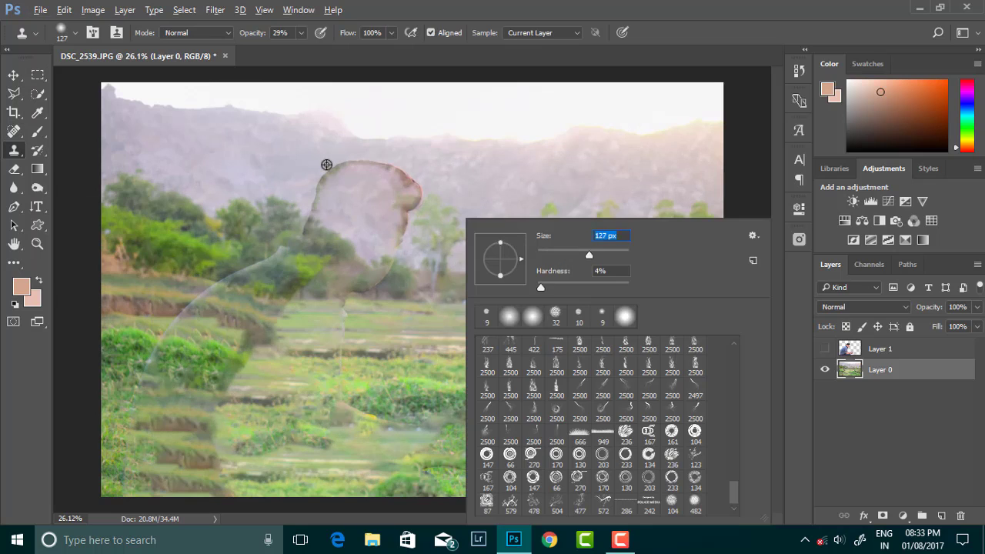
key(Return)
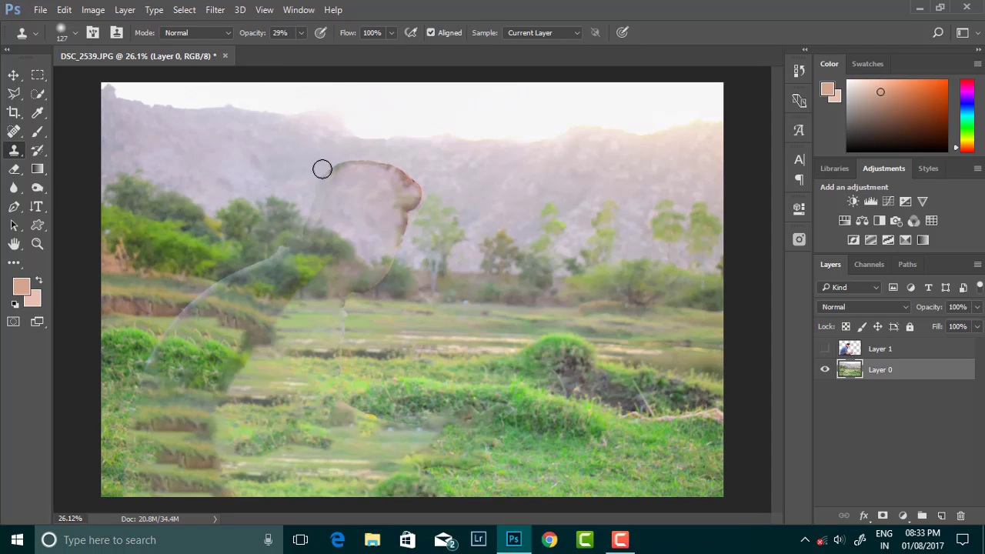
click(301, 32)
drag(391, 163, 349, 166)
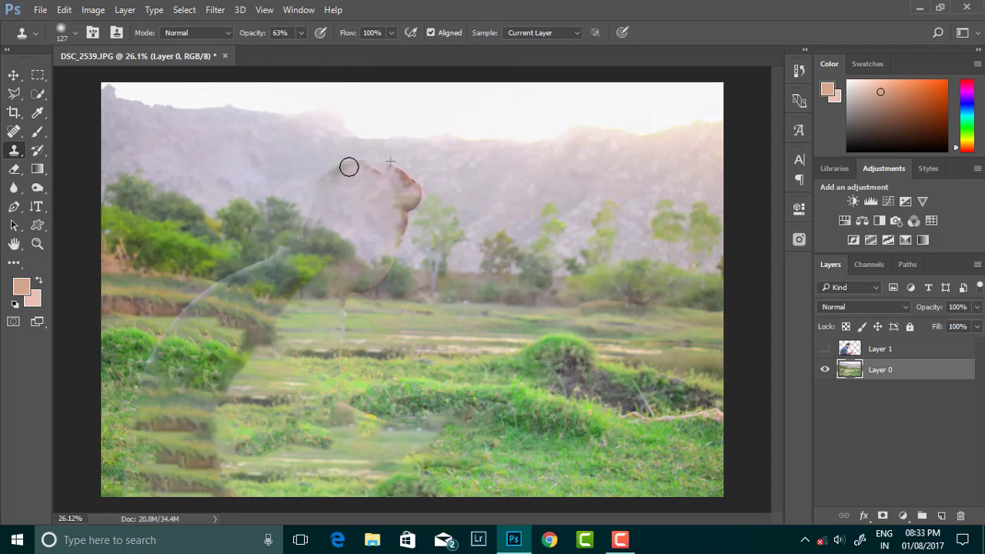
right_click(329, 168)
right_click(312, 167)
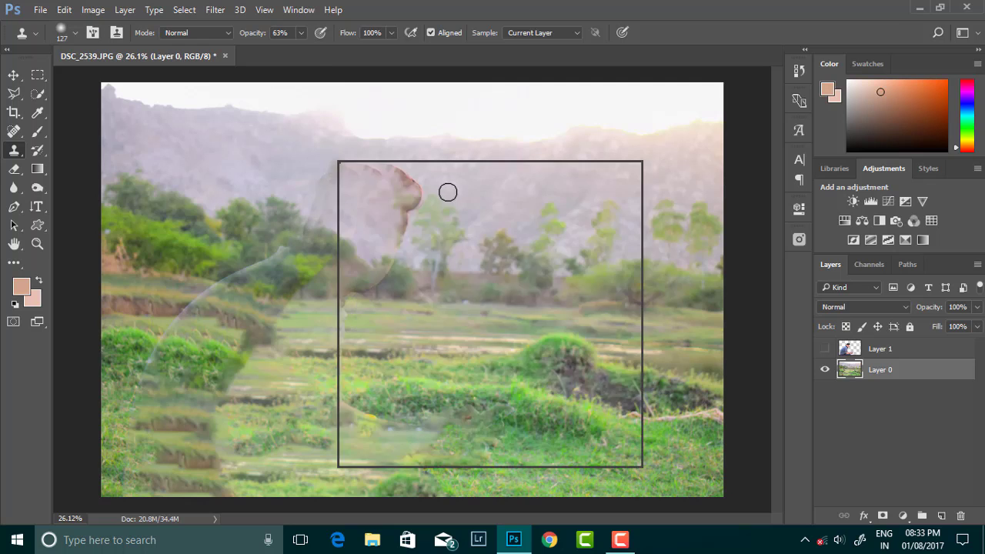
key(Return)
Clone mountain and grass texture over the man's leftover outline
mouse_move(352, 169)
mouse_down()
mouse_move(400, 177)
mouse_move(410, 190)
mouse_up()
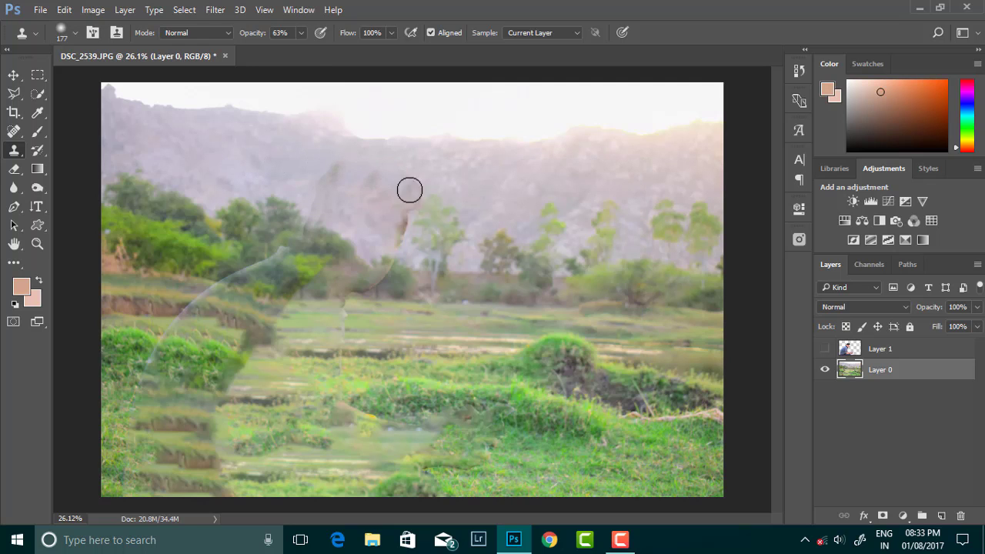
mouse_move(352, 176)
mouse_down()
mouse_move(319, 200)
mouse_move(312, 176)
mouse_up()
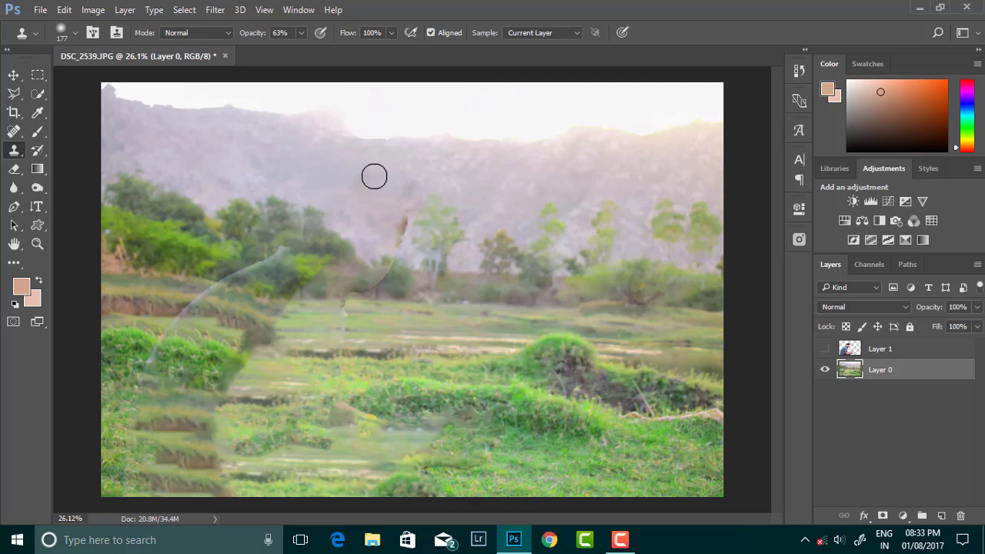
drag(374, 176, 397, 209)
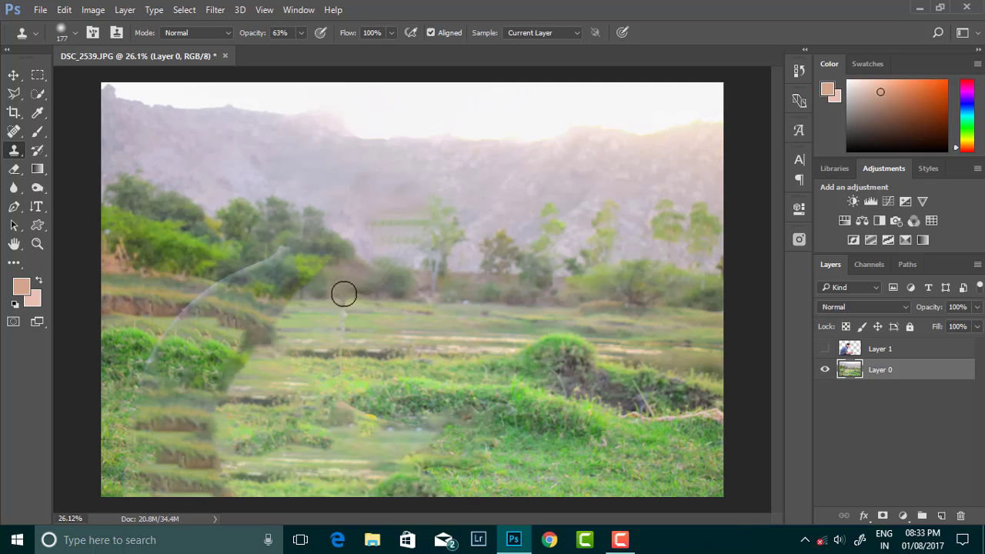
mouse_move(190, 297)
mouse_down()
mouse_move(254, 254)
mouse_move(275, 271)
mouse_up()
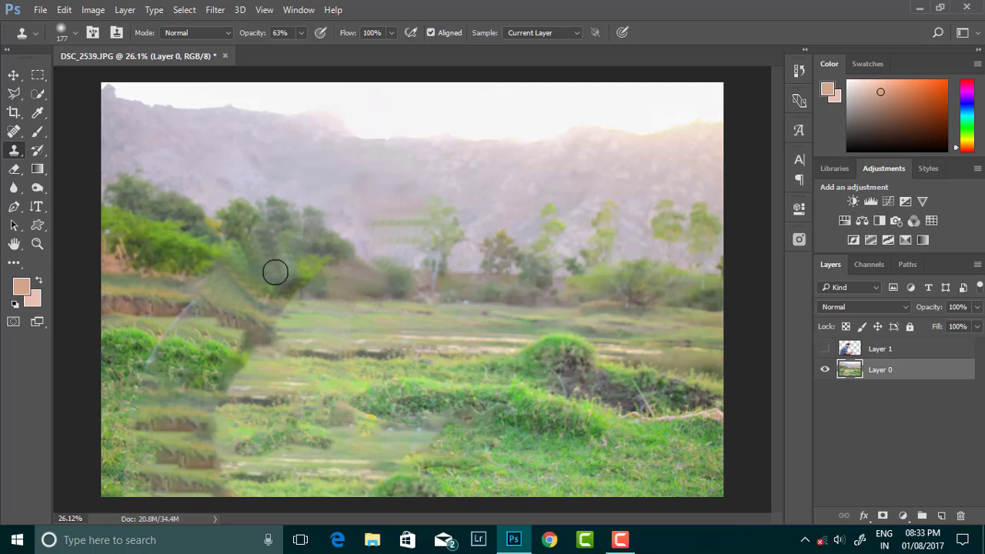
alt+click(120, 392)
drag(158, 369, 173, 324)
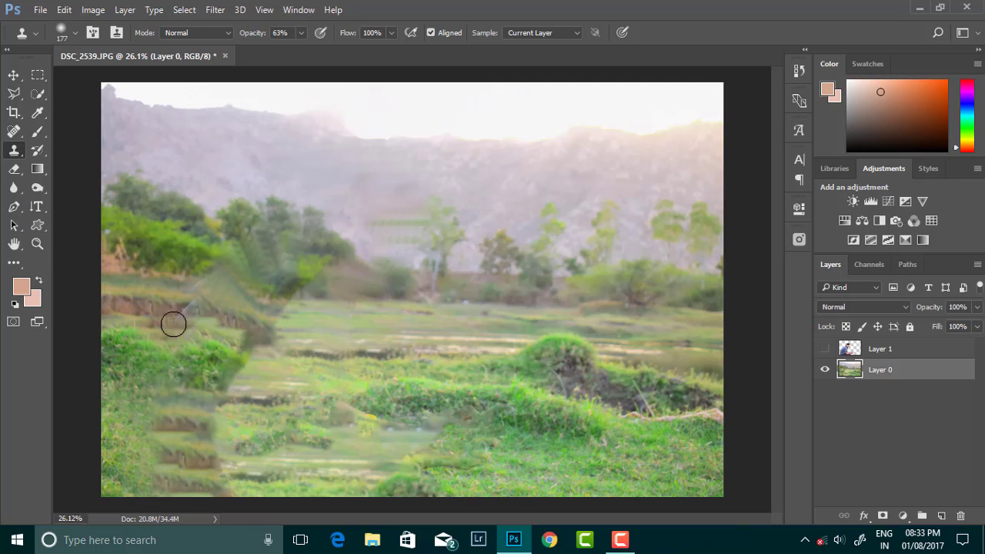
scroll(287, 296, down, 1)
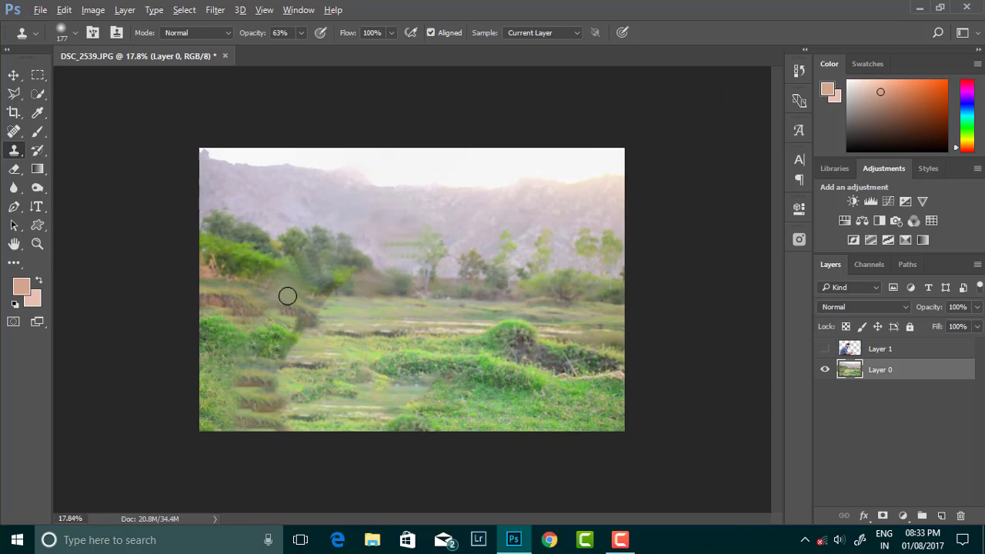
scroll(540, 277, up, 1)
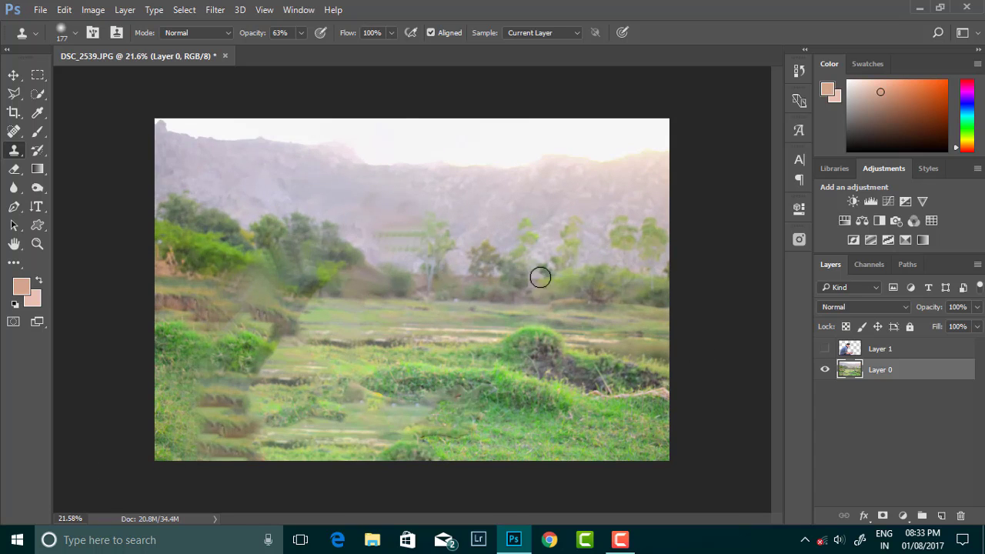
Darken Layer 0 in Camera Raw: Exposure -0.80, Highlights -71, Whites -100, Clarity +15, Vibrance +44
click(215, 9)
click(254, 93)
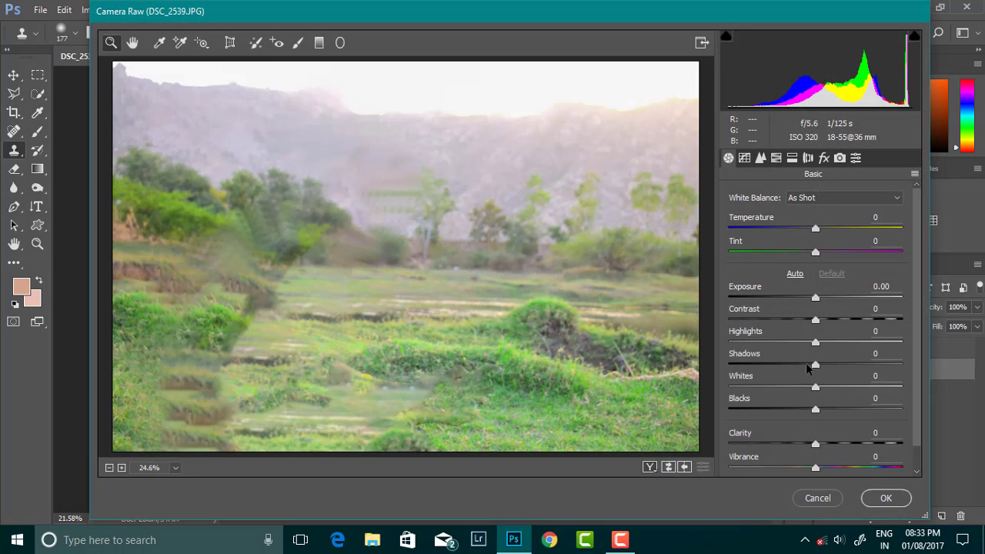
drag(805, 362, 727, 387)
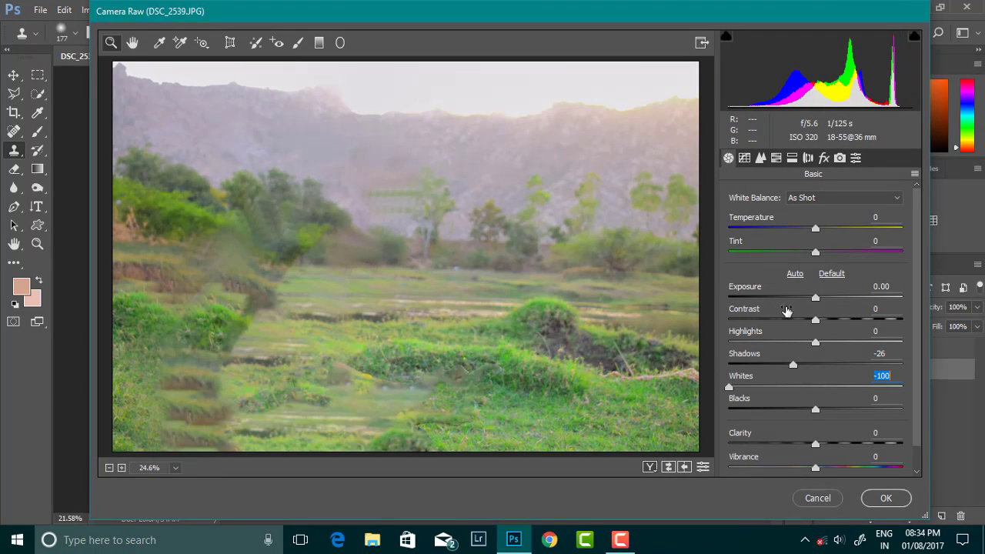
drag(809, 306, 800, 300)
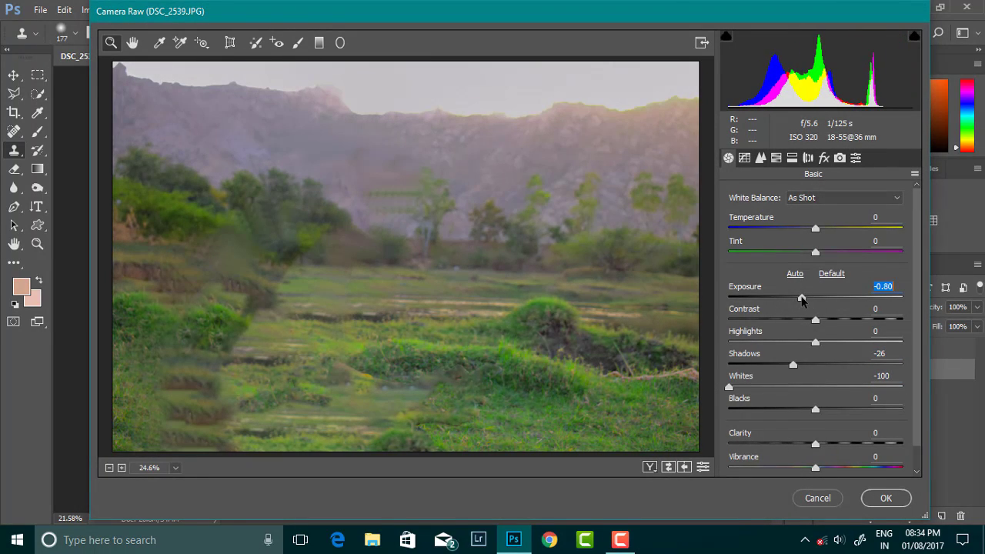
drag(815, 444, 853, 467)
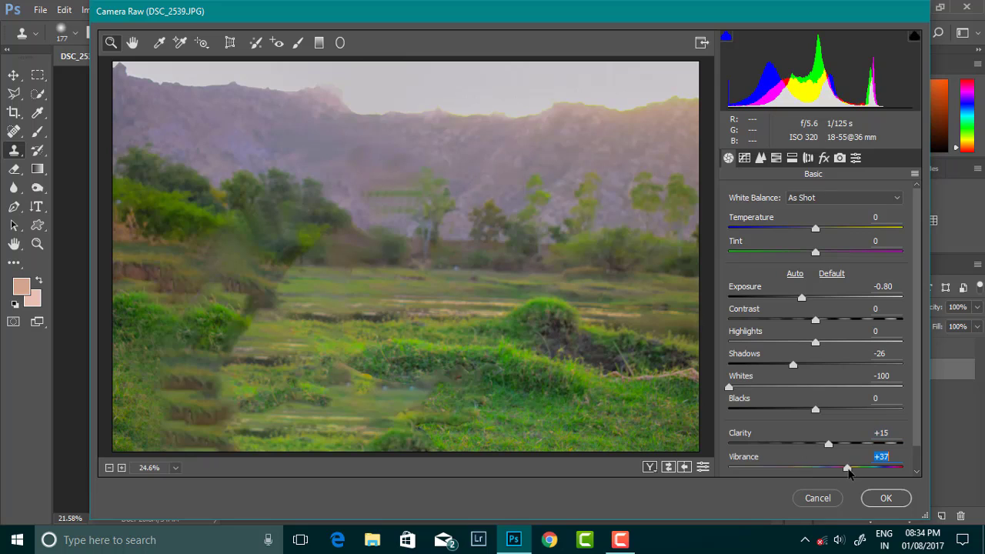
drag(814, 342, 738, 341)
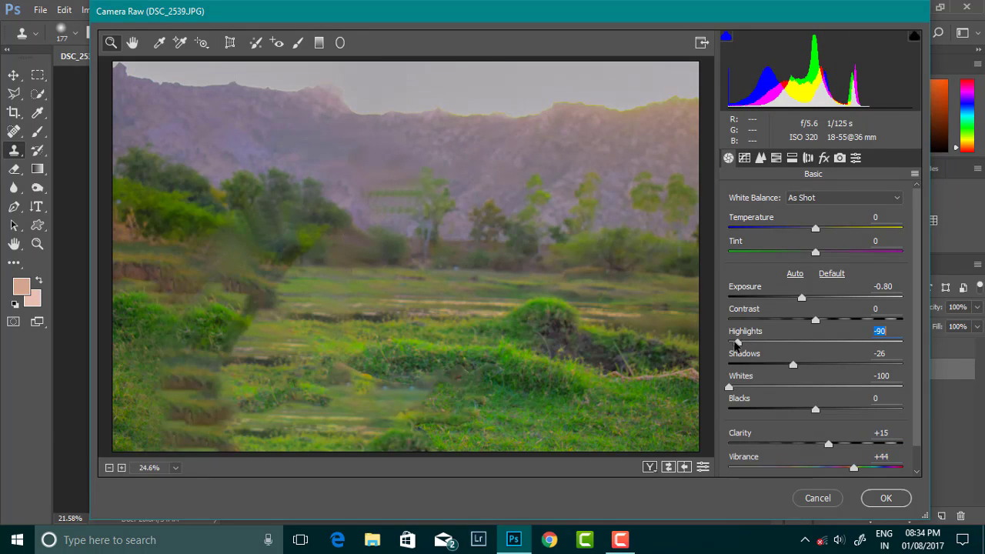
Apply the Camera Raw edits and briefly toggle Layer 1 to compare
click(774, 159)
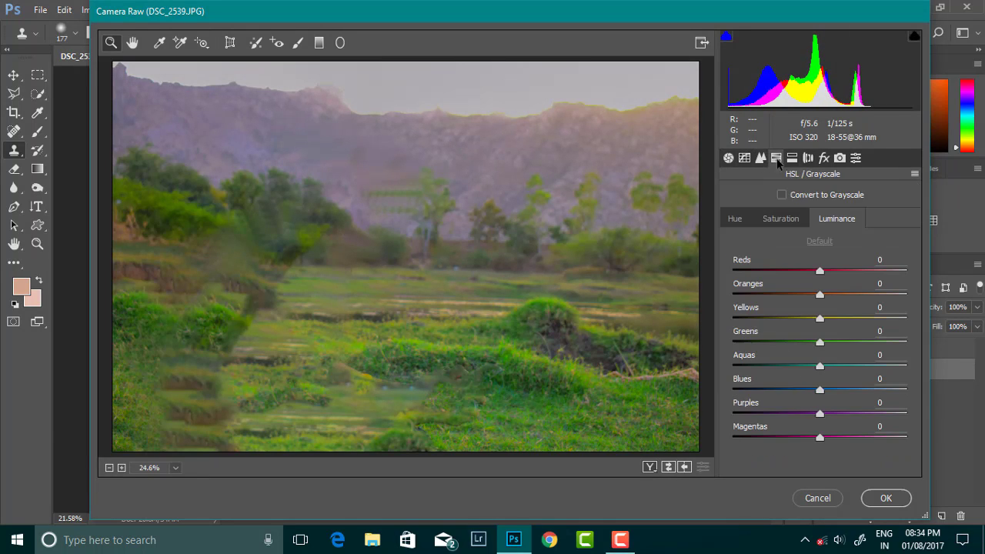
click(824, 158)
click(728, 158)
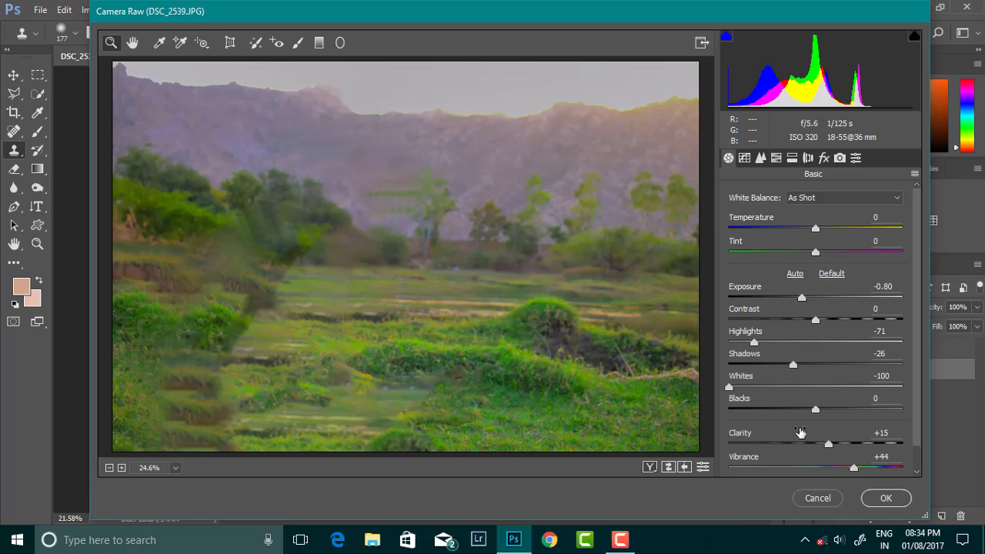
click(885, 498)
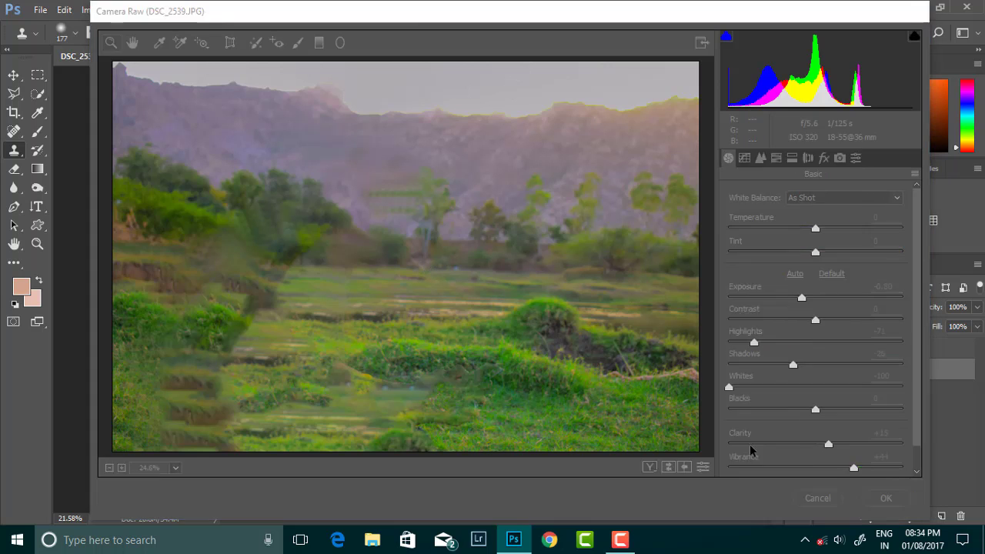
click(824, 349)
click(825, 348)
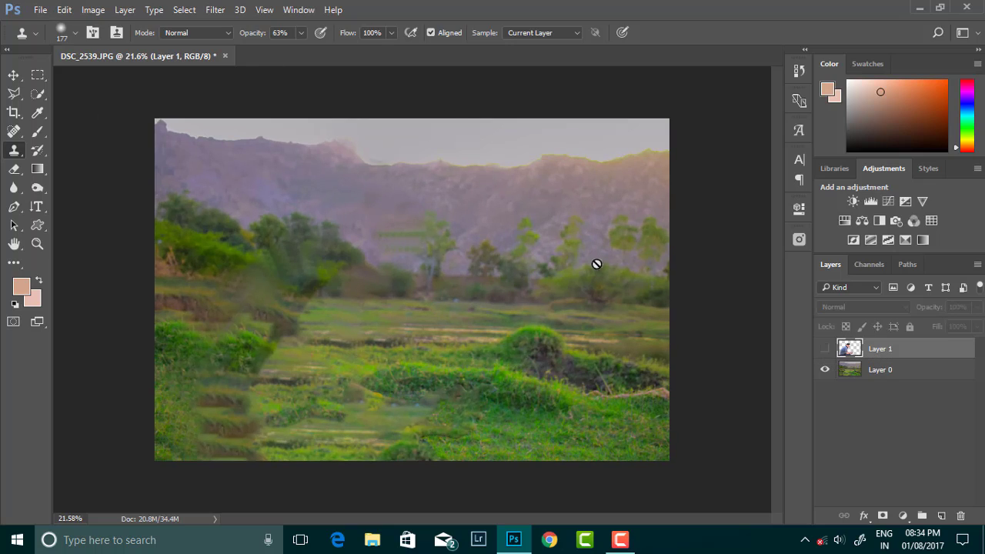
Apply Lens Blur with Radius 52, Blade Curvature 23, Rotation 173, then show Layer 1 again
click(215, 9)
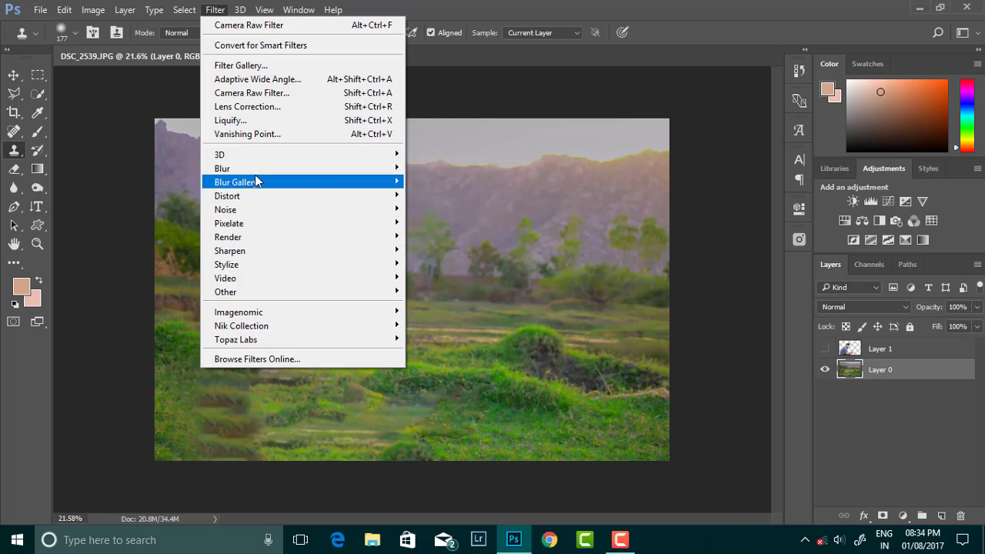
mouse_move(223, 169)
click(438, 238)
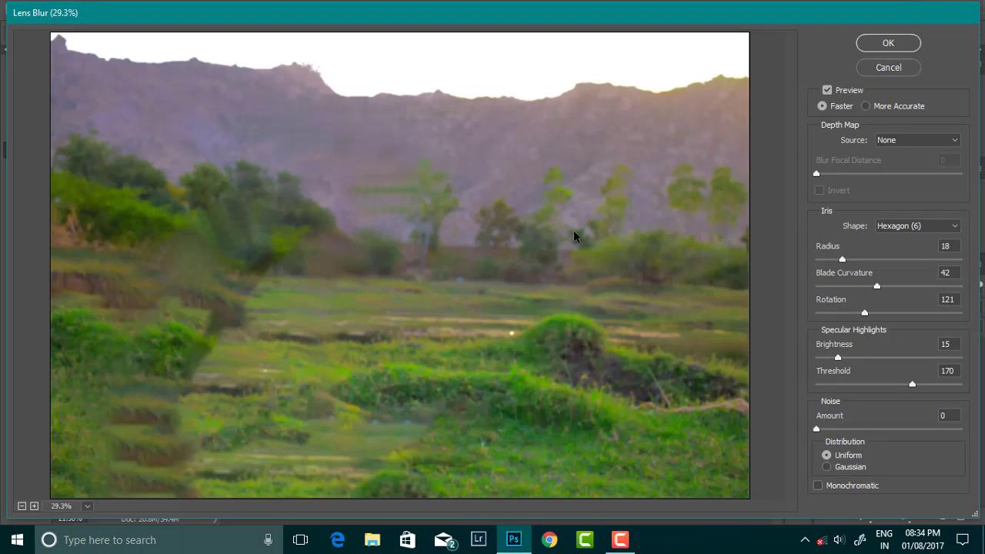
click(873, 260)
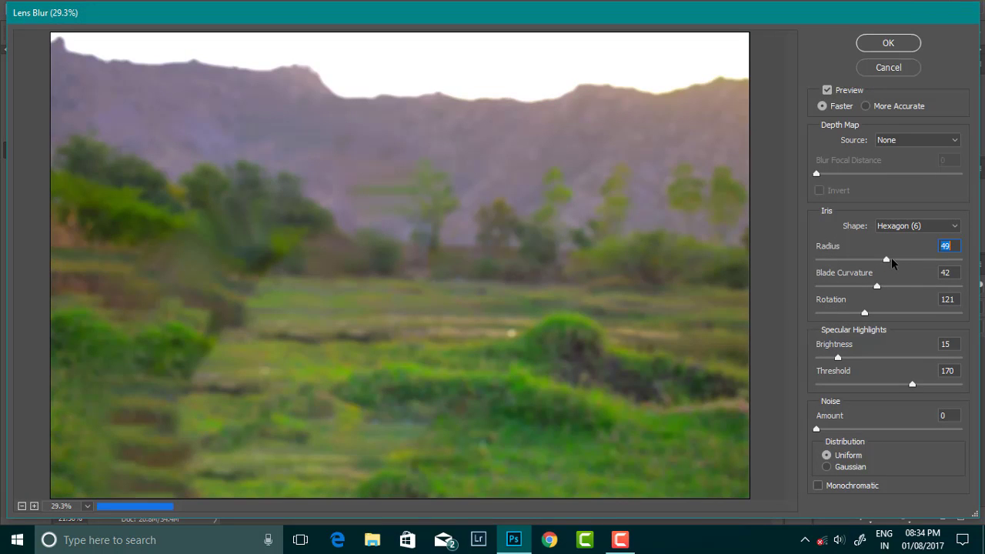
click(891, 258)
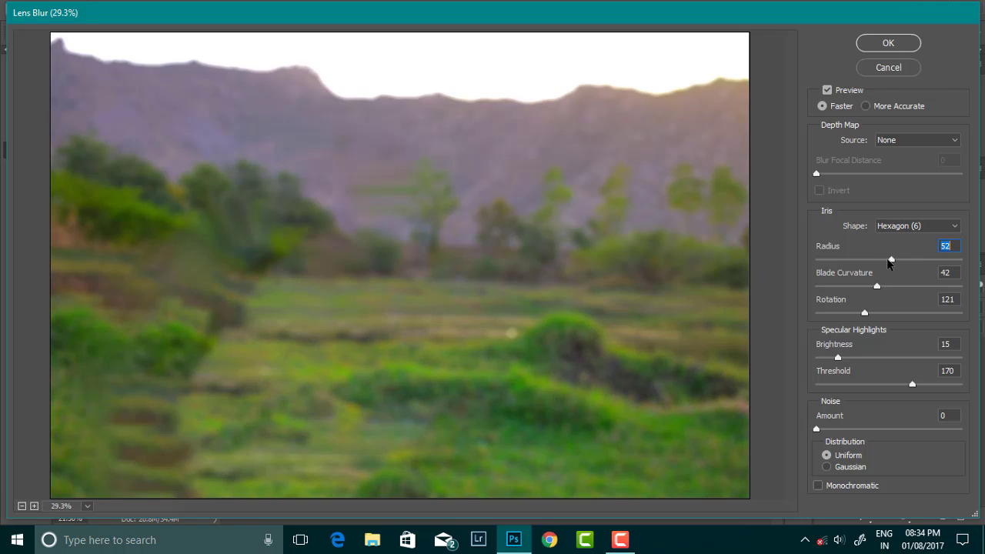
click(865, 287)
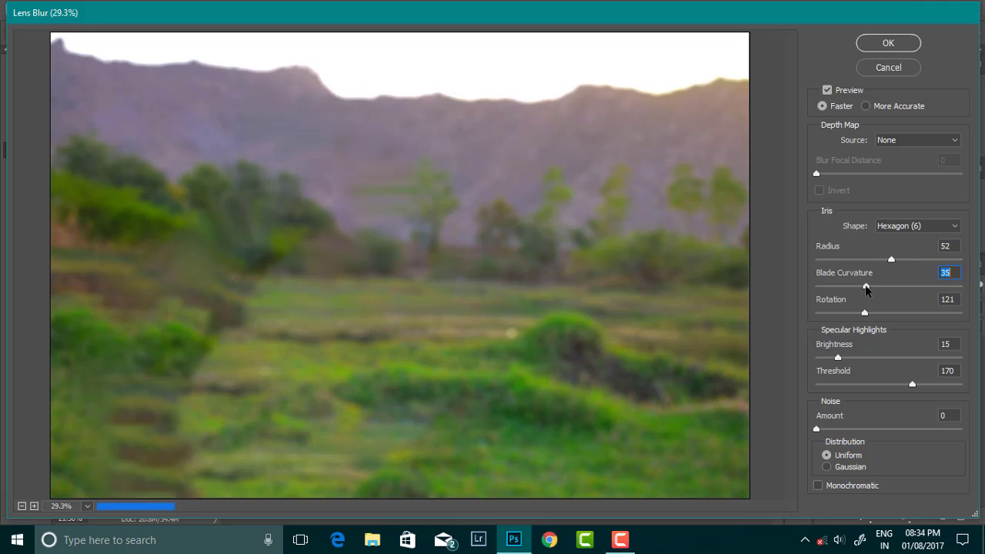
click(883, 312)
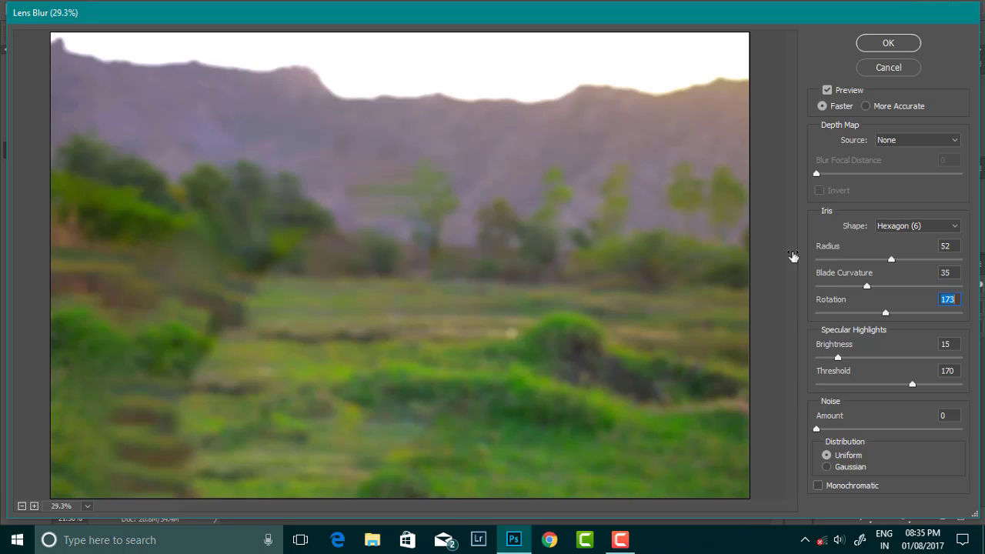
click(848, 286)
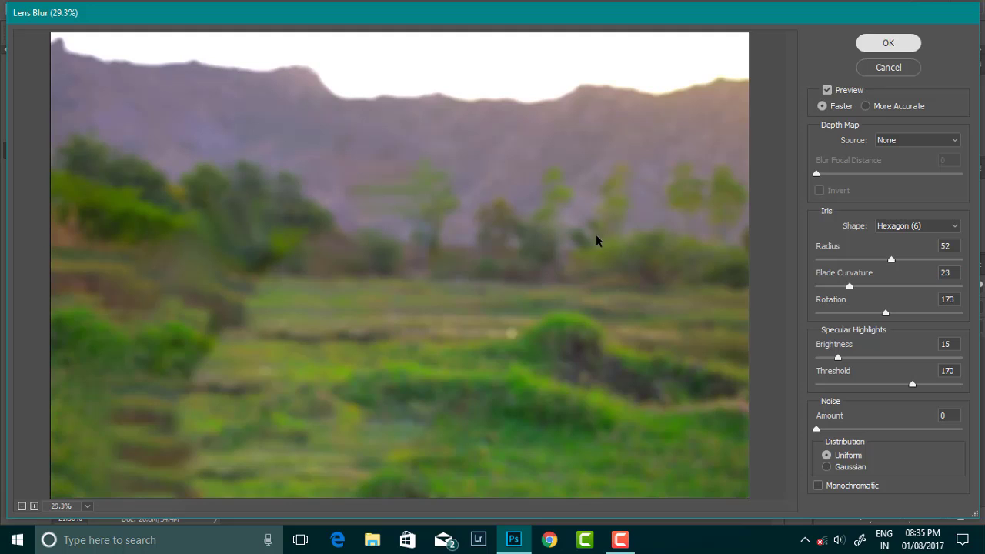
key(Return)
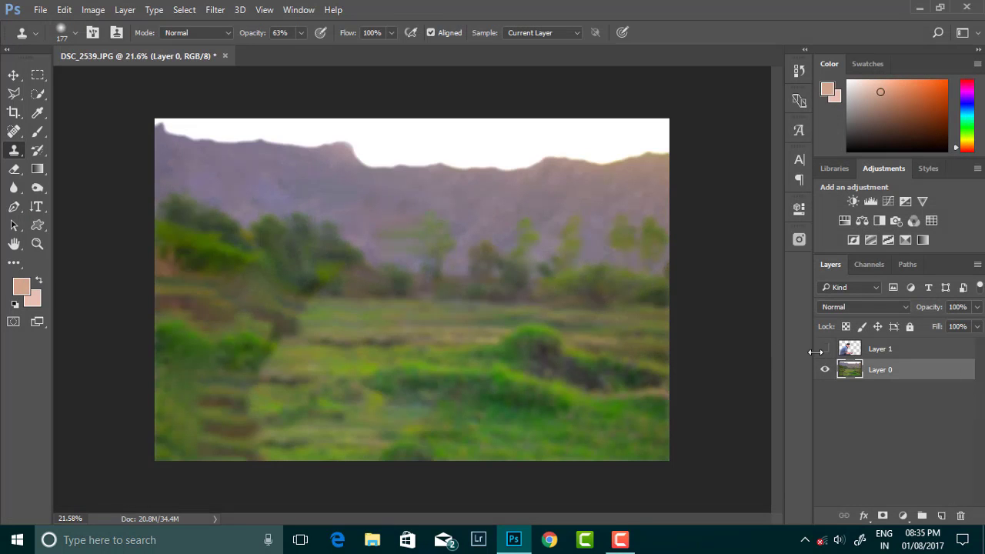
click(824, 349)
Hide the man's layer and apply Dark Contrasts with boosted saturation in Color Efex Pro 4
click(825, 349)
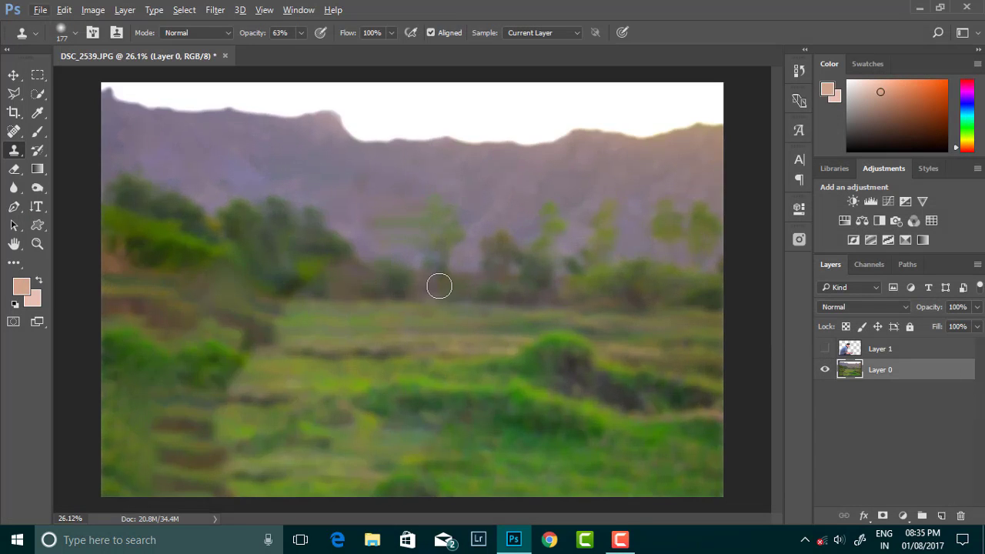
scroll(439, 286, up, 1)
click(215, 10)
click(457, 338)
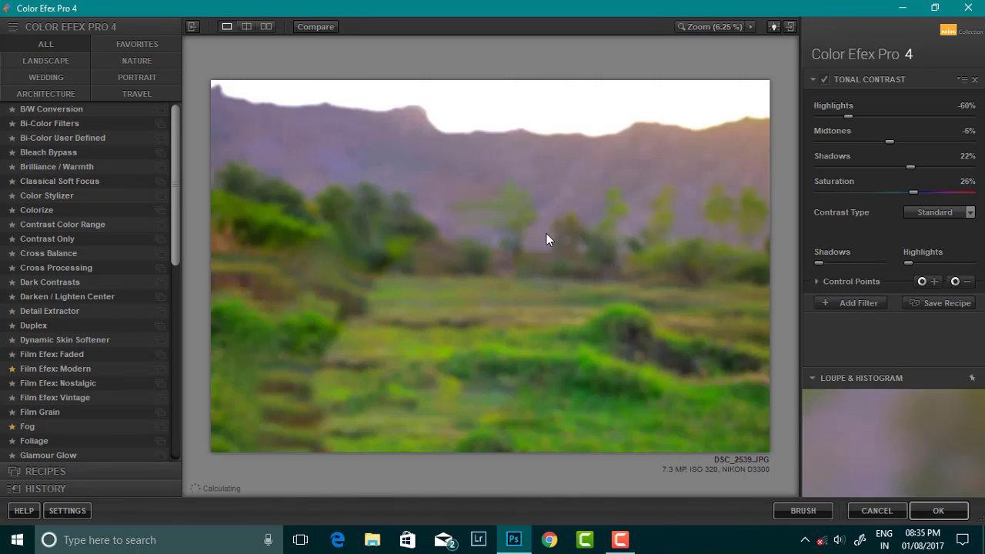
scroll(69, 346, down, 2)
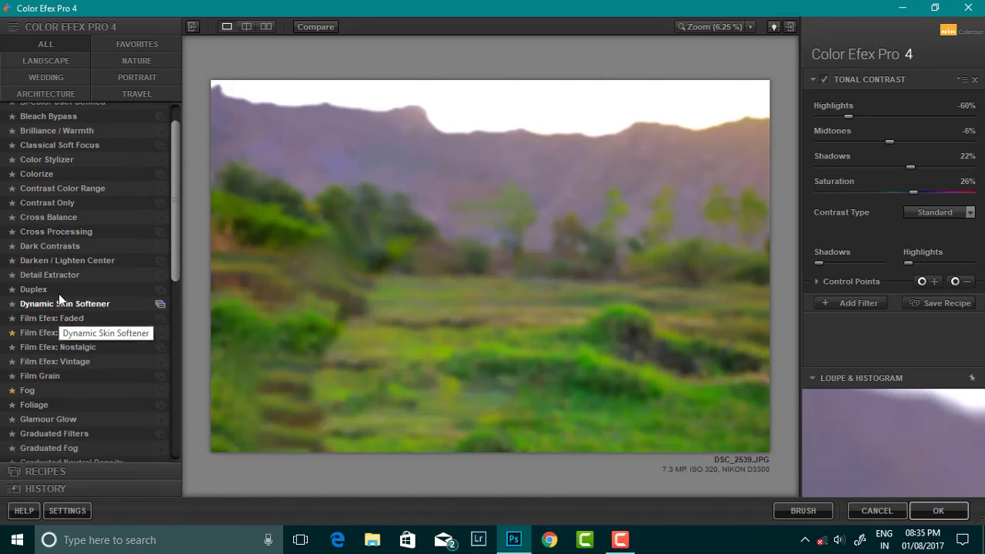
click(54, 218)
drag(887, 193, 954, 196)
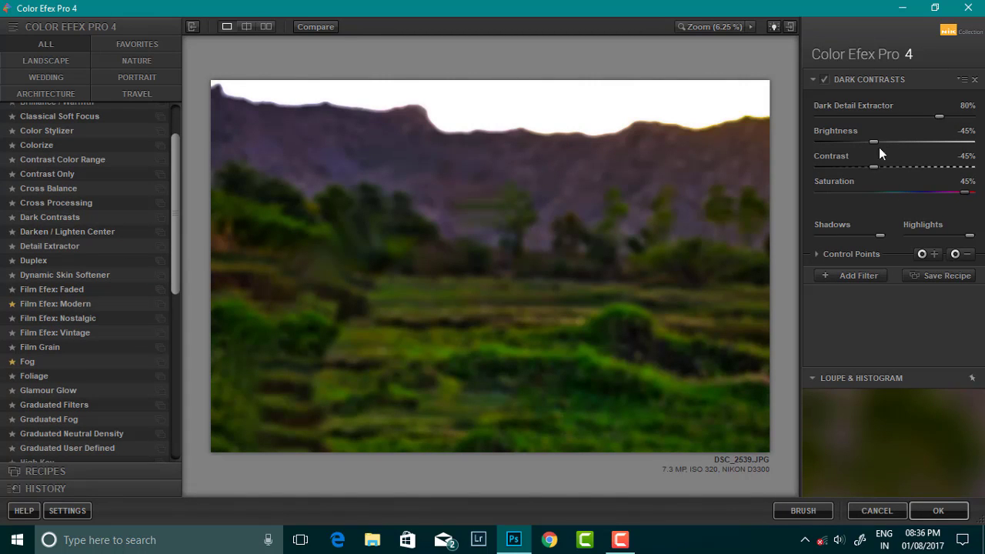
Stack Indian Summer with Method 4 and Enhance Foliage about 42%, then apply
click(858, 276)
scroll(23, 308, down, 1)
scroll(62, 292, down, 6)
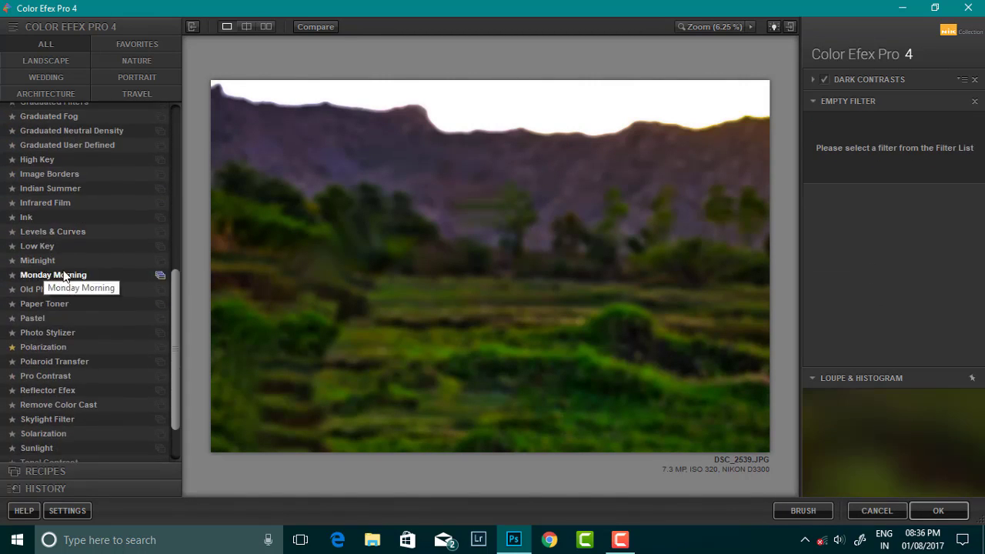
click(58, 190)
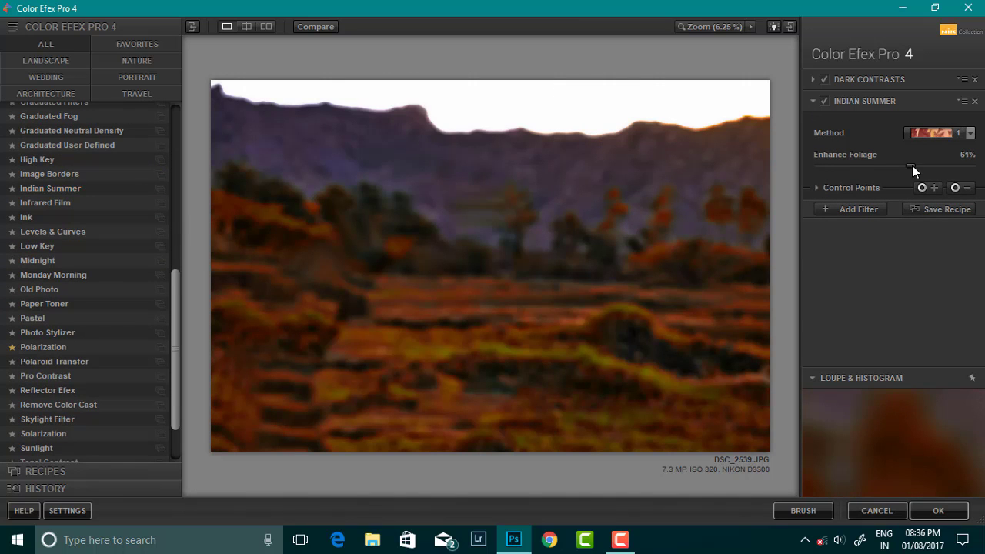
click(969, 132)
click(934, 193)
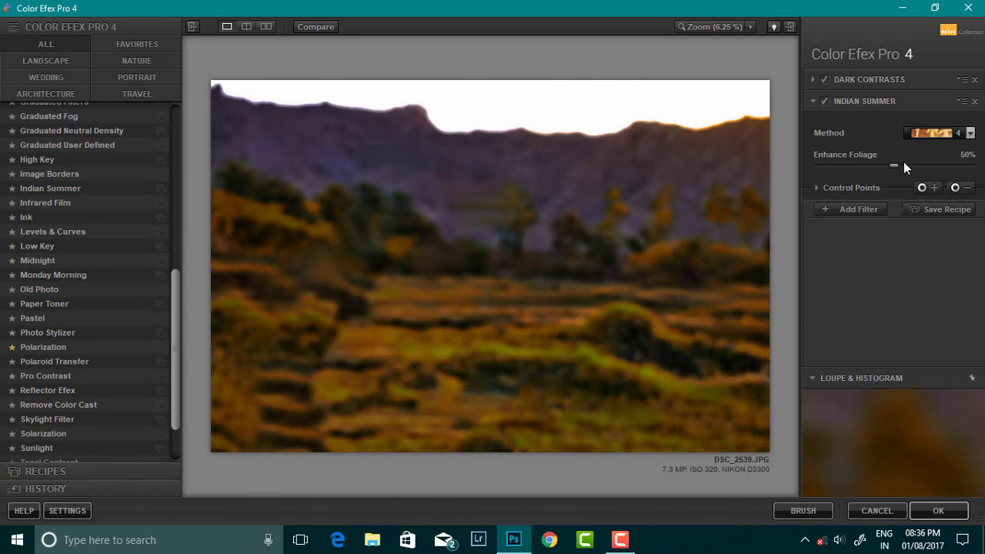
drag(892, 166, 885, 164)
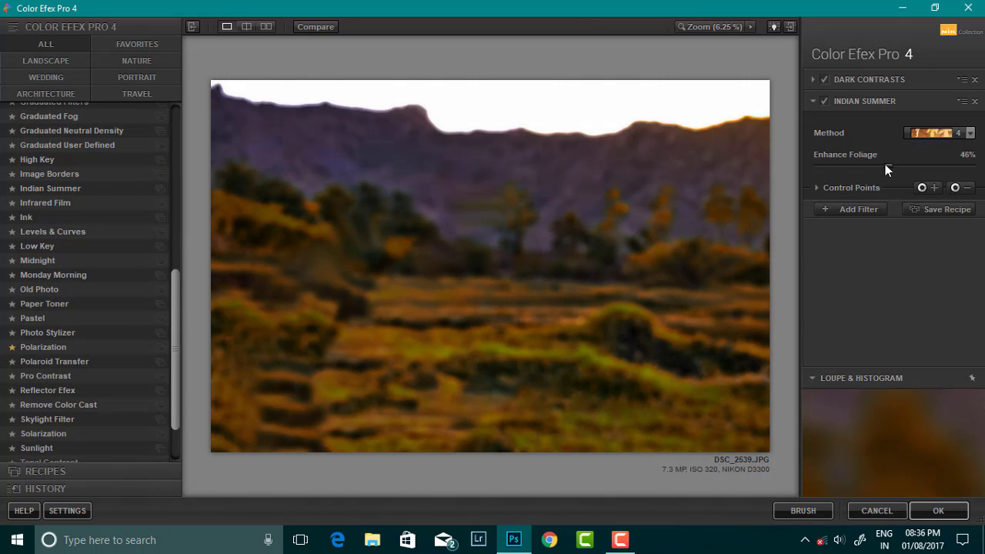
click(938, 508)
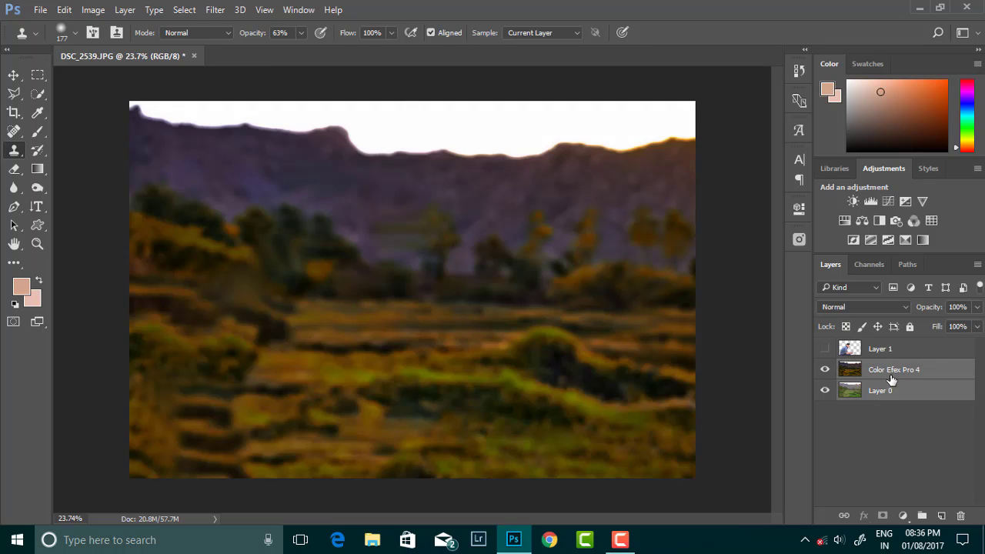
Add a Tilt-Shift blur with the focus band moved down and blur lowered to 6 px
click(214, 9)
click(443, 194)
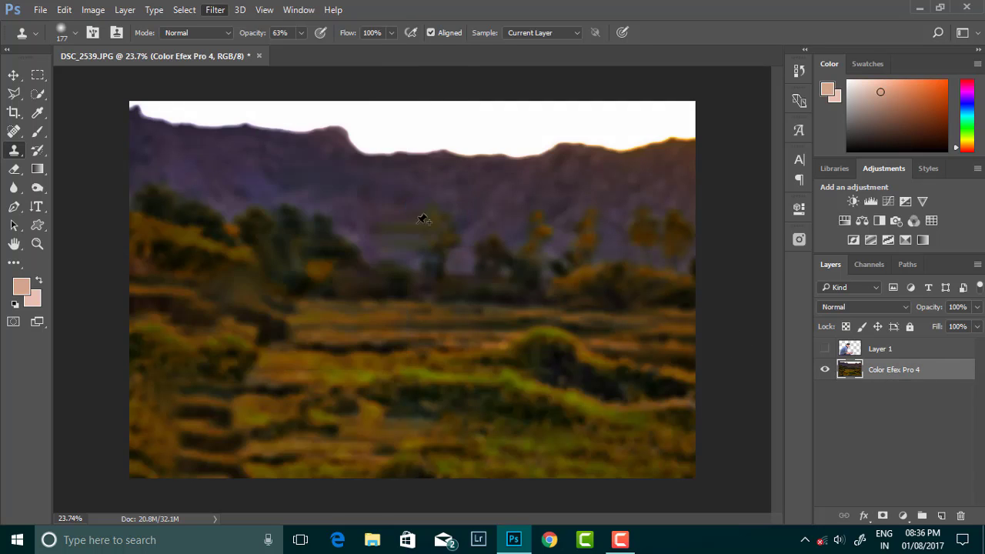
drag(408, 289, 406, 506)
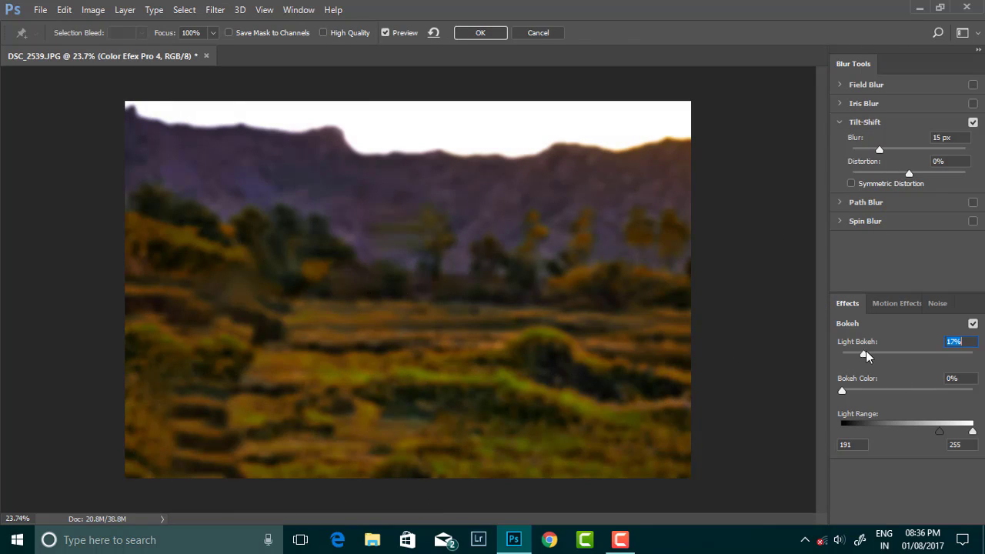
mouse_move(865, 355)
mouse_down()
mouse_move(901, 353)
mouse_move(832, 353)
mouse_up()
drag(872, 148, 860, 150)
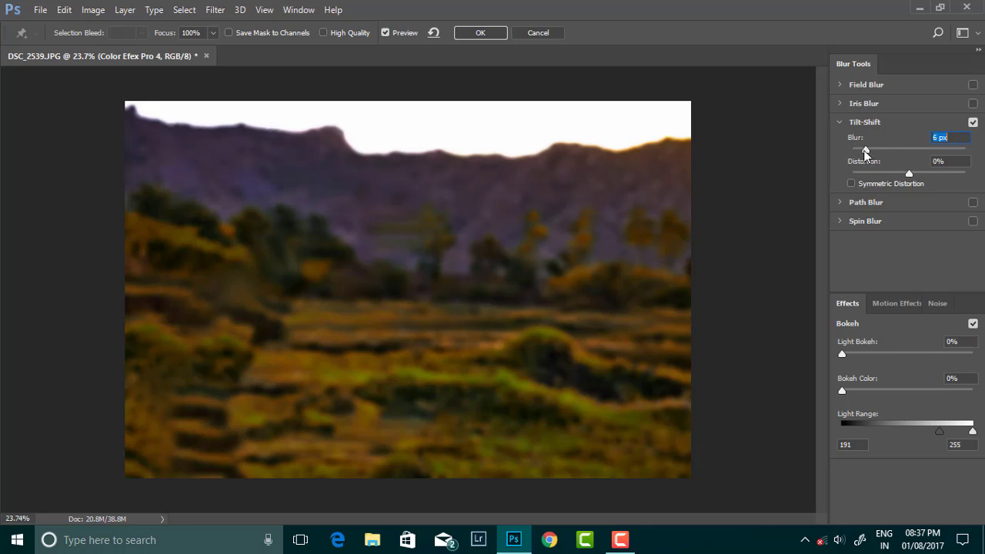
key(Return)
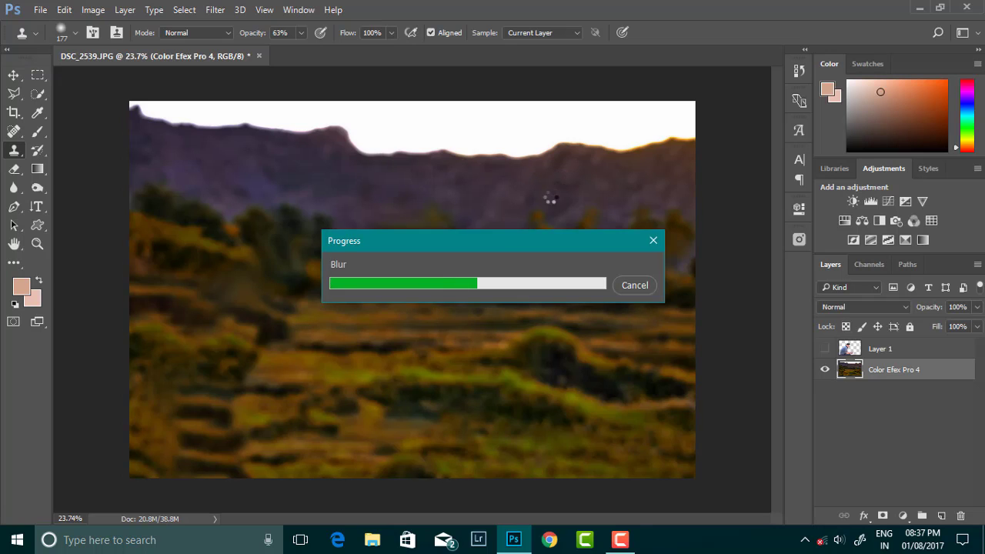
Show the man's Layer 1 again, then open and cancel the Camera Raw Filter
click(823, 349)
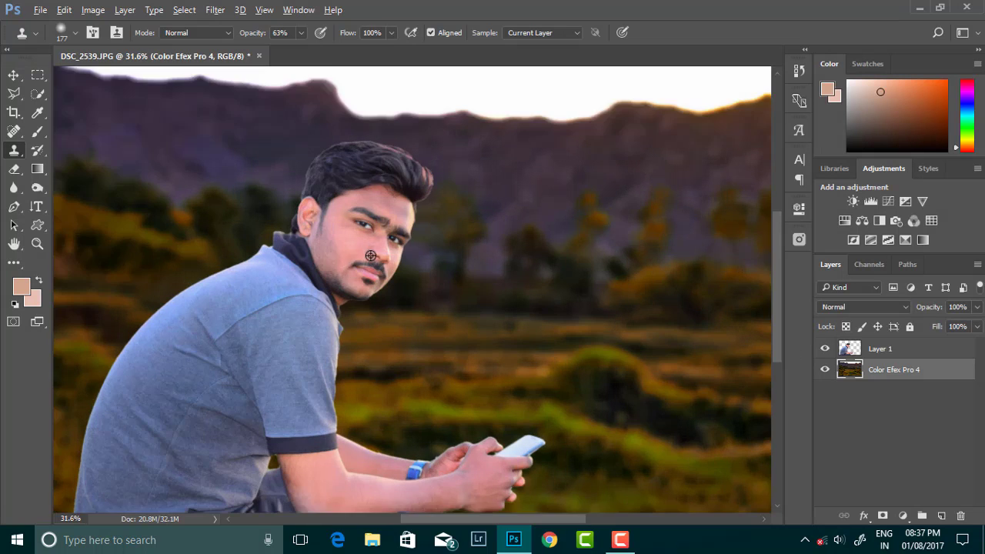
scroll(341, 366, down, 1)
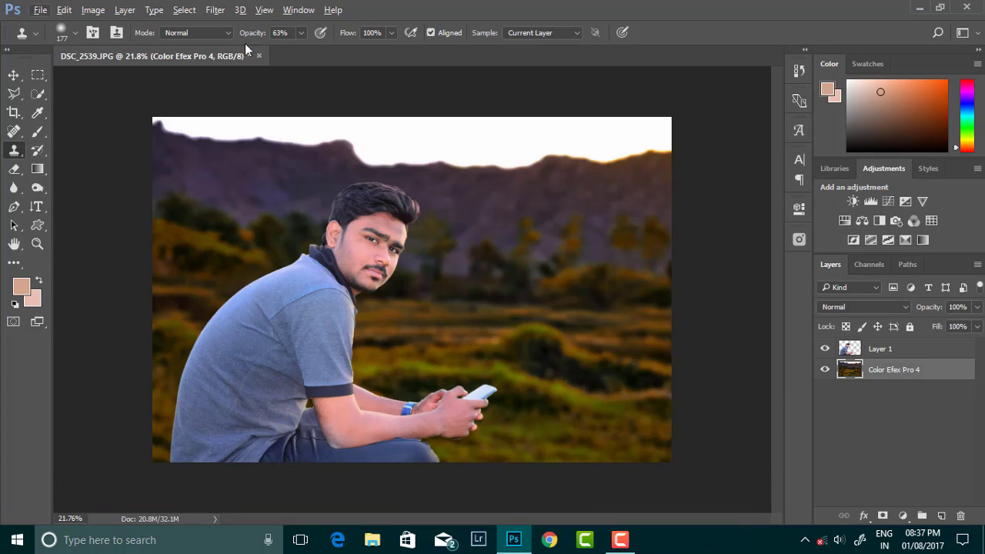
click(215, 9)
click(265, 93)
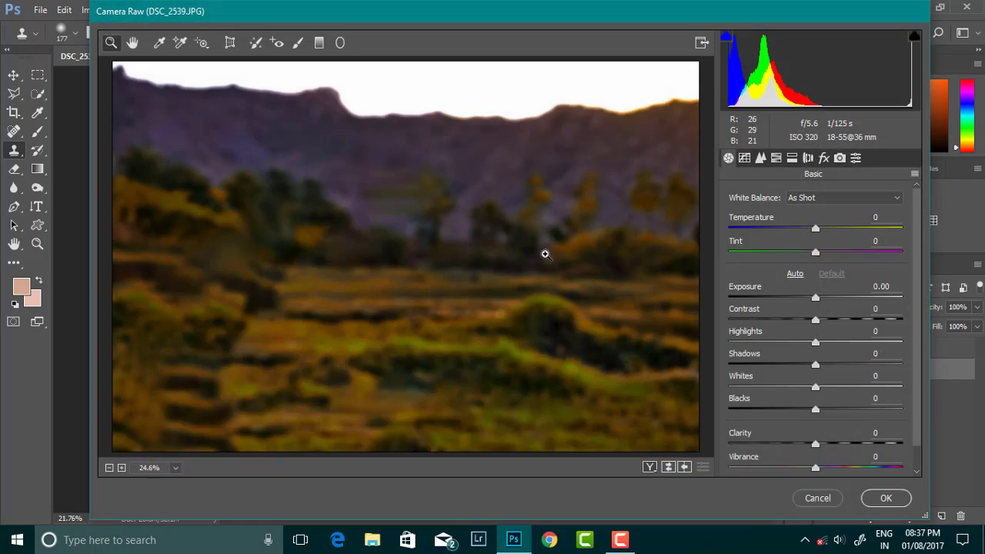
click(817, 497)
In Camera Raw on the man's layer, set HSL Blues saturation to -100
click(215, 9)
click(231, 124)
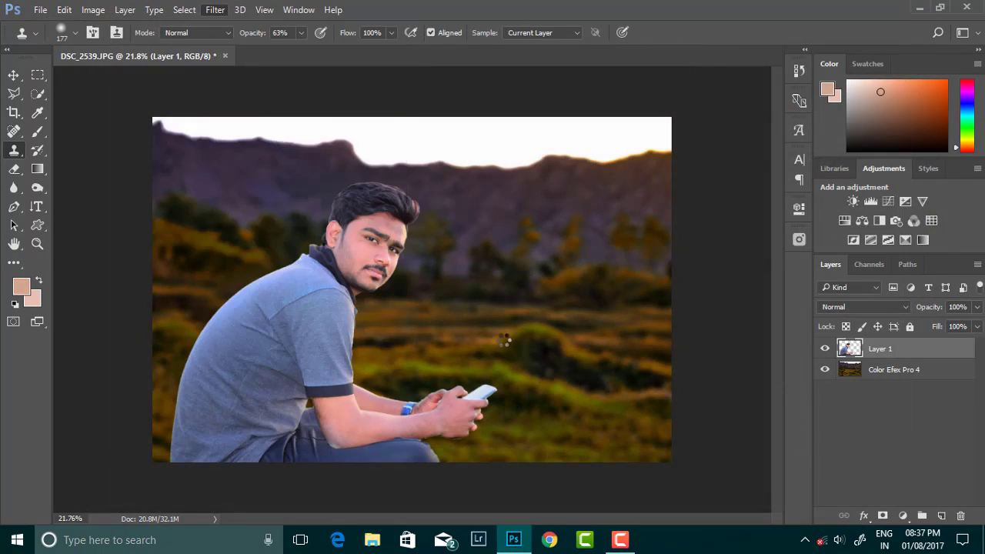
click(776, 158)
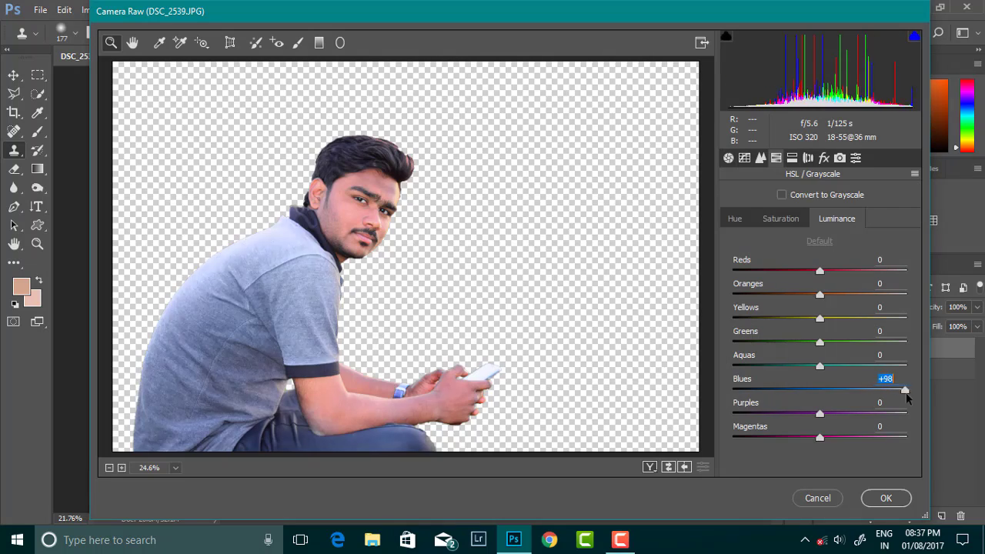
mouse_move(813, 393)
mouse_down()
mouse_move(848, 389)
mouse_move(769, 390)
mouse_up()
click(780, 218)
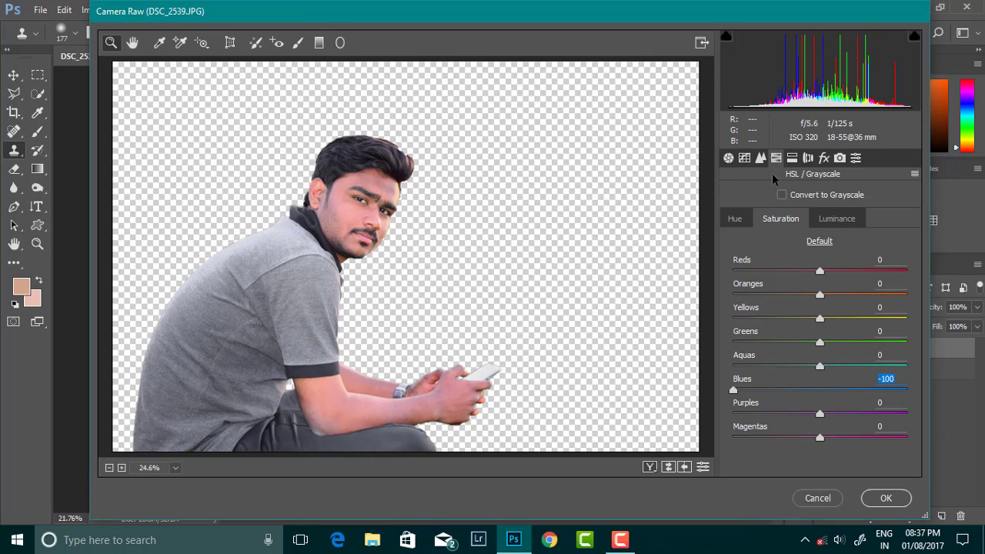
Lower Tone Curve Highlights to -4 and Lights to -7, then apply
click(744, 158)
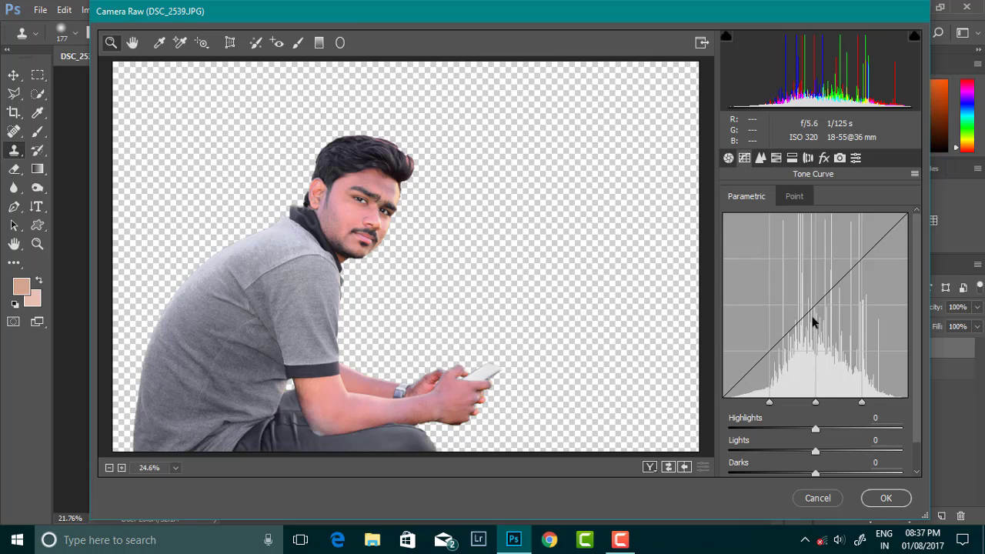
mouse_move(812, 448)
mouse_down()
mouse_move(779, 454)
mouse_move(797, 472)
mouse_move(815, 472)
mouse_up()
mouse_move(815, 430)
mouse_down()
mouse_move(798, 430)
mouse_move(797, 452)
mouse_move(810, 429)
mouse_move(809, 452)
mouse_move(811, 430)
mouse_up()
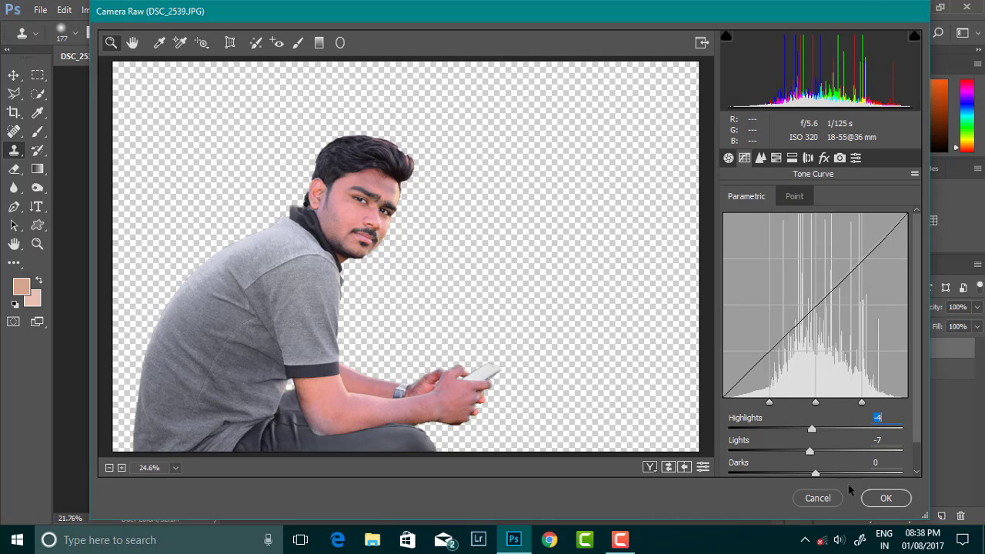
click(885, 498)
Launch Color Efex Pro 4 and place Dark Contrasts control points on the arm and hands
click(220, 9)
mouse_move(240, 325)
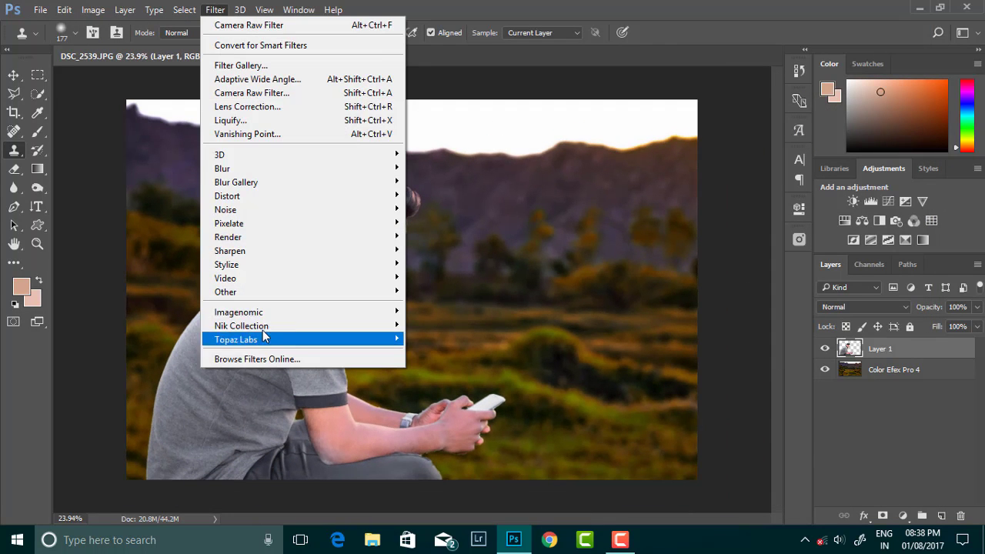
click(463, 335)
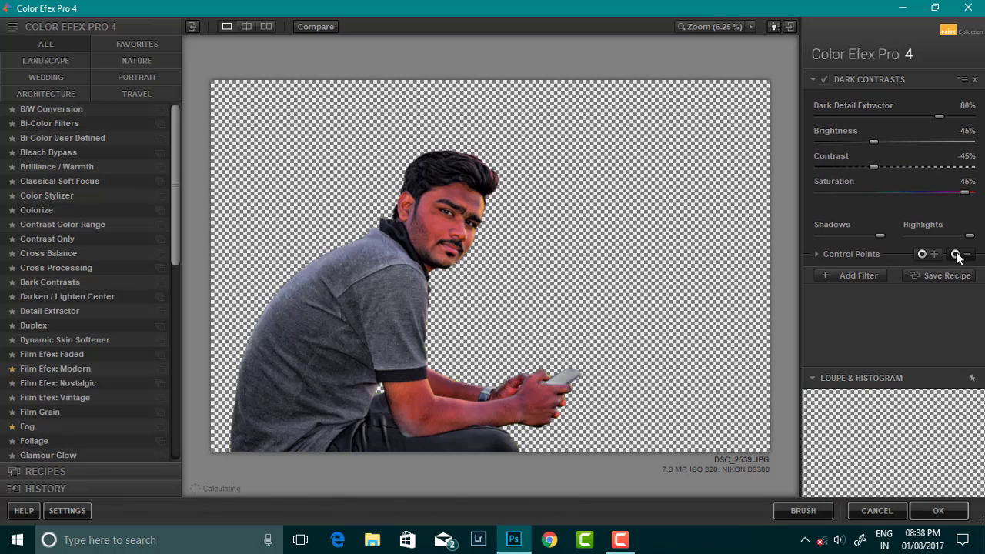
click(954, 255)
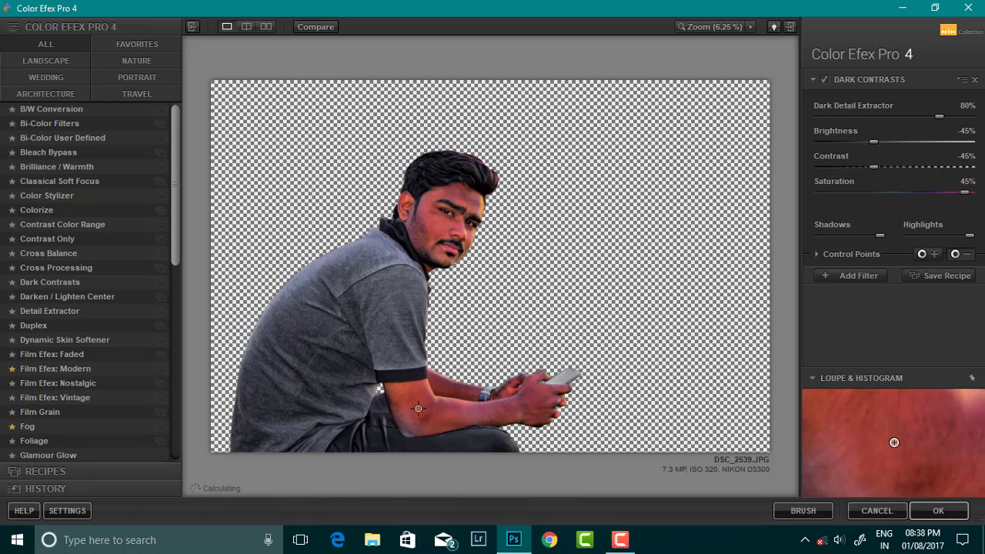
click(489, 408)
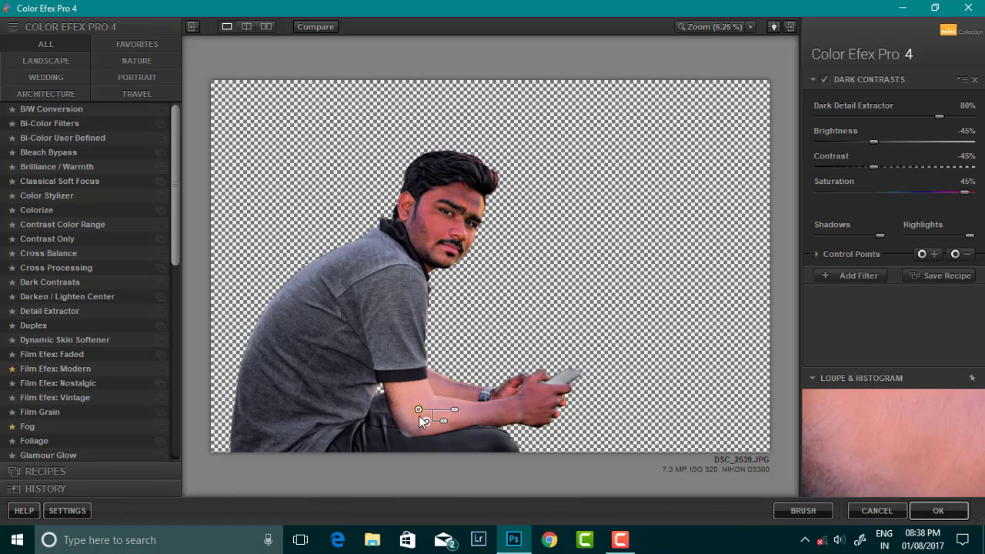
click(519, 379)
click(542, 397)
Add control points on face, forehead, ear and hair, and lower Dark Contrasts brightness
click(442, 243)
drag(442, 243, 446, 226)
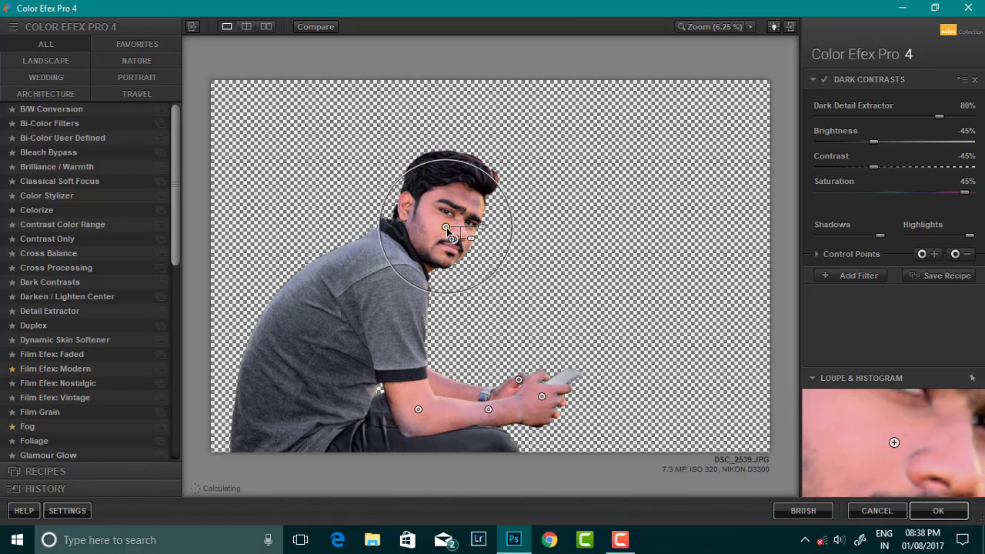
click(464, 203)
click(413, 206)
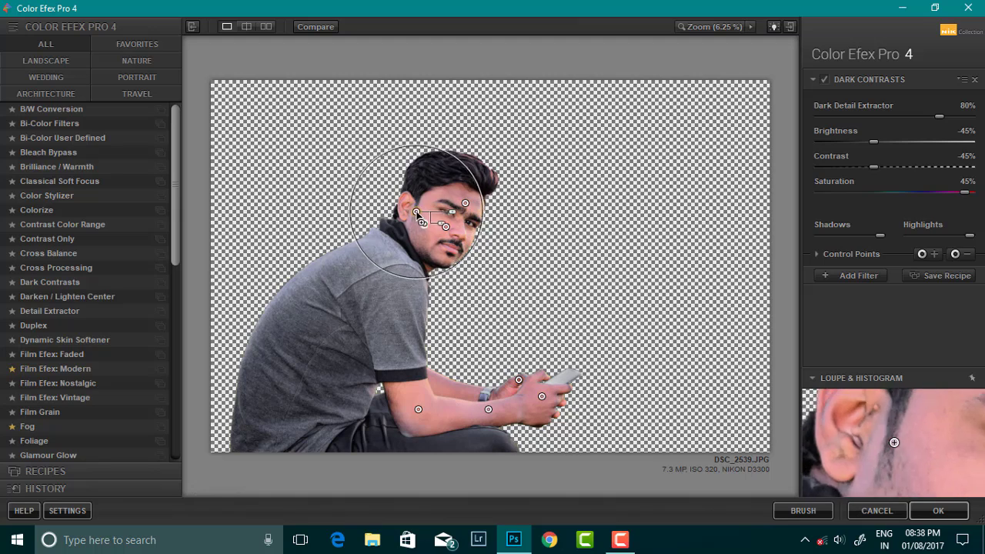
drag(465, 204, 458, 195)
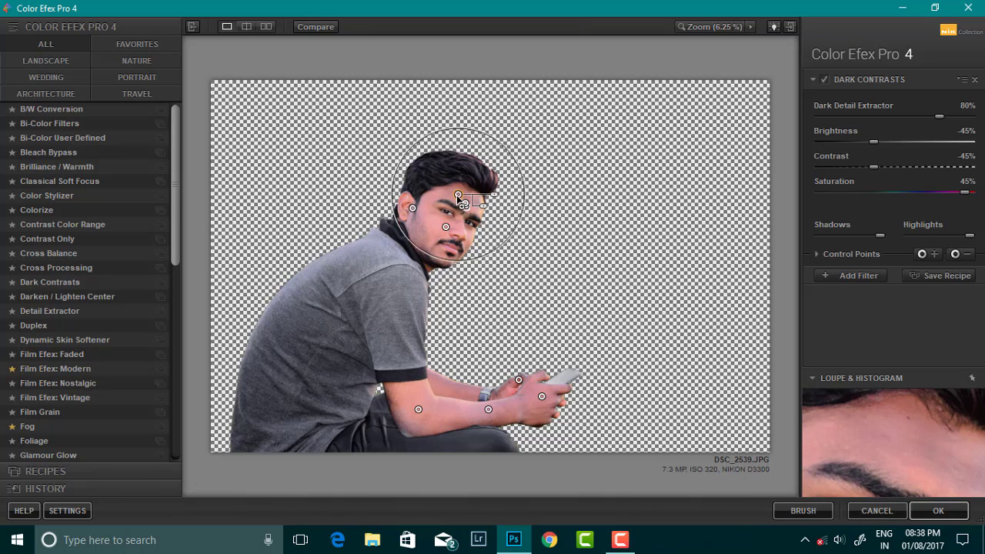
click(453, 171)
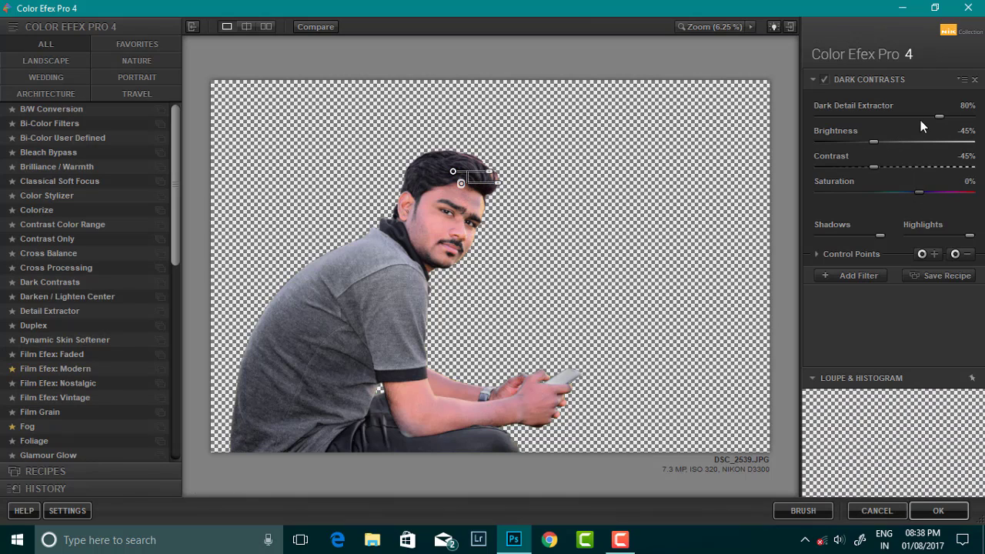
mouse_move(872, 141)
mouse_down()
mouse_move(831, 143)
mouse_move(856, 166)
mouse_up()
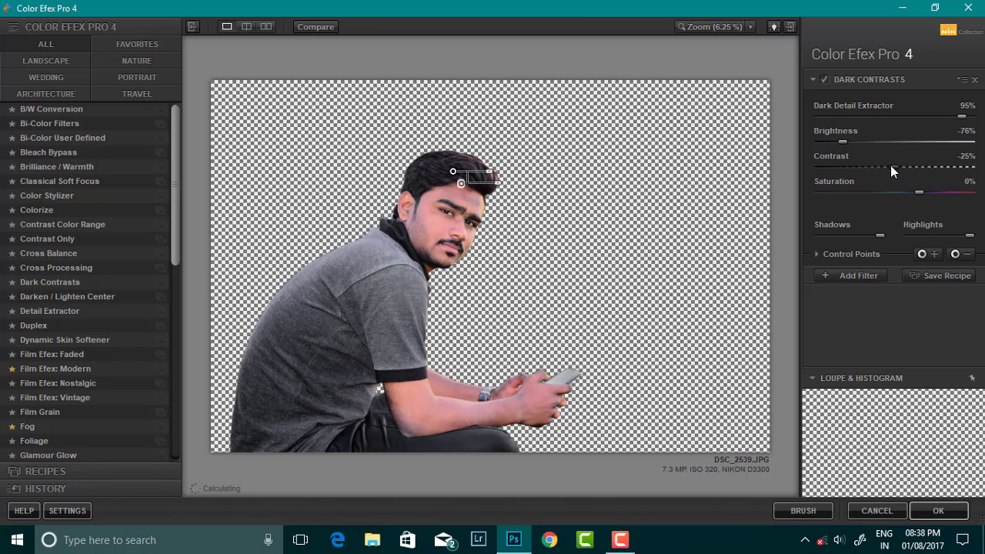
Add Detail Extractor with raised contrast and strength below 14%, then apply
click(869, 276)
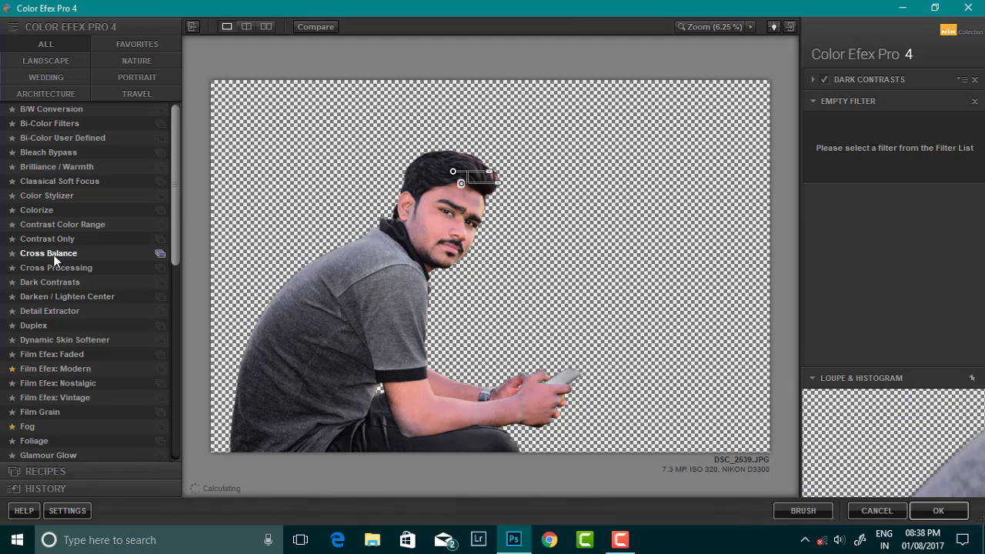
click(45, 312)
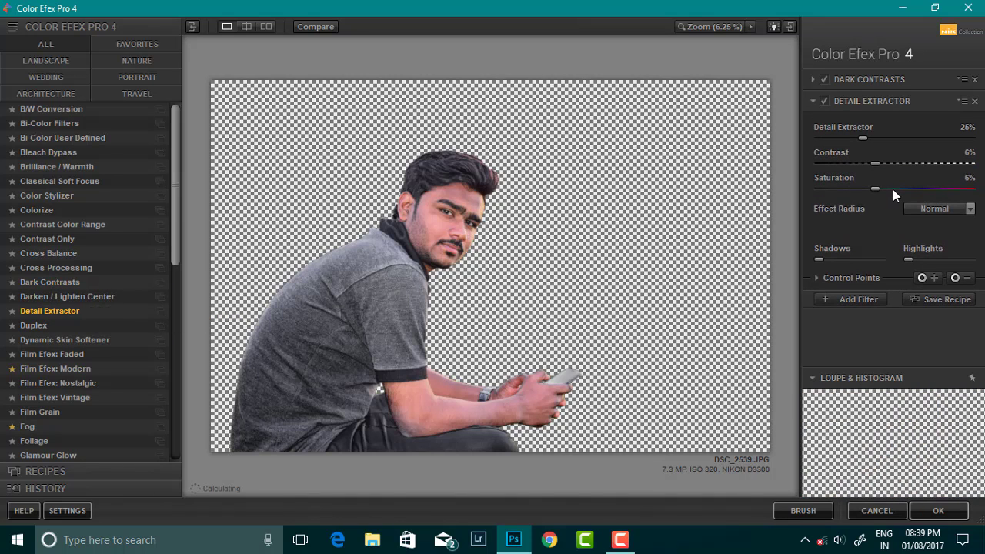
mouse_move(889, 189)
mouse_down()
mouse_move(894, 163)
mouse_move(911, 165)
mouse_move(903, 161)
mouse_up()
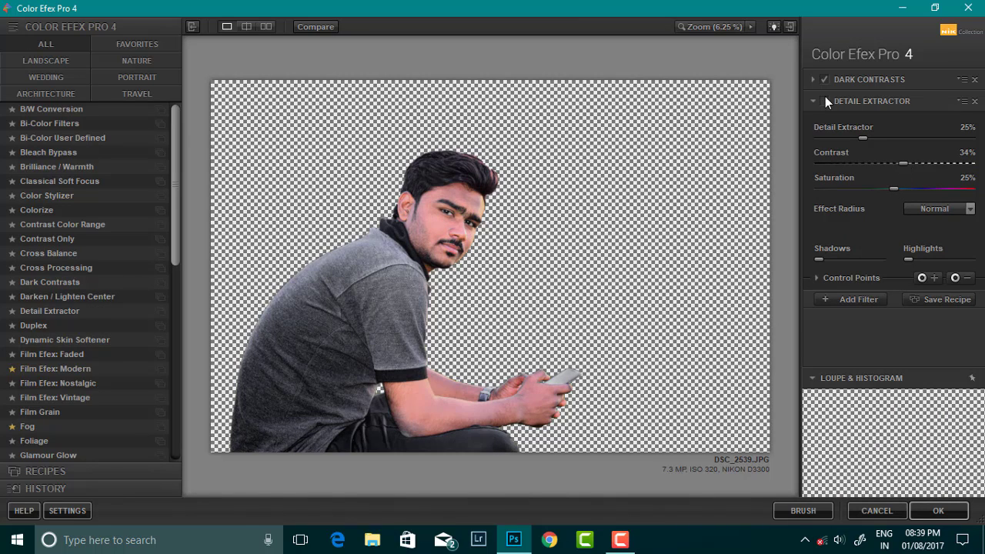
drag(853, 136, 841, 136)
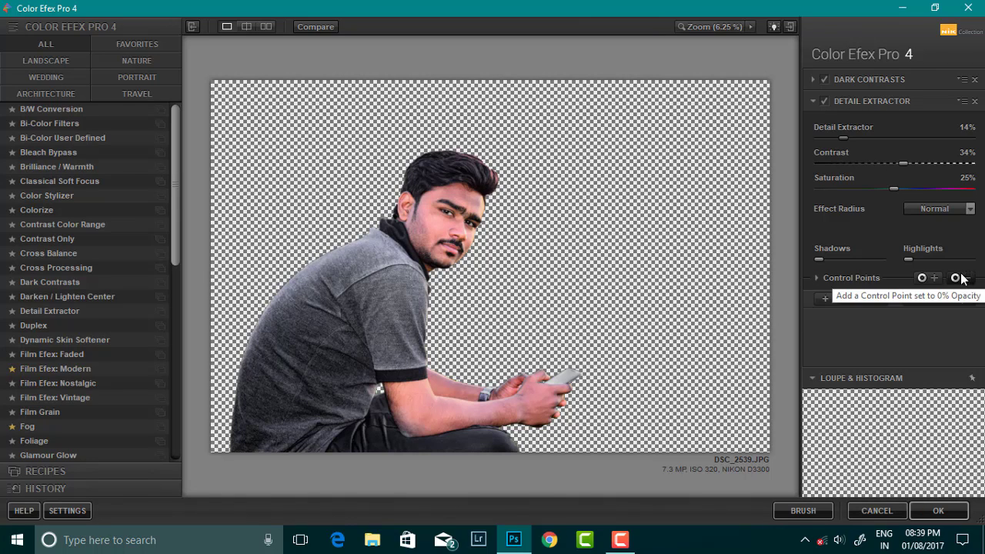
drag(842, 138, 828, 140)
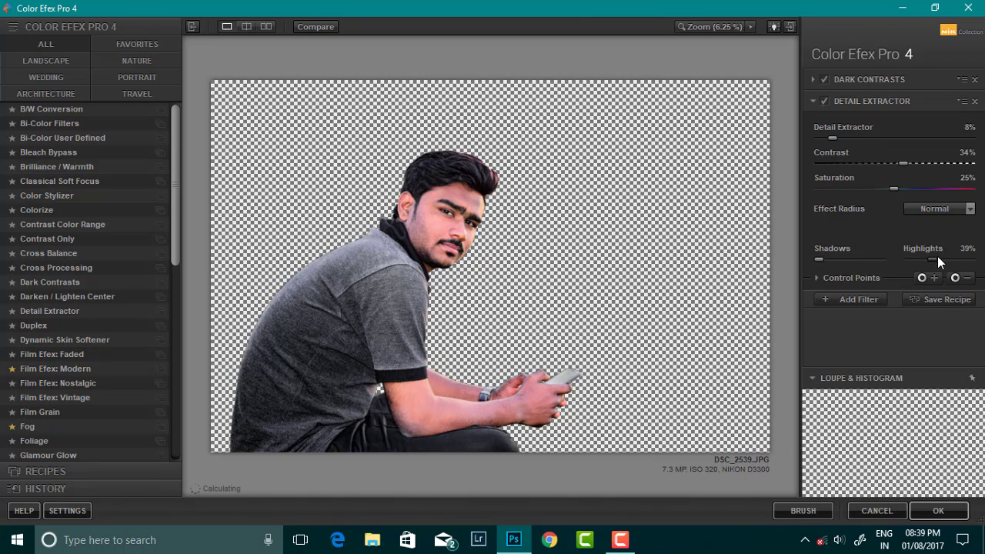
click(938, 510)
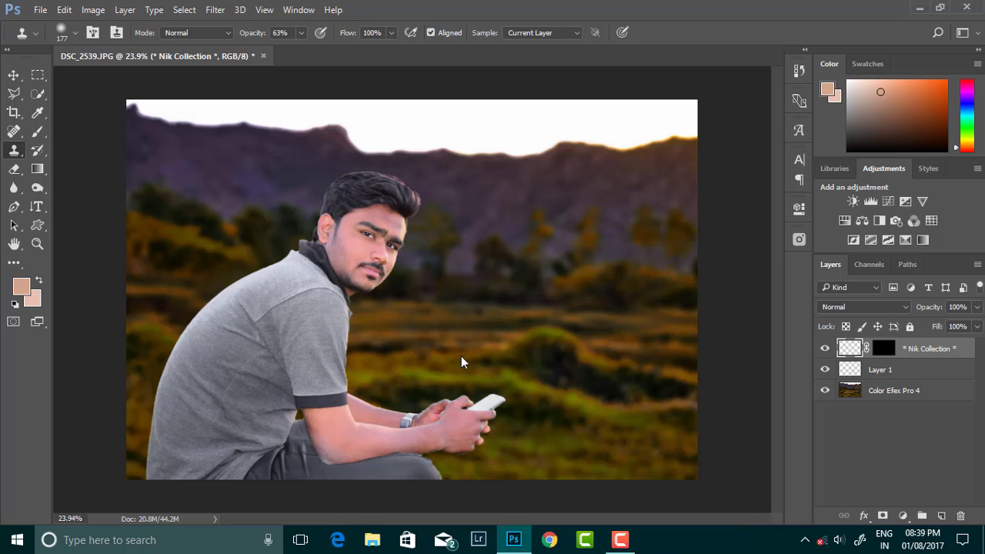
Create a new empty Layer 2 at the top of the layer stack
scroll(461, 355, down, 2)
scroll(461, 355, up, 4)
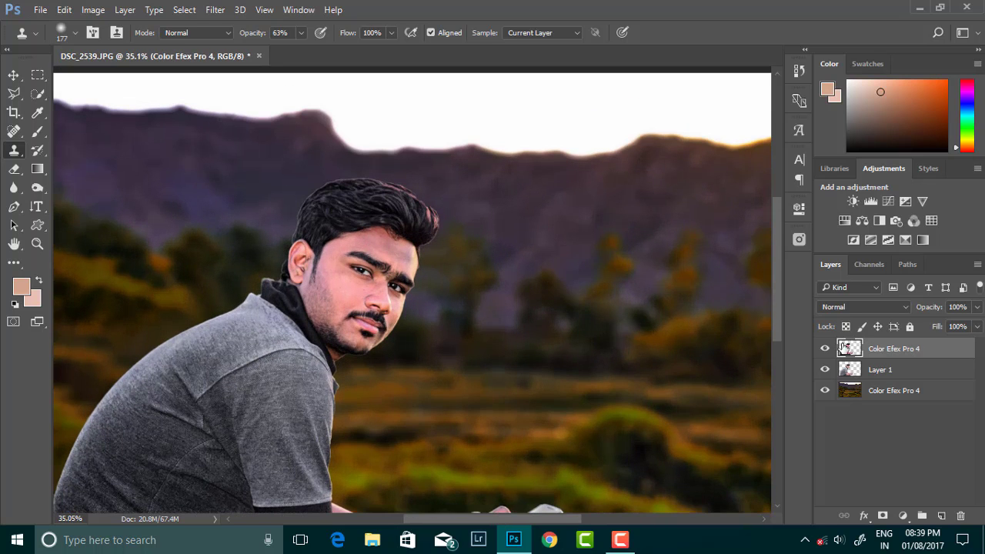
scroll(423, 276, up, 2)
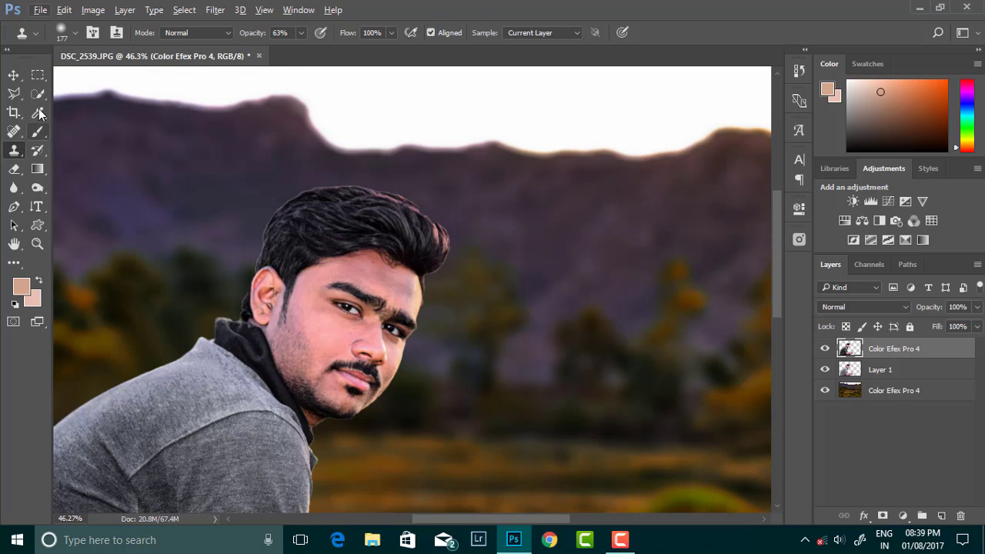
click(38, 93)
key(ctrl+shift+alt+n)
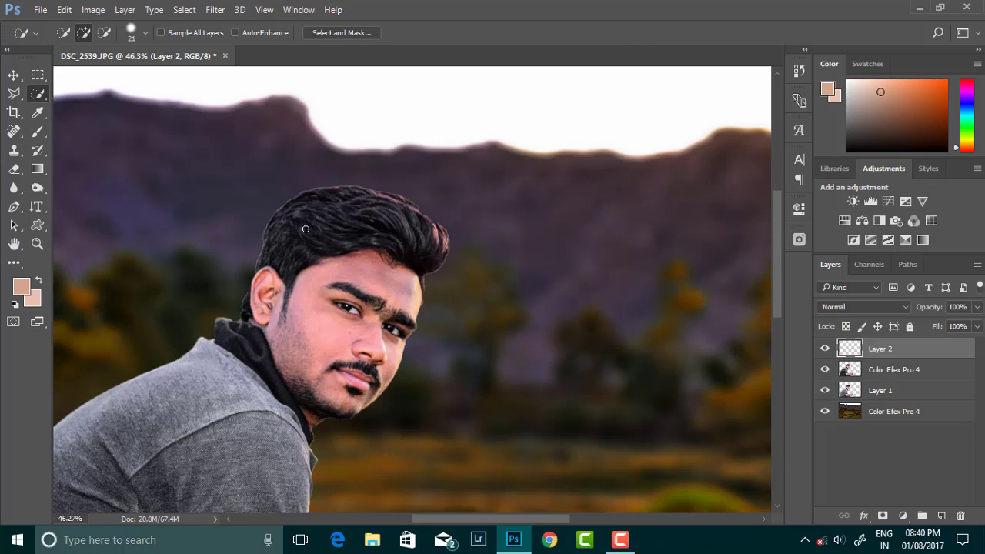
Switch to the Smudge tool and choose the 24 px textured brush preset
click(14, 262)
click(65, 273)
scroll(439, 247, up, 1)
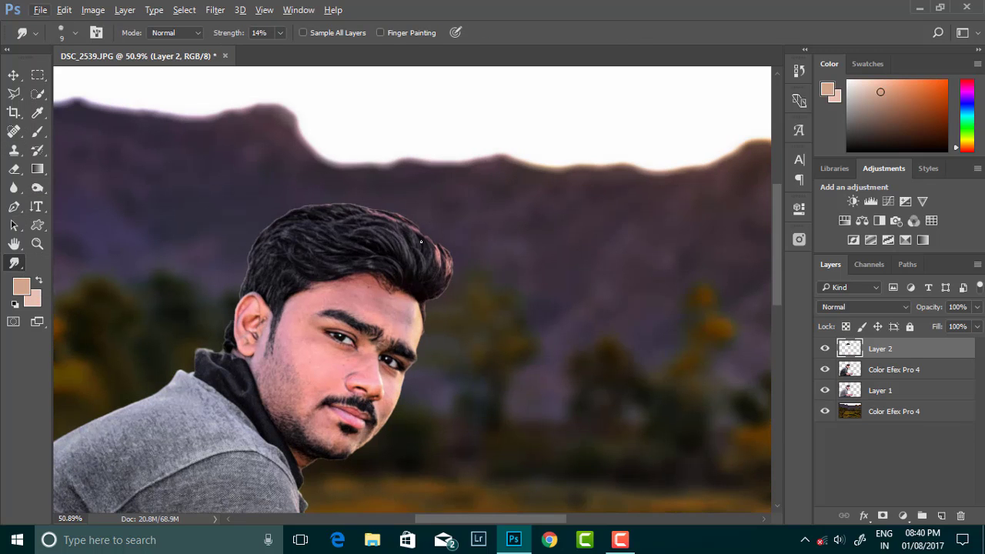
right_click(431, 223)
scroll(562, 375, up, 2)
scroll(556, 416, up, 3)
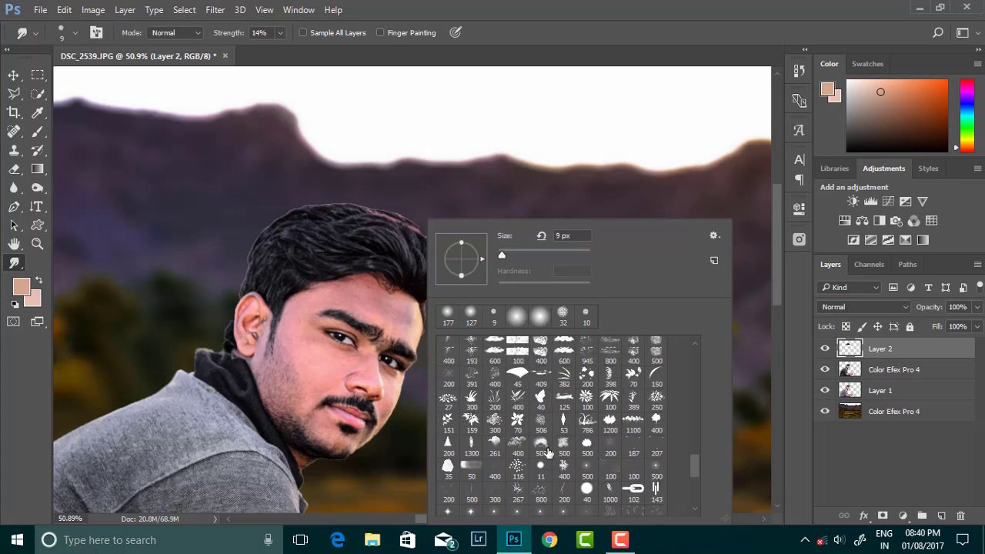
scroll(547, 453, up, 3)
scroll(547, 453, up, 3)
scroll(549, 450, up, 2)
scroll(551, 444, up, 2)
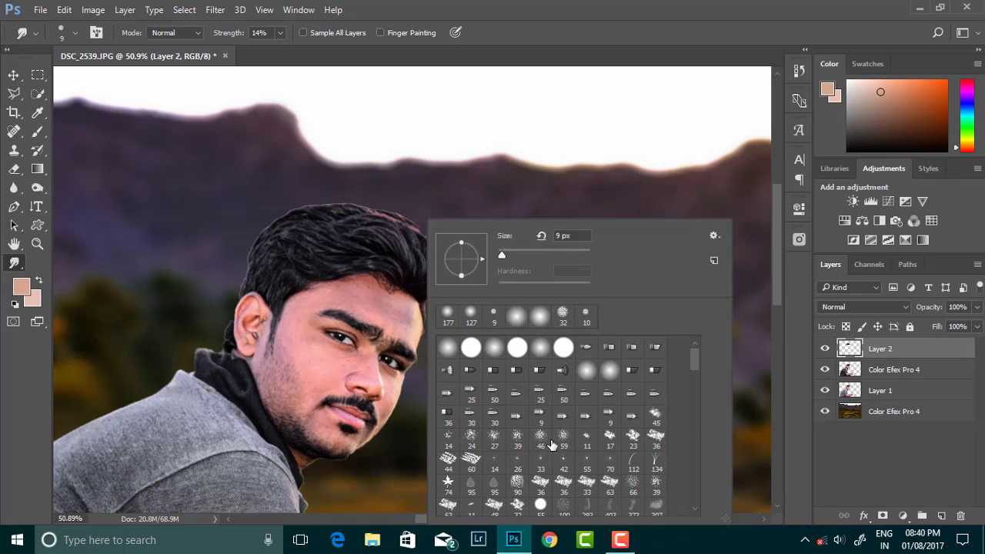
double_click(470, 447)
scroll(416, 246, up, 2)
right_click(465, 223)
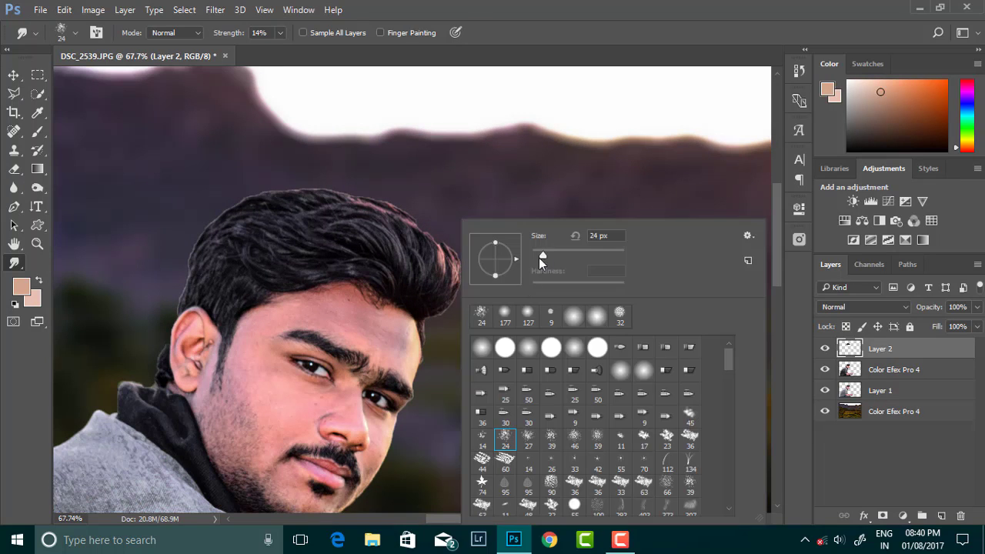
Set smudge strength to 68% and sweep strands upward across the top-right hair
key(Return)
mouse_move(311, 49)
mouse_down()
mouse_move(327, 49)
mouse_move(318, 49)
mouse_up()
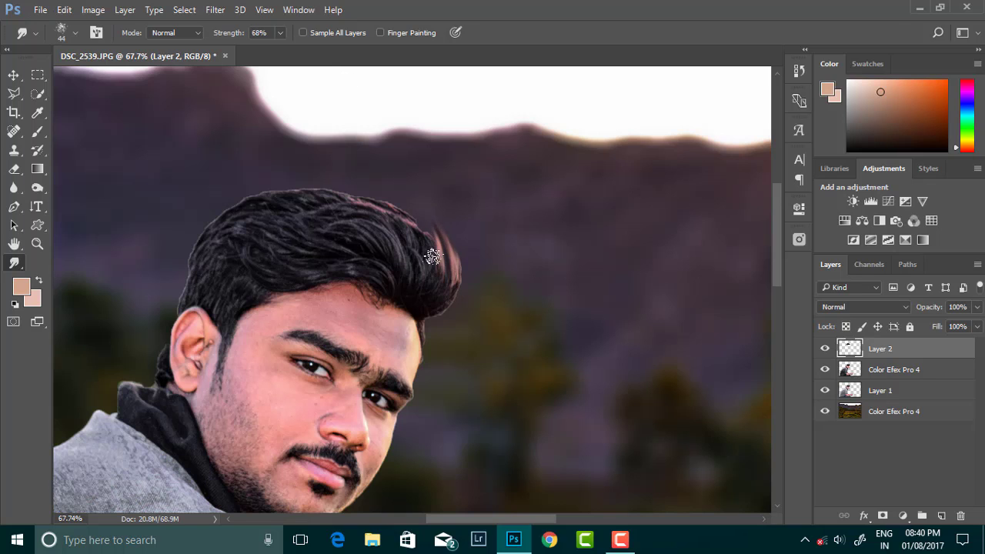
mouse_move(447, 273)
mouse_down()
mouse_move(431, 227)
mouse_move(398, 183)
mouse_up()
mouse_move(409, 256)
mouse_down()
mouse_move(399, 204)
mouse_move(365, 192)
mouse_up()
drag(376, 231, 338, 188)
drag(351, 247, 318, 176)
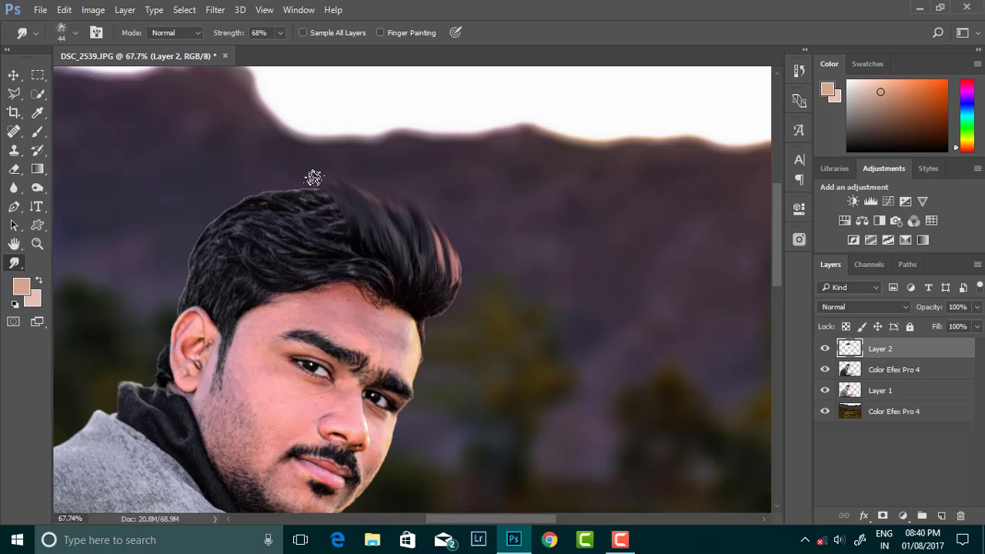
drag(334, 253, 305, 176)
Pull strands up on the upper-left crown and left side, extending the hair edges
drag(322, 242, 259, 193)
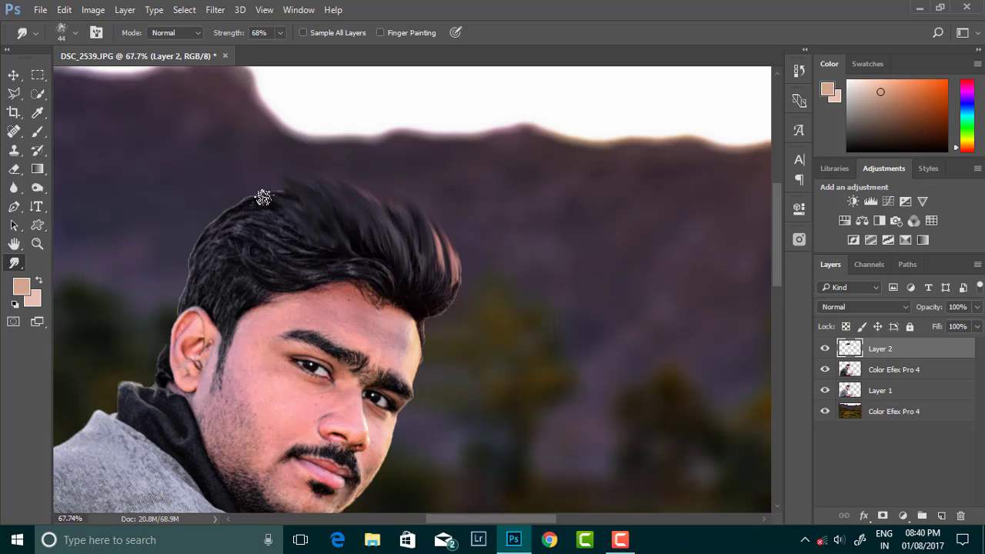
mouse_move(299, 248)
mouse_down()
mouse_move(234, 192)
mouse_move(208, 202)
mouse_up()
mouse_move(280, 262)
mouse_down()
mouse_move(219, 246)
mouse_move(187, 259)
mouse_move(180, 279)
mouse_move(204, 243)
mouse_up()
mouse_move(393, 289)
mouse_down()
mouse_move(305, 266)
mouse_move(286, 277)
mouse_up()
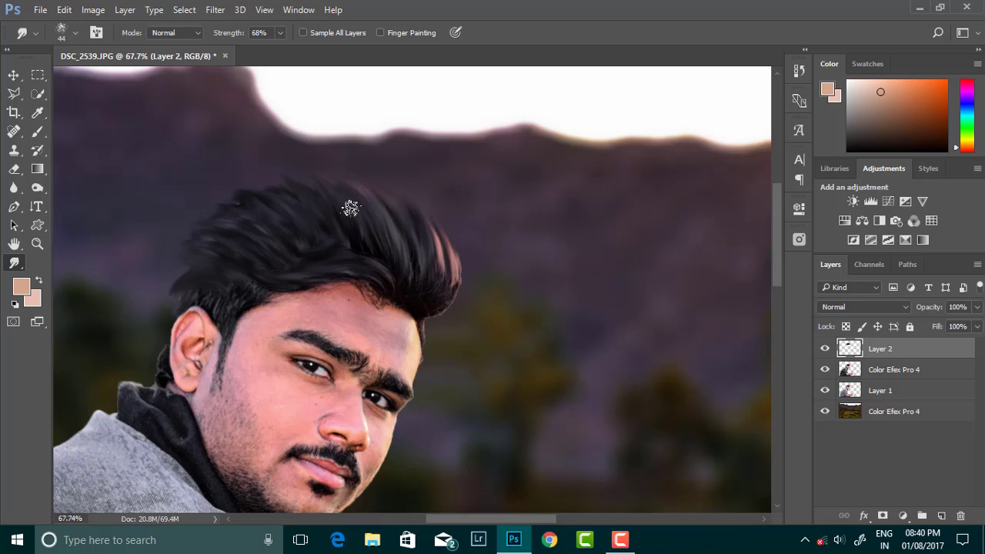
drag(287, 197, 222, 182)
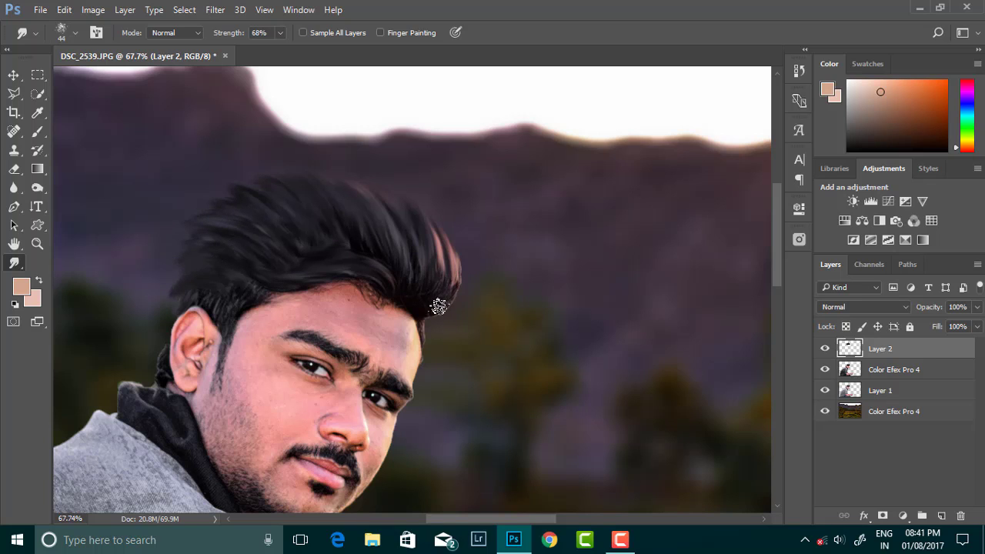
mouse_move(438, 307)
mouse_down()
mouse_move(468, 272)
mouse_move(451, 272)
mouse_move(456, 257)
mouse_move(437, 244)
mouse_up()
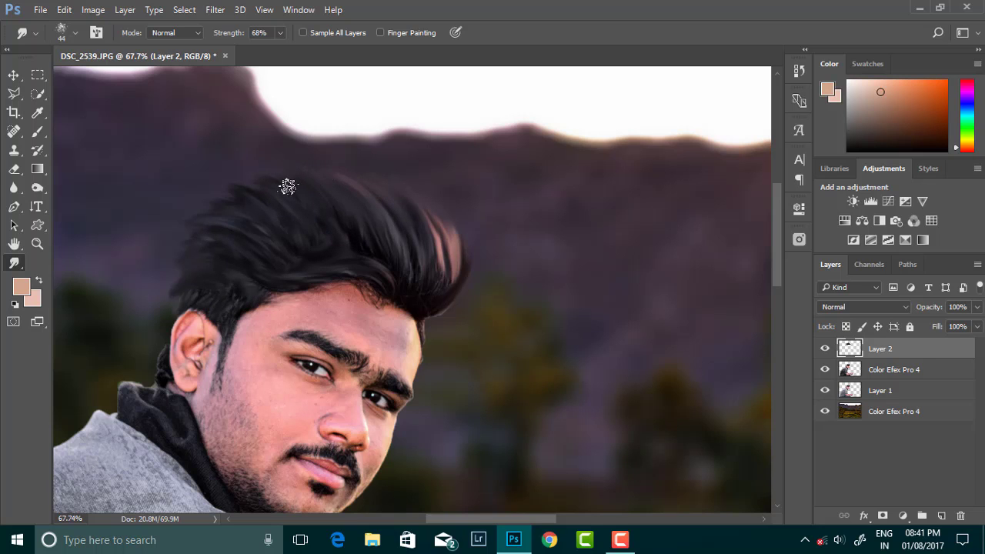
scroll(286, 187, down, 5)
scroll(363, 187, up, 6)
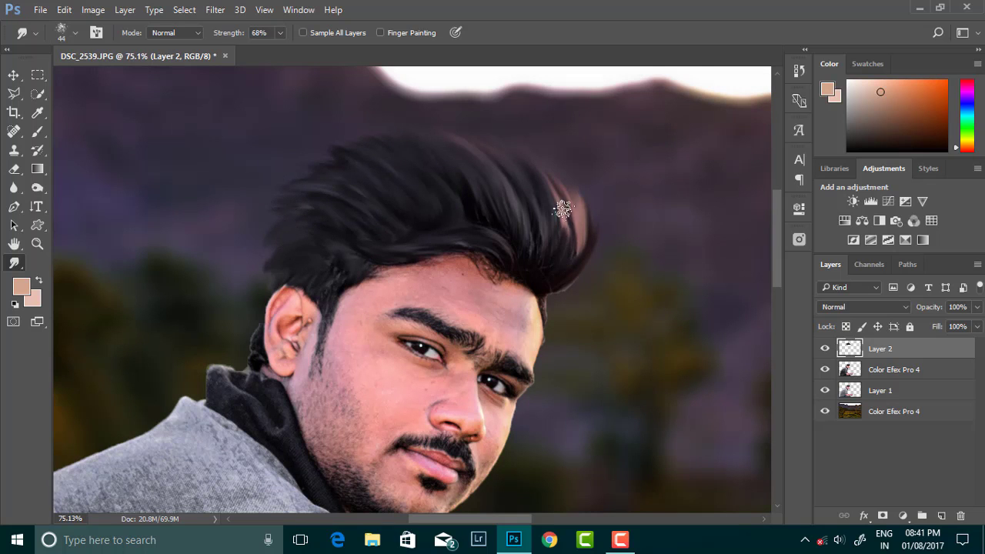
Resize the smudge brush to 72 px through the brush presets
right_click(529, 220)
scroll(711, 426, down, 5)
scroll(710, 425, down, 3)
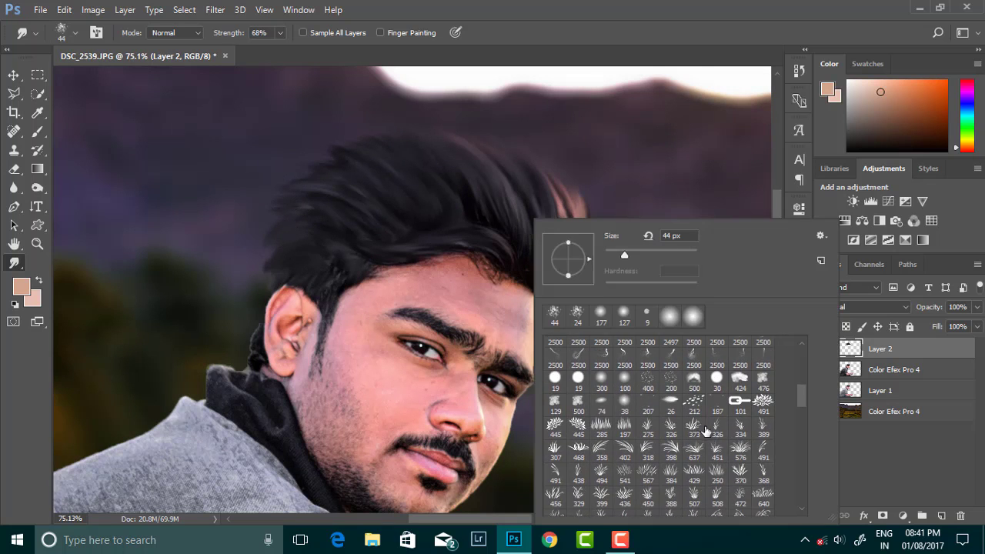
scroll(692, 430, down, 2)
click(670, 439)
right_click(560, 216)
click(539, 220)
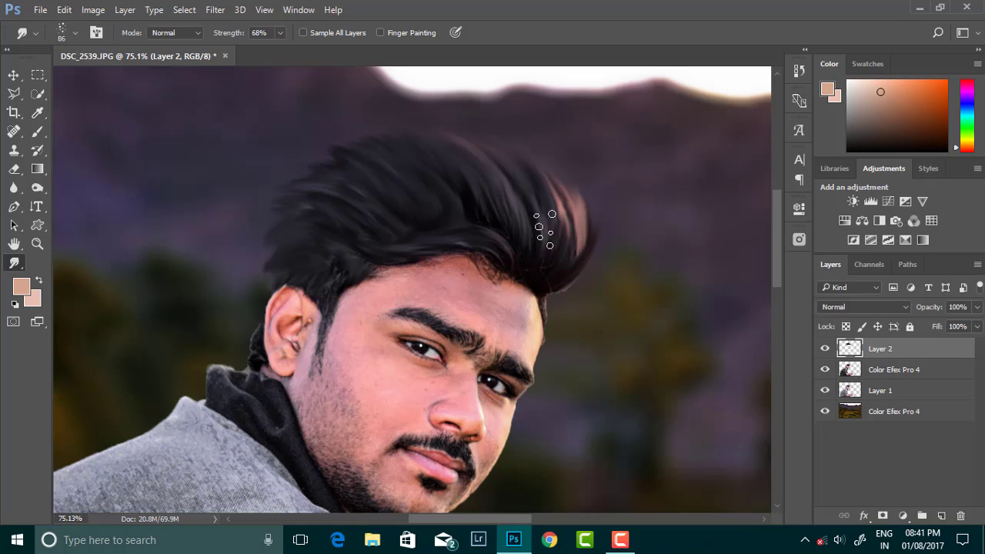
right_click(570, 218)
drag(679, 252, 663, 253)
key(Return)
Sweep crown strands up and left, switch to a smaller 45 px brush, and fit the image to view
mouse_move(559, 277)
mouse_down()
mouse_move(562, 254)
mouse_move(521, 226)
mouse_move(503, 245)
mouse_move(451, 159)
mouse_up()
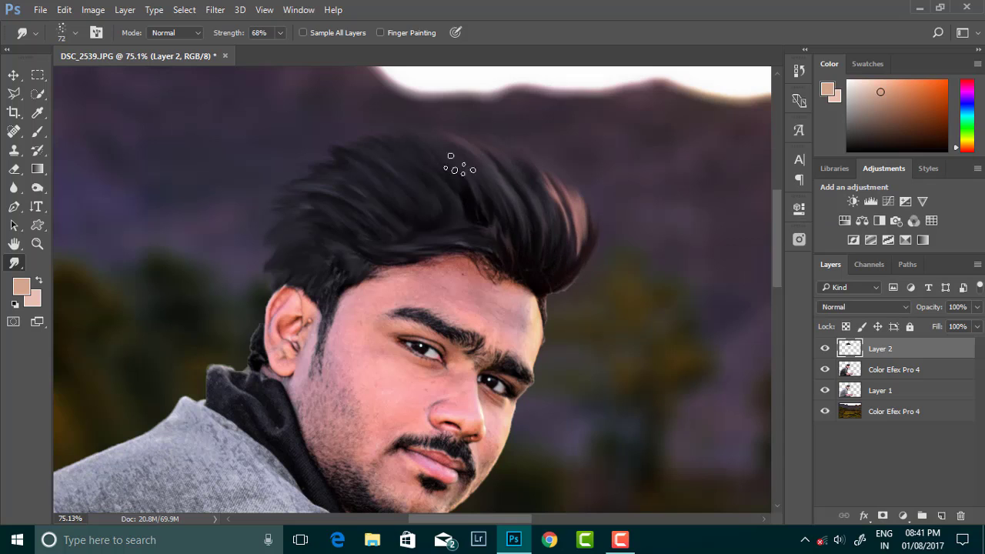
mouse_move(484, 238)
mouse_down()
mouse_move(435, 148)
mouse_move(480, 162)
mouse_up()
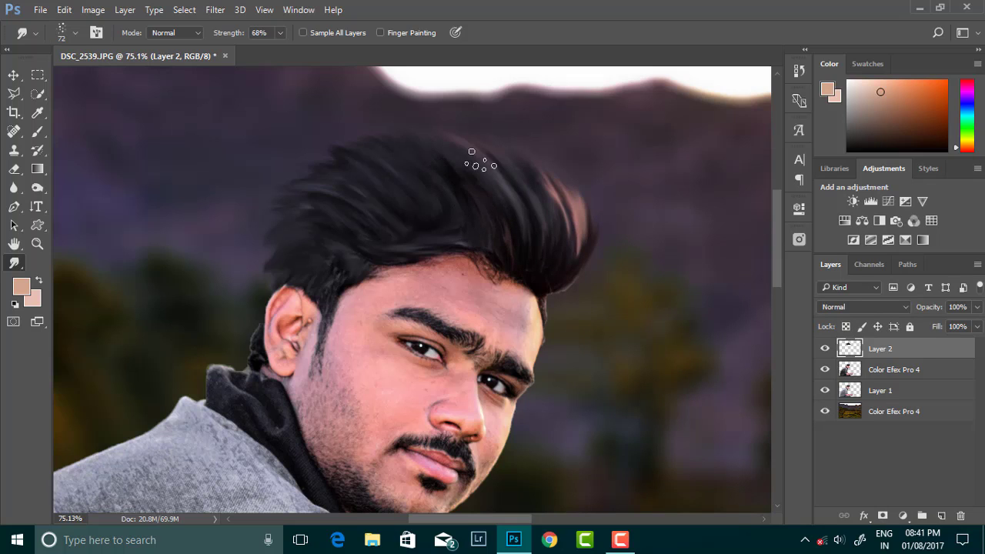
drag(457, 218, 363, 168)
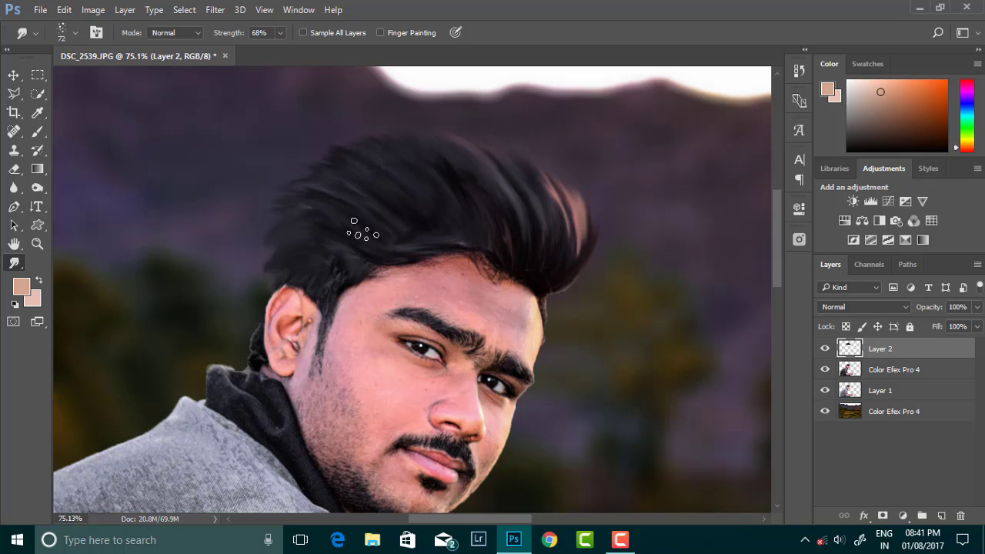
scroll(384, 173, down, 5)
scroll(384, 174, up, 4)
right_click(386, 182)
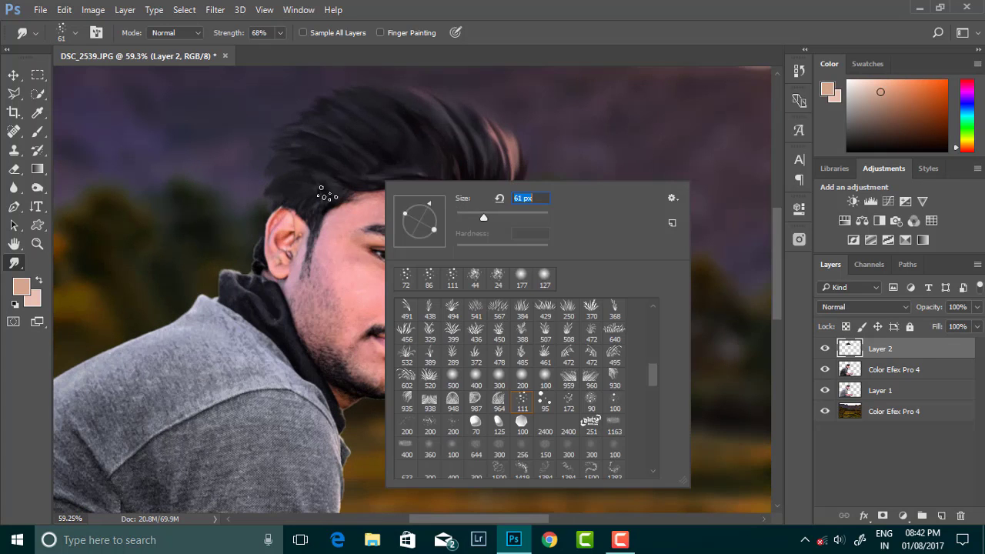
click(320, 192)
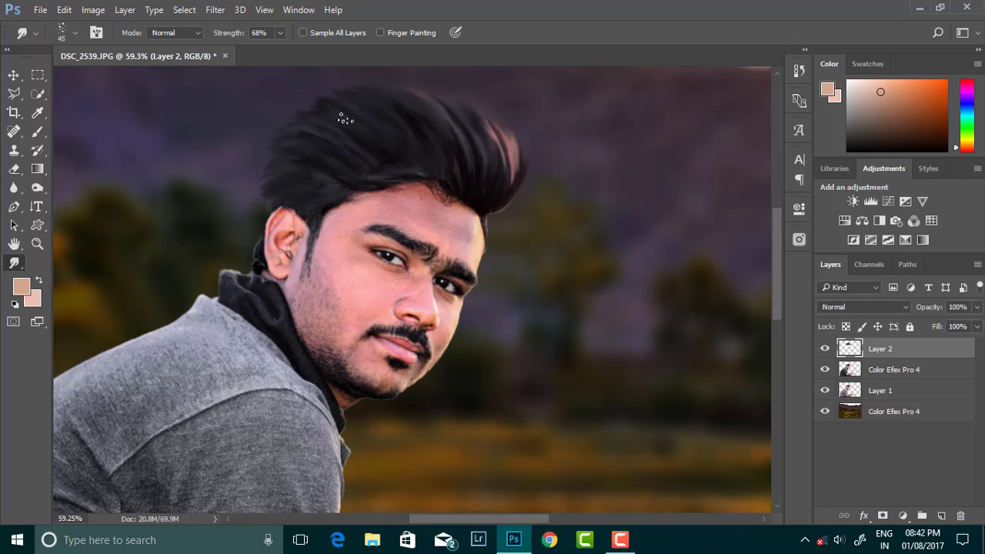
scroll(324, 101, down, 3)
scroll(393, 117, up, 4)
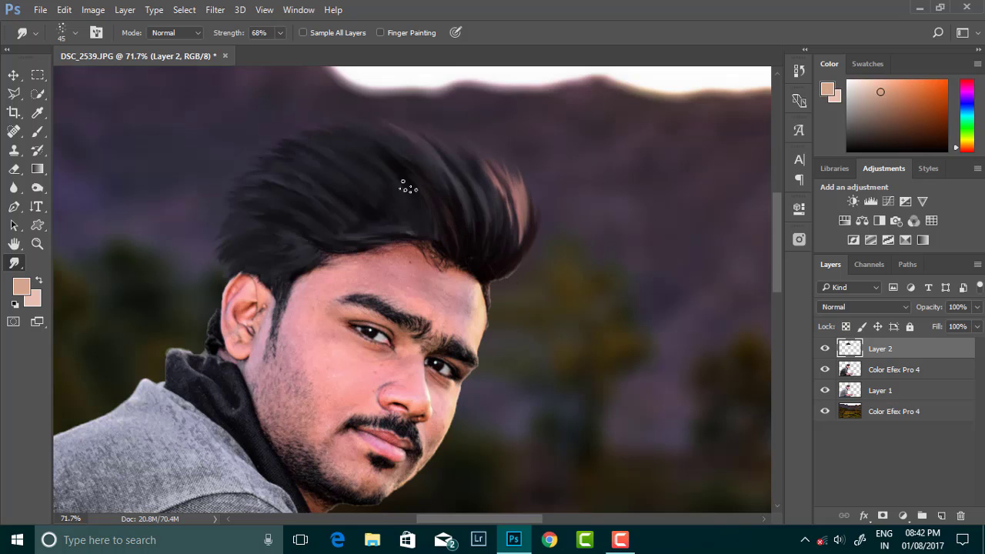
scroll(408, 187, down, 4)
scroll(403, 169, up, 3)
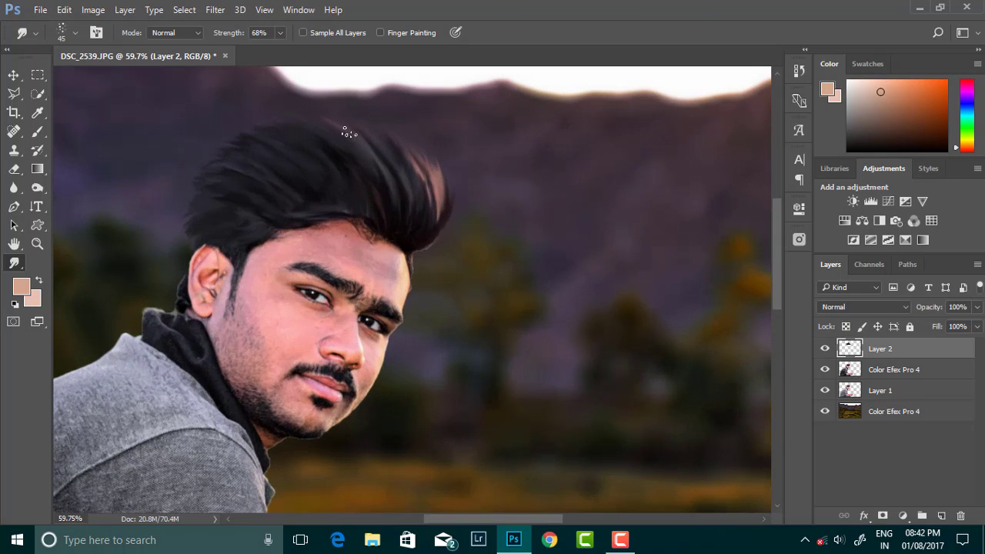
key(ctrl+0)
Apply Camera Raw to the hair: Clarity +27, Highlights +15, Whites +13, Shadows +2
click(215, 10)
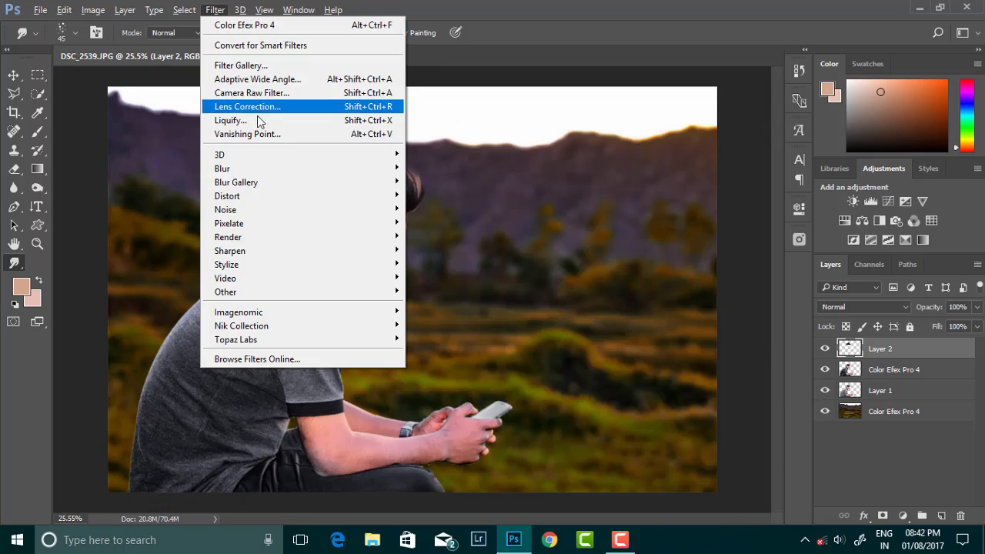
click(250, 87)
drag(815, 444, 838, 443)
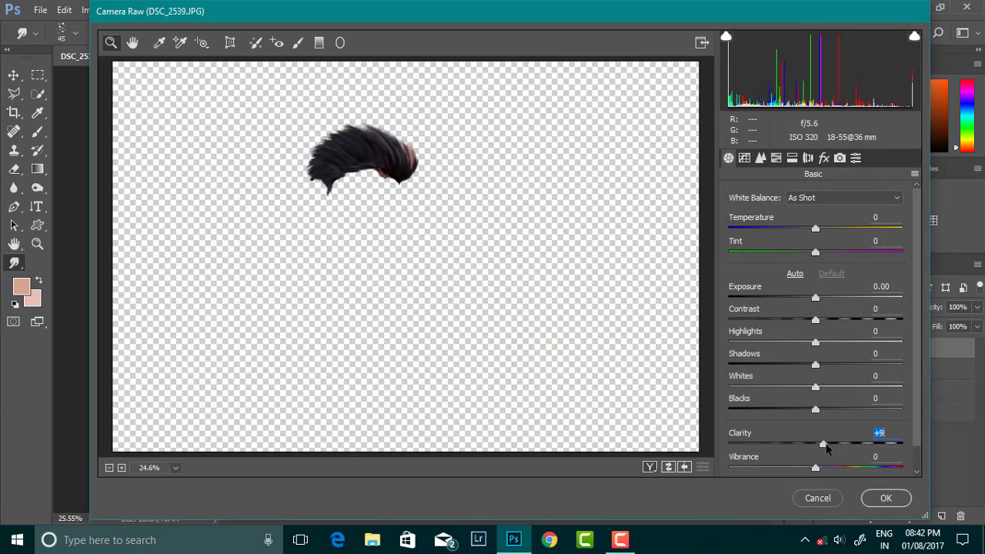
mouse_move(815, 364)
mouse_down()
mouse_move(830, 366)
mouse_move(816, 366)
mouse_up()
mouse_move(816, 409)
mouse_down()
mouse_move(802, 409)
mouse_move(825, 386)
mouse_up()
double_click(802, 409)
drag(816, 341, 819, 342)
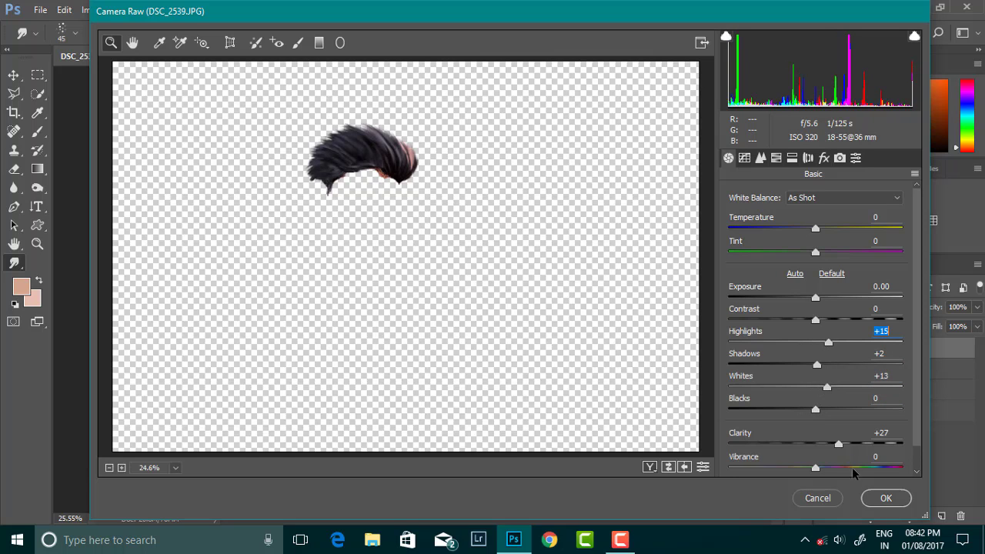
click(885, 497)
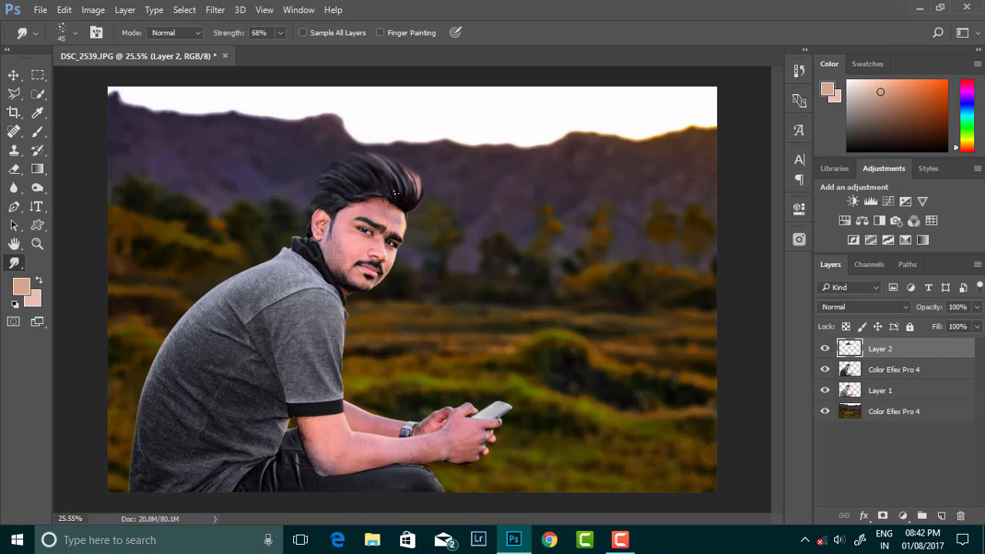
Zoom into the hair and ear and smudge the strands further at 78% strength
drag(324, 192, 392, 200)
right_click(396, 191)
click(392, 176)
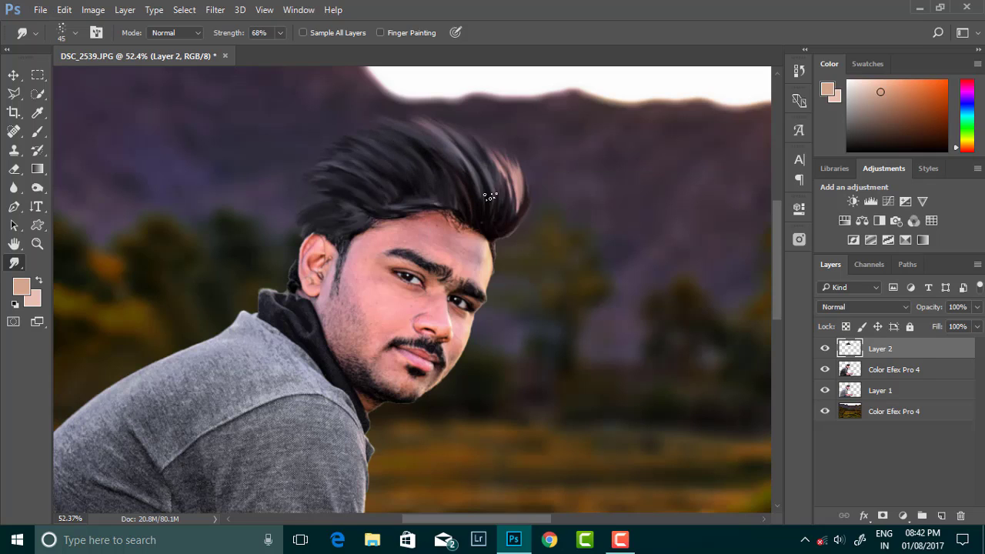
right_click(369, 179)
drag(280, 33, 287, 49)
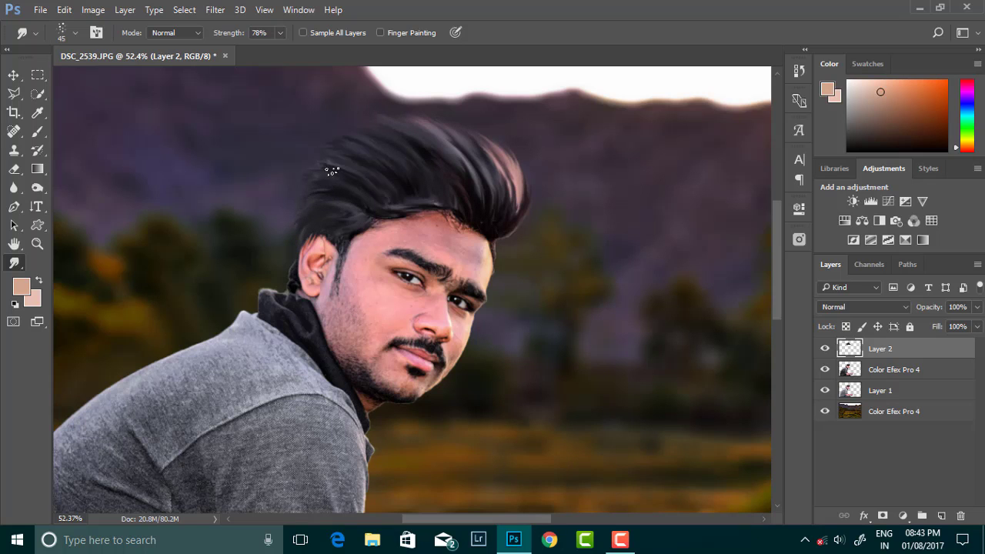
scroll(368, 185, down, 3)
scroll(380, 185, up, 2)
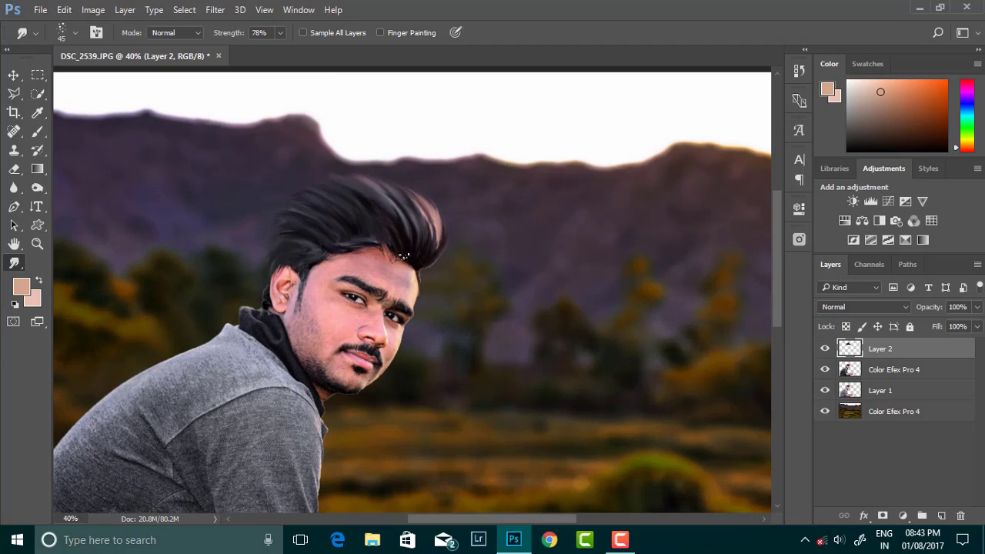
scroll(405, 252, down, 3)
scroll(406, 252, up, 1)
Open the Camera Raw Filter's HSL settings on the bottom Color Efex Pro 4 layer
click(892, 411)
click(214, 10)
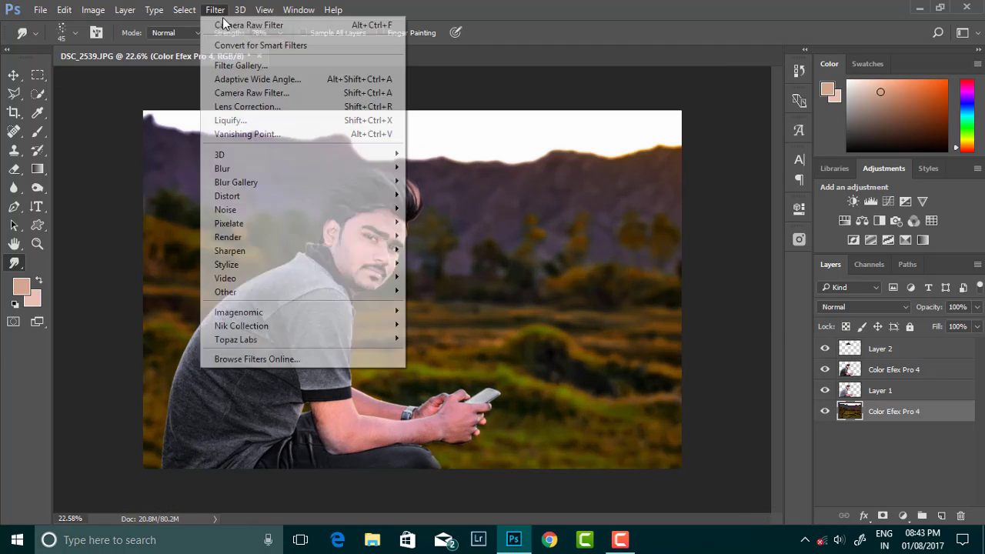
click(251, 93)
click(823, 157)
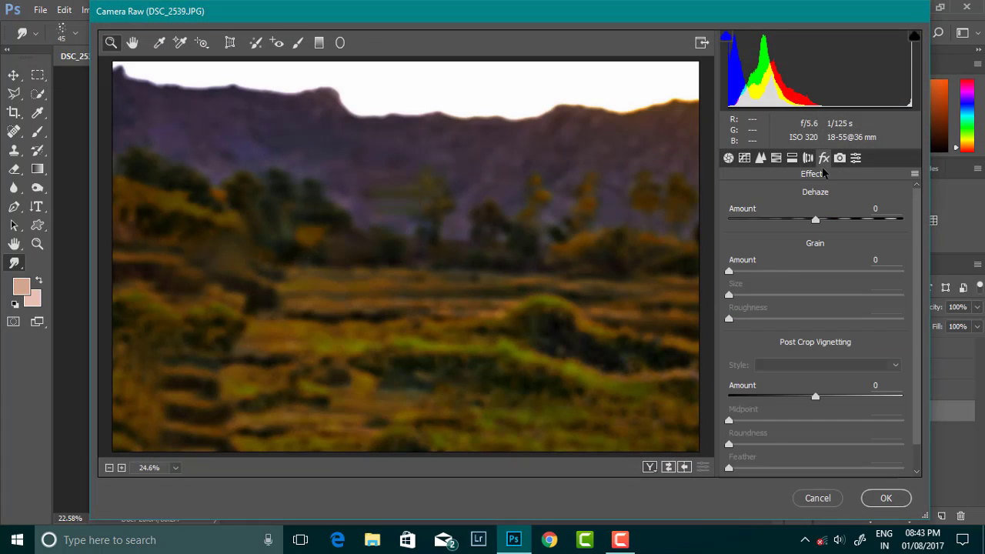
click(777, 158)
Desaturate the yellows, aquas, blues, purples, magentas and greens, keeping the oranges
drag(819, 414, 731, 413)
drag(820, 389, 720, 389)
drag(819, 365, 727, 365)
drag(819, 342, 743, 342)
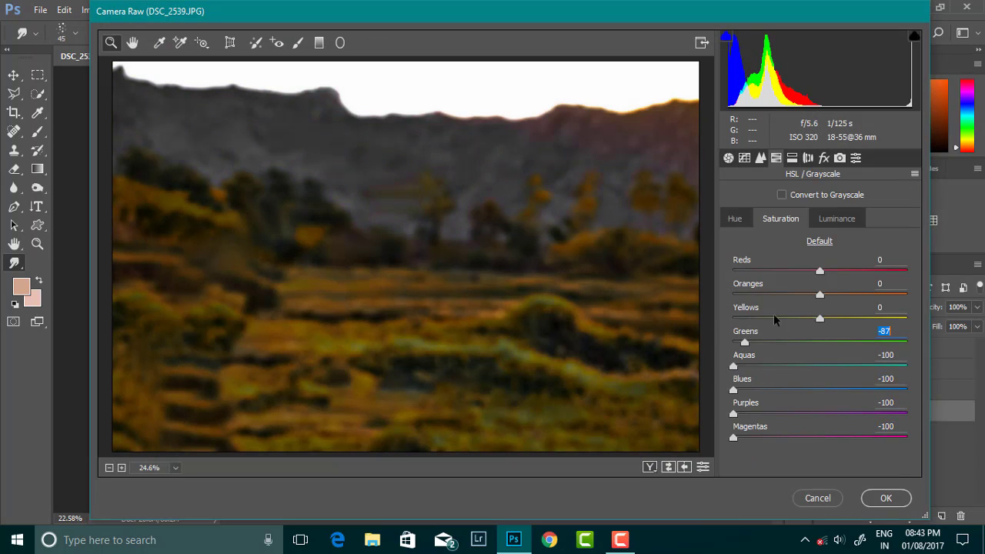
drag(819, 317, 727, 318)
drag(820, 294, 758, 294)
mouse_move(819, 271)
mouse_down()
mouse_move(731, 271)
mouse_move(853, 294)
mouse_move(820, 293)
mouse_up()
mouse_move(733, 318)
mouse_down()
mouse_move(845, 320)
mouse_move(732, 318)
mouse_up()
Shift the Yellows hue to -65, brighten yellow luminance and apply the grade
click(734, 218)
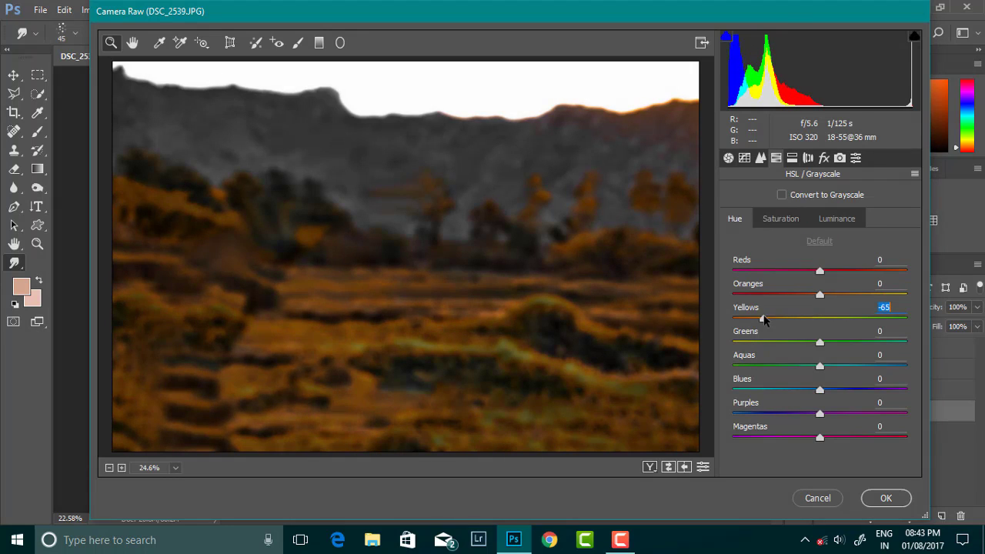
click(836, 219)
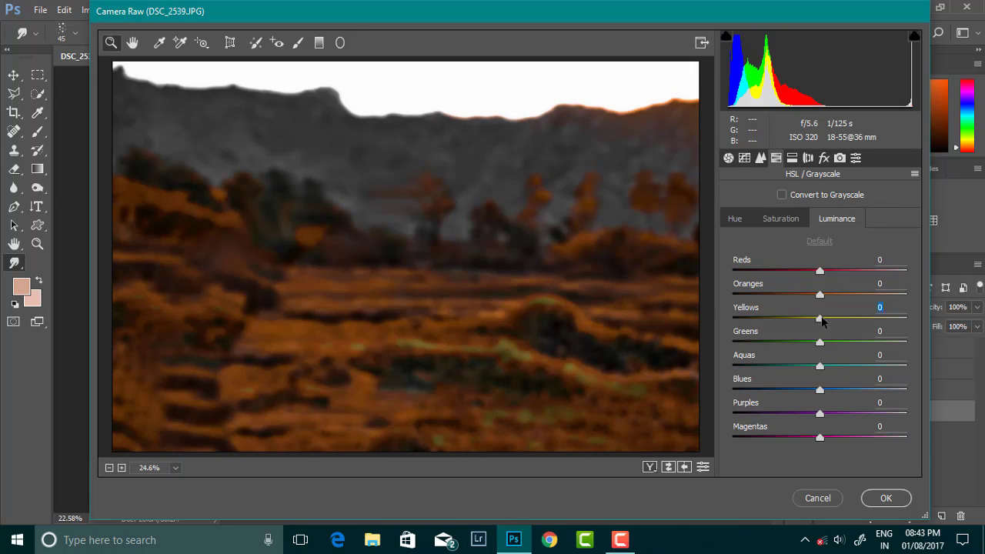
mouse_move(819, 317)
mouse_down()
mouse_move(857, 317)
mouse_move(841, 318)
mouse_up()
click(885, 497)
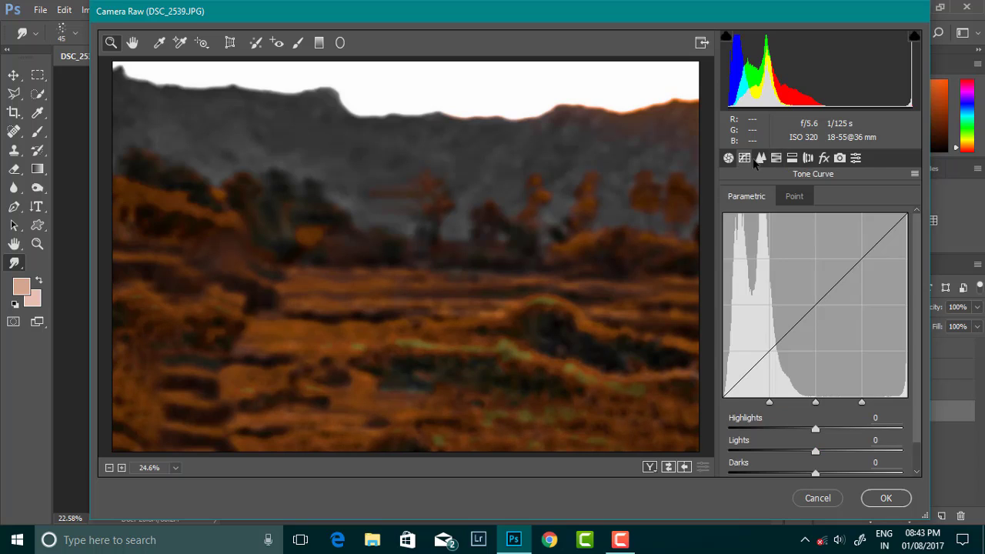
Select the hair layer, Layer 2, in the Layers panel
scroll(515, 326, up, 2)
scroll(462, 293, down, 3)
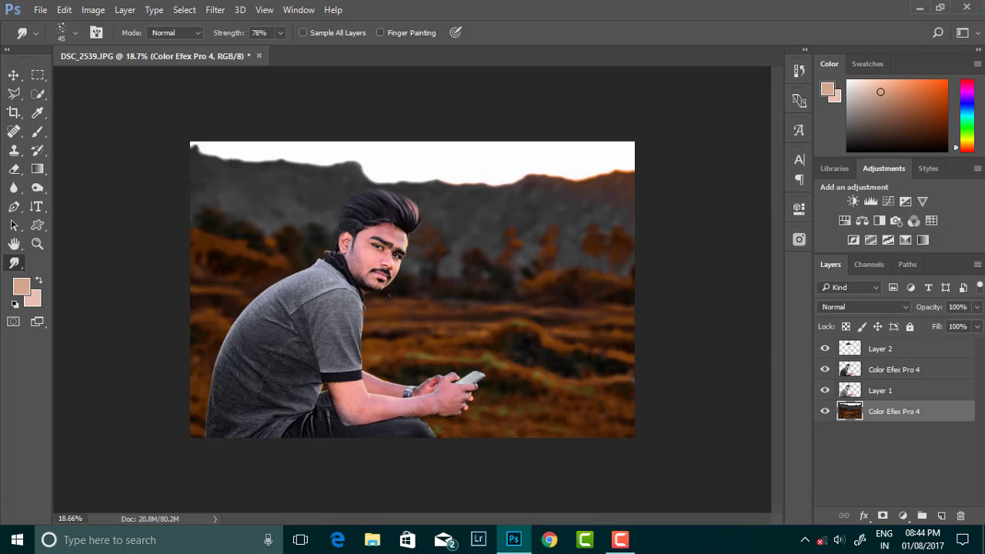
scroll(415, 246, up, 1)
scroll(370, 210, up, 1)
scroll(370, 210, up, 1)
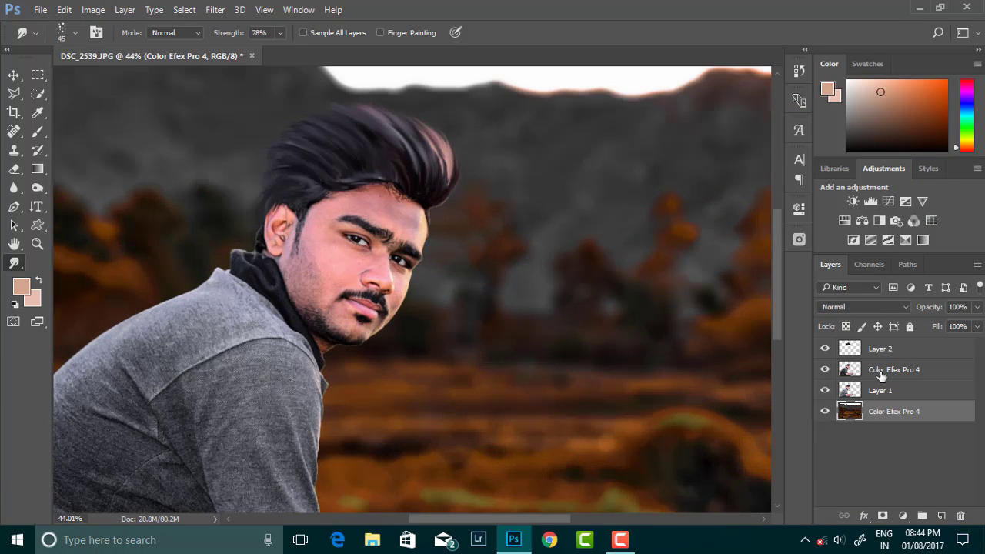
click(879, 349)
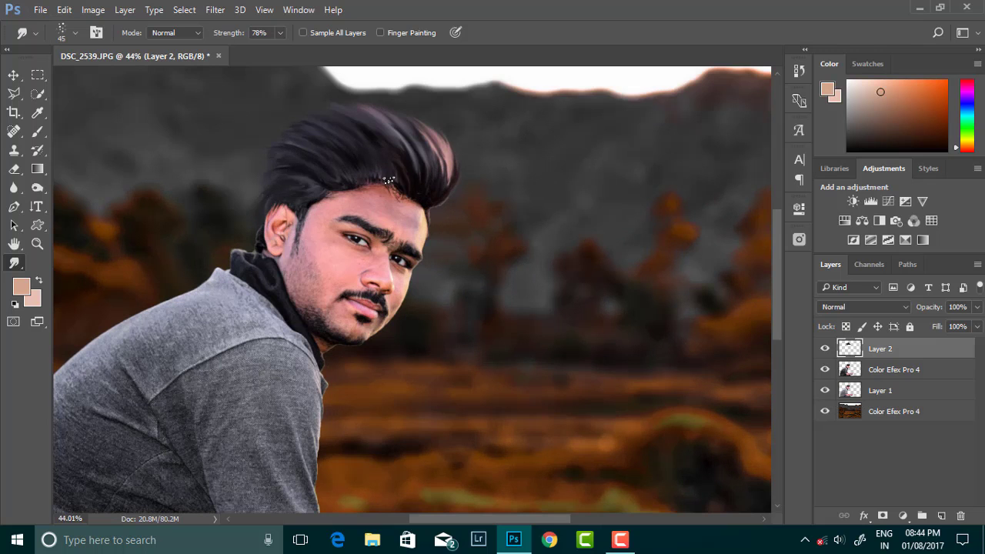
scroll(406, 212, down, 2)
Merge the person and hair layers into one Layer 2 and clear the selection
scroll(338, 204, up, 1)
key(w)
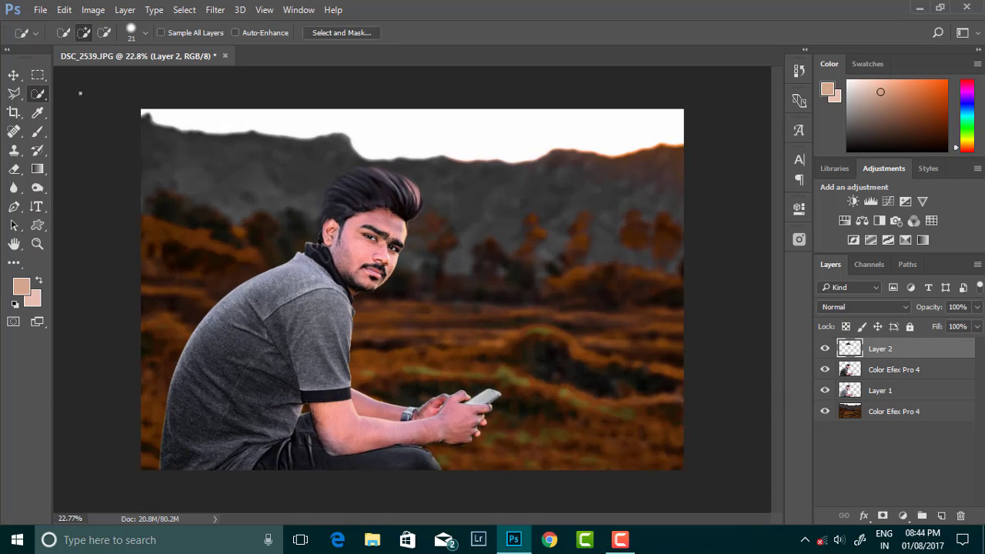
key(ctrl+alt+z)
key(ctrl+alt+z)
key(ctrl+alt+z)
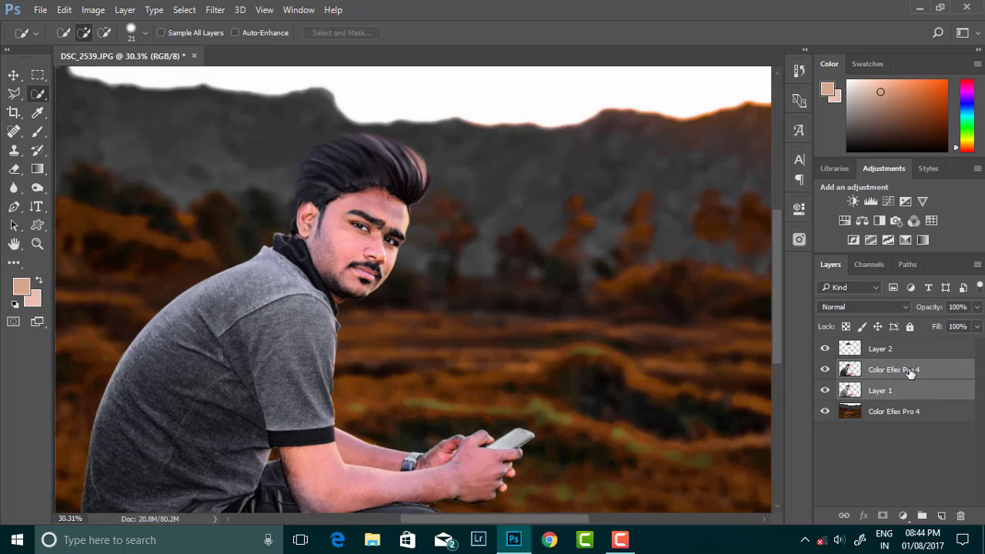
key(ctrl+alt+z)
key(ctrl+alt+z)
key(ctrl+alt+z)
scroll(457, 298, down, 2)
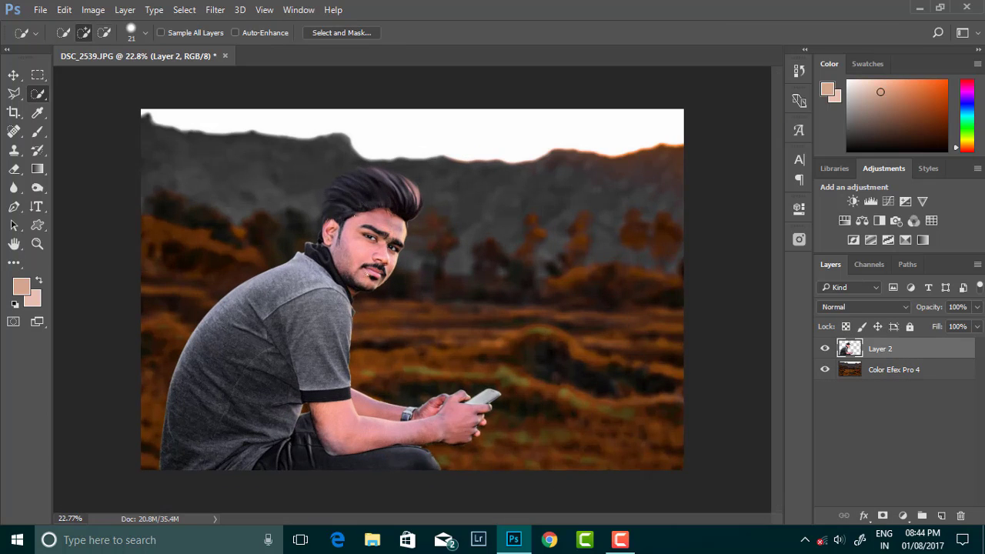
scroll(457, 298, up, 1)
Add a Selective Color adjustment clipped to Layer 2, with the reds' Black at 0
click(902, 516)
click(840, 510)
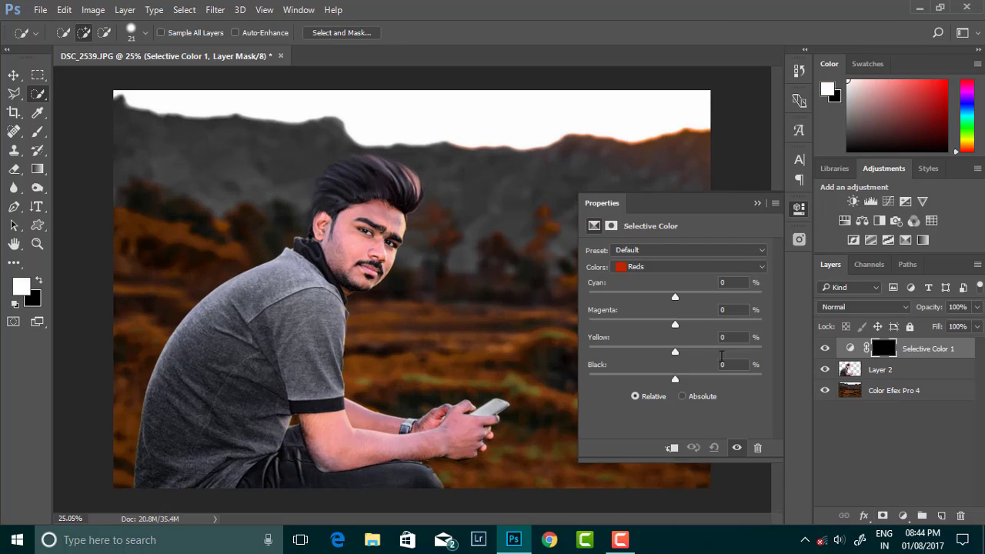
click(674, 449)
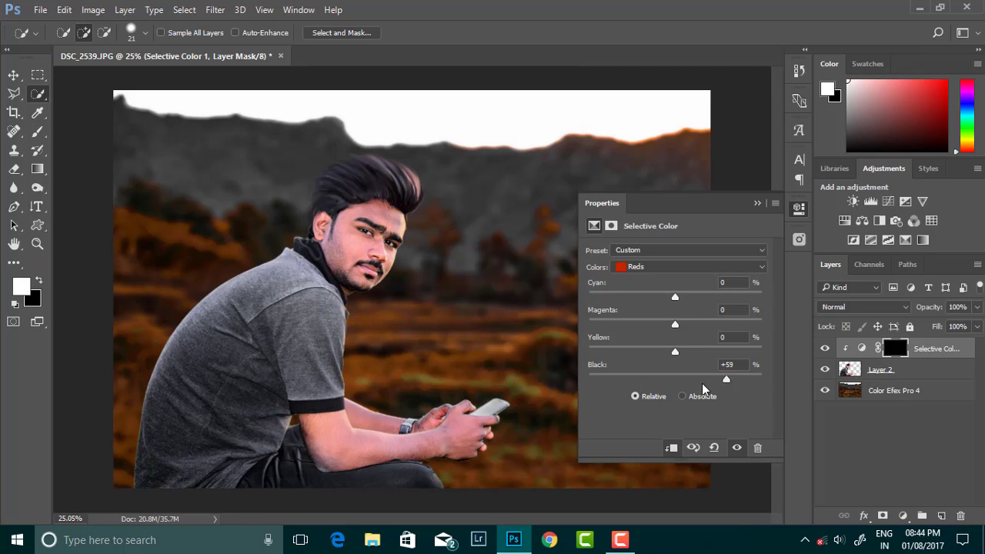
double_click(736, 364)
text(0)
click(670, 448)
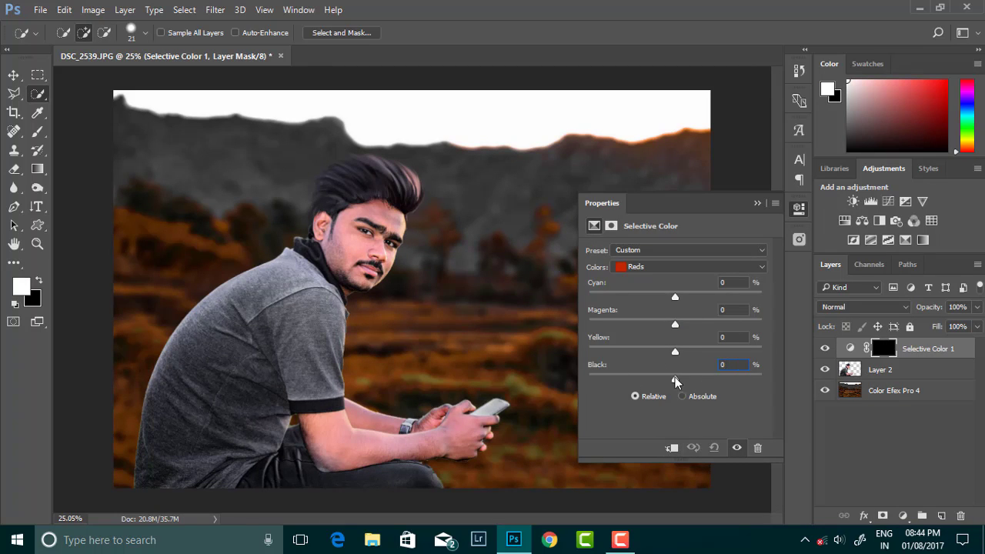
Delete the Selective Color 1 layer mask and confirm the prompt
click(757, 203)
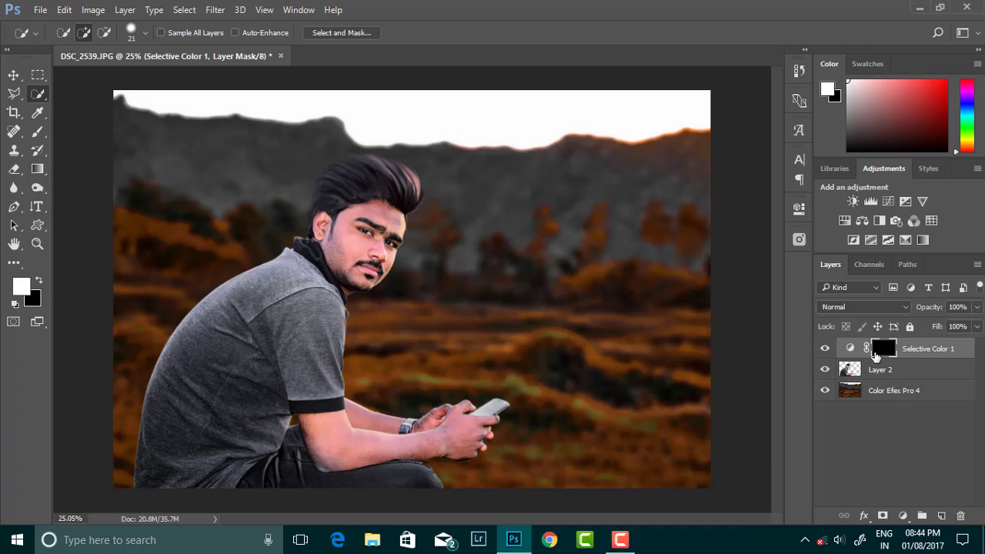
drag(883, 349, 960, 515)
key(Return)
Delete the Selective Color 1 layer and brighten Layer 2's midtones with Levels
click(960, 515)
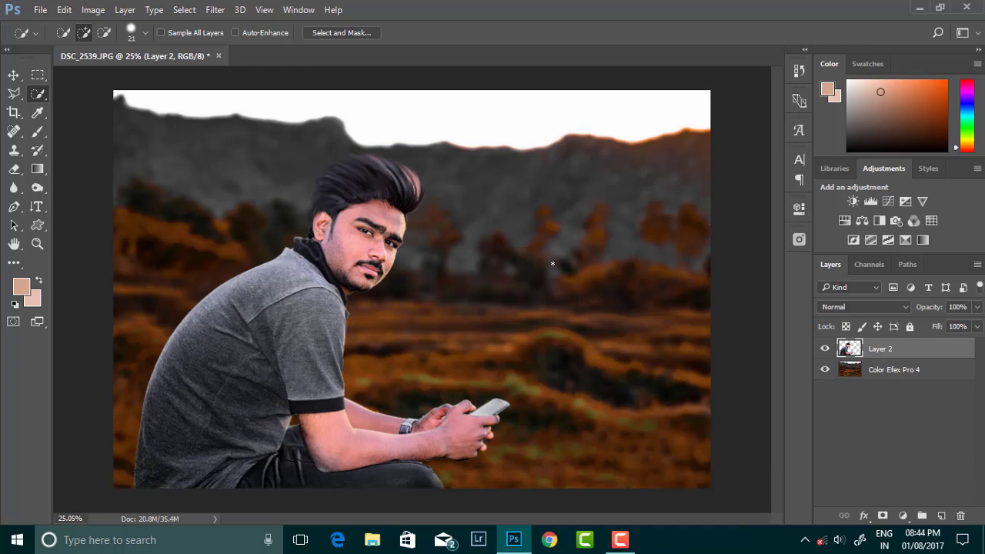
right_click(38, 93)
click(93, 9)
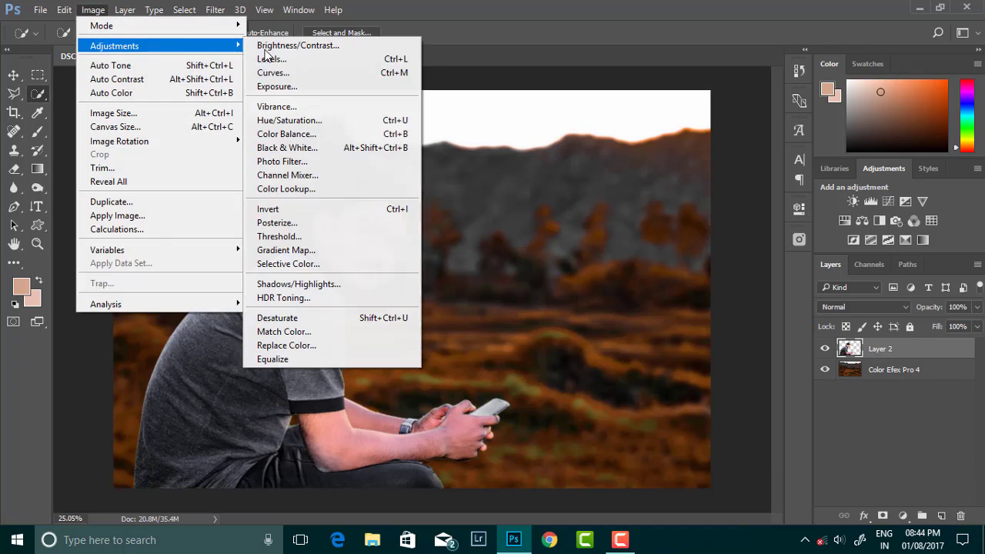
click(296, 59)
drag(745, 320, 727, 324)
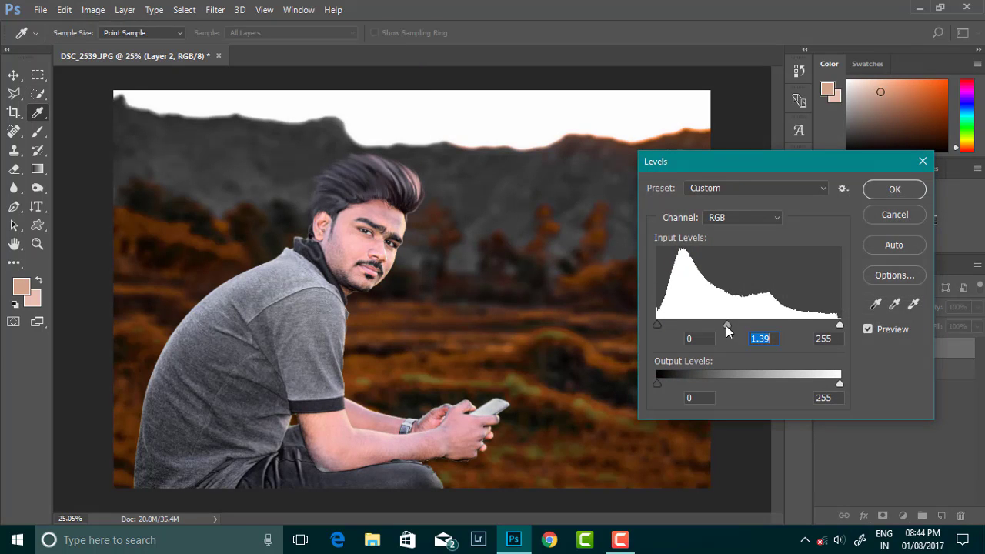
click(894, 189)
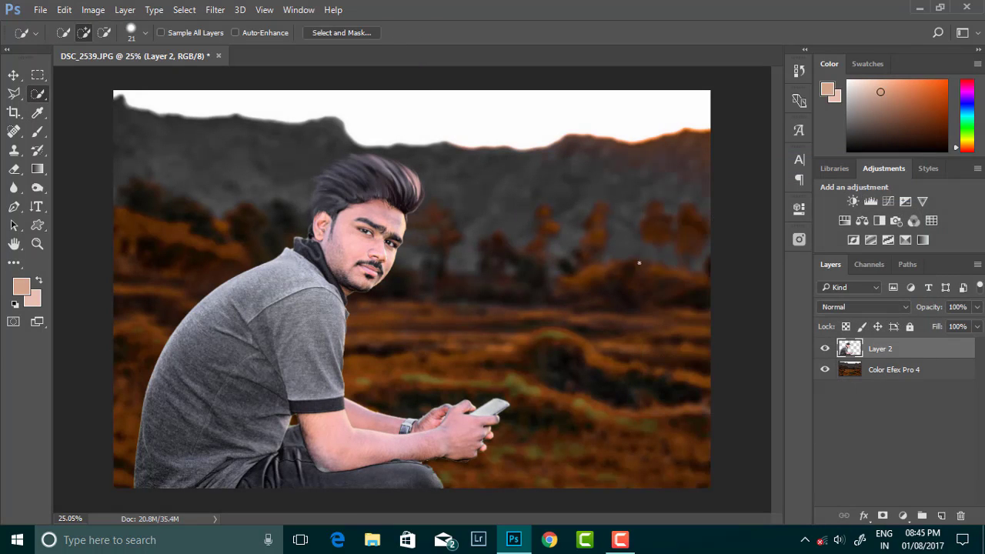
Duplicate Layer 2 and brighten the copy's midtones to about 1.42 with Levels
drag(885, 349, 941, 516)
click(93, 9)
mouse_move(115, 45)
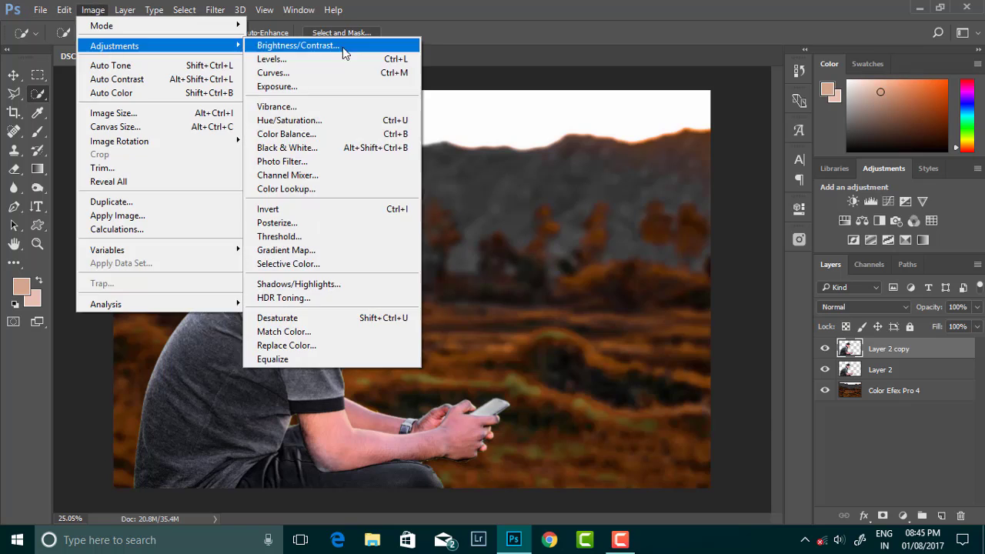
click(344, 60)
drag(746, 322, 726, 326)
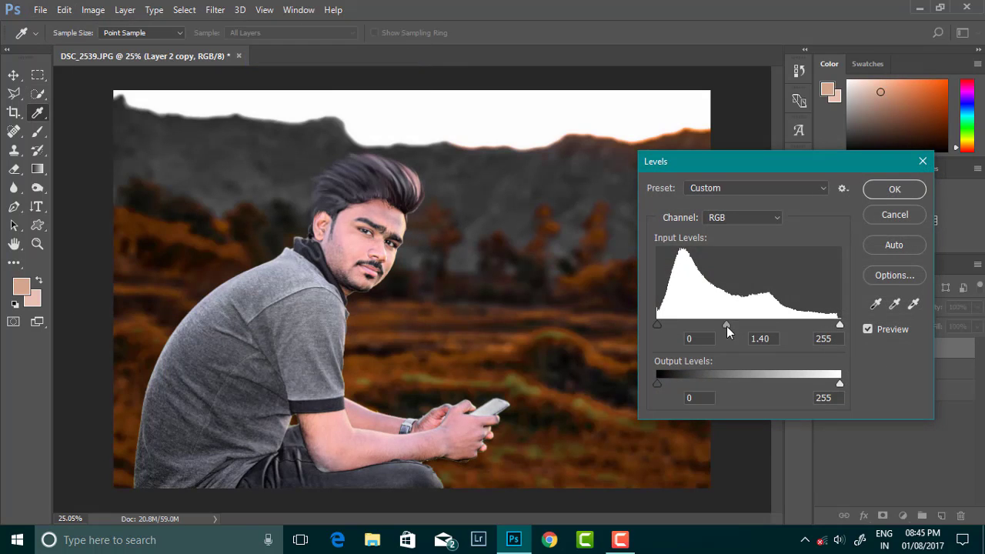
click(894, 189)
Smooth the copy's skin with Portraiture and give it a black hide-all mask
click(214, 9)
click(434, 315)
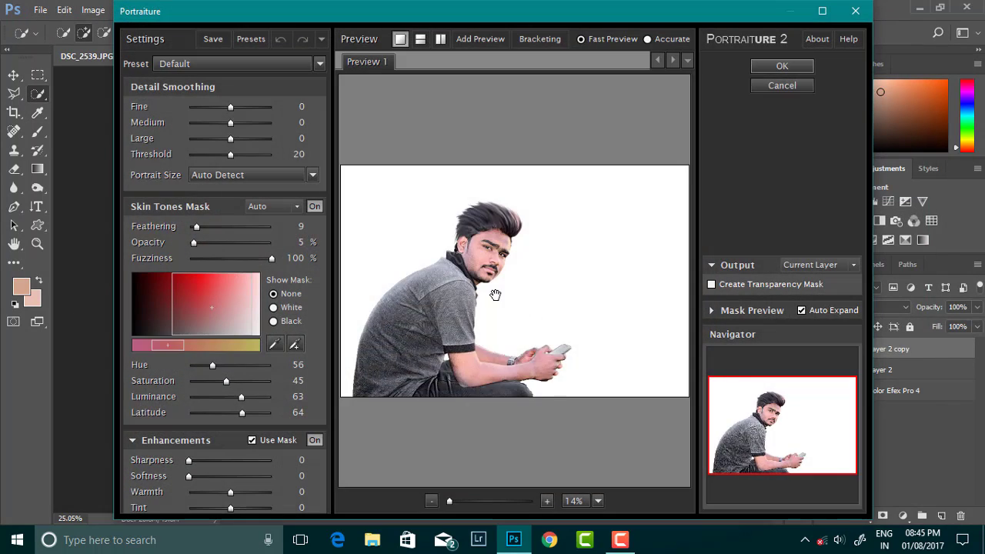
scroll(495, 294, up, 3)
mouse_move(230, 106)
mouse_down()
mouse_move(239, 107)
mouse_move(241, 138)
mouse_up()
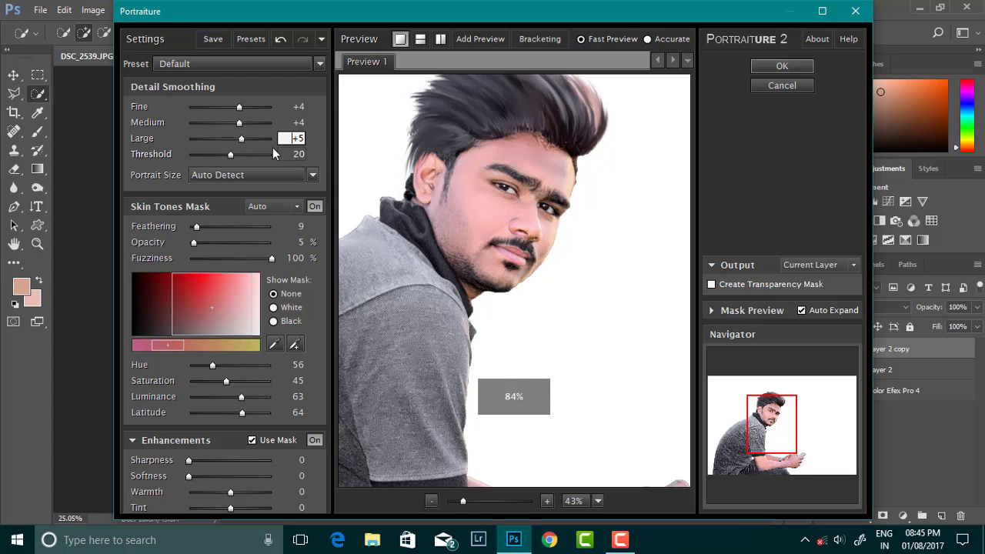
click(797, 67)
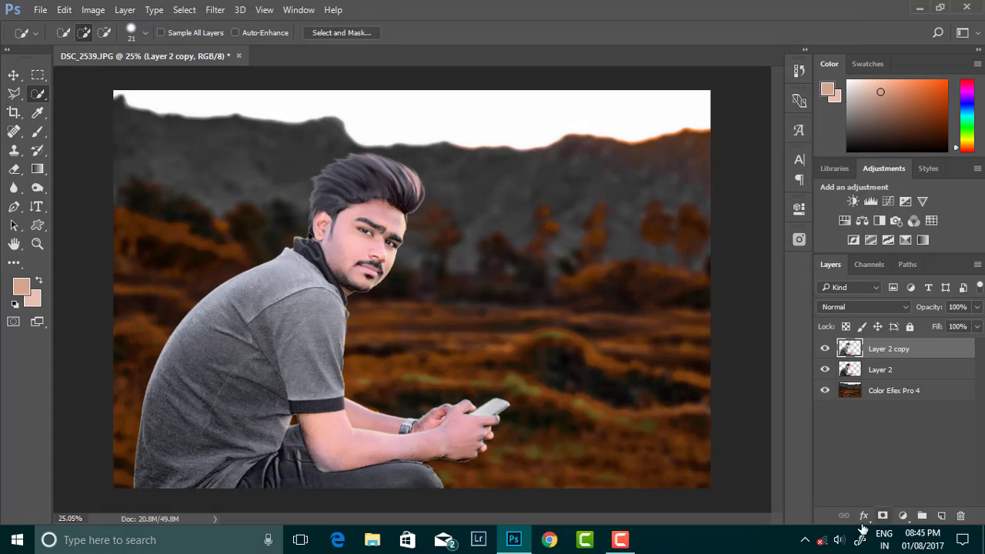
alt+click(883, 516)
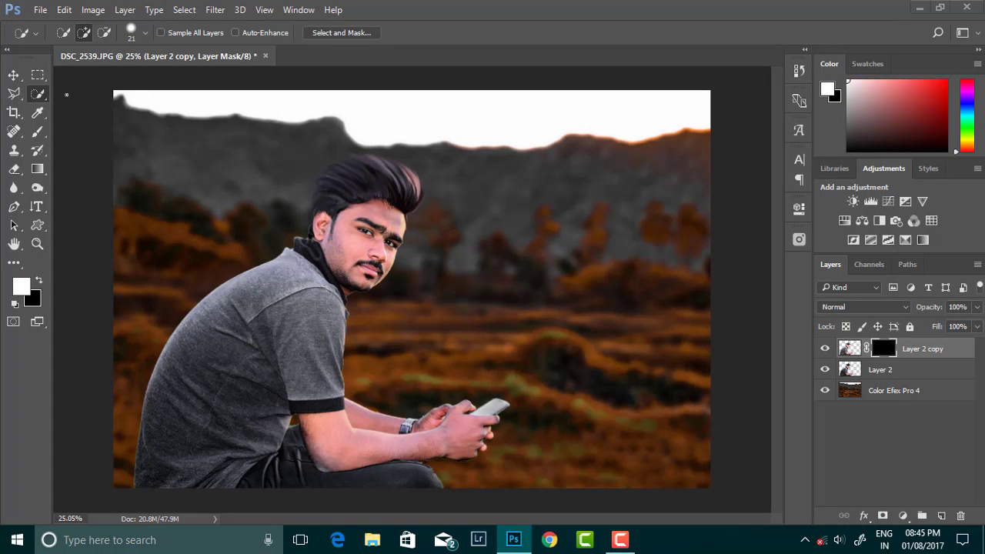
Switch to the Brush tool at a size of about 70 px
right_click(37, 131)
click(146, 130)
scroll(369, 231, up, 3)
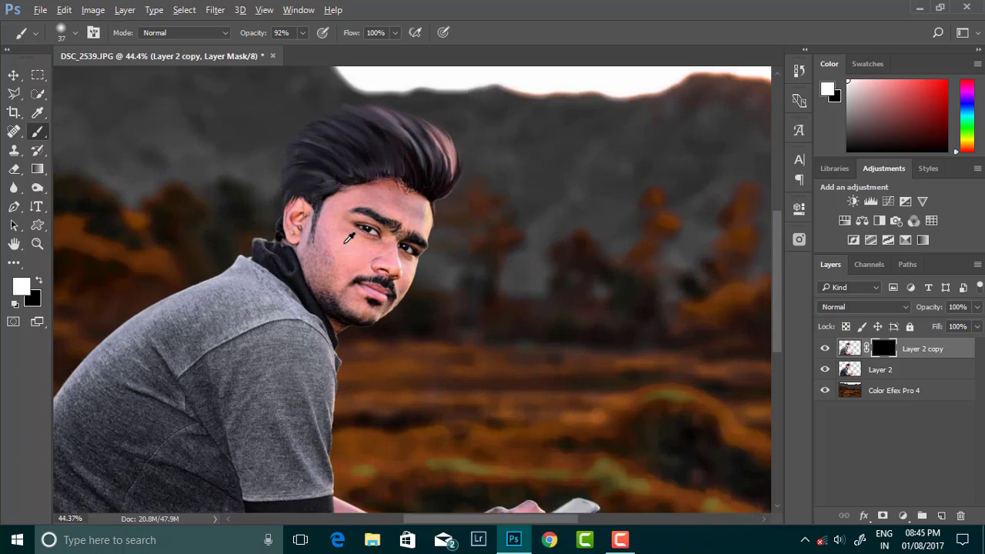
scroll(367, 200, up, 1)
right_click(379, 203)
drag(439, 239, 483, 240)
key(Return)
Paint white on the mask over forehead, cheek, ear, neck and forearm
mouse_move(330, 204)
mouse_down()
mouse_move(438, 187)
mouse_move(401, 161)
mouse_up()
mouse_move(341, 199)
mouse_down()
mouse_move(391, 226)
mouse_move(330, 220)
mouse_move(348, 247)
mouse_move(374, 236)
mouse_move(417, 253)
mouse_move(382, 296)
mouse_move(348, 283)
mouse_up()
drag(288, 210, 331, 319)
scroll(350, 255, down, 3)
scroll(390, 264, up, 2)
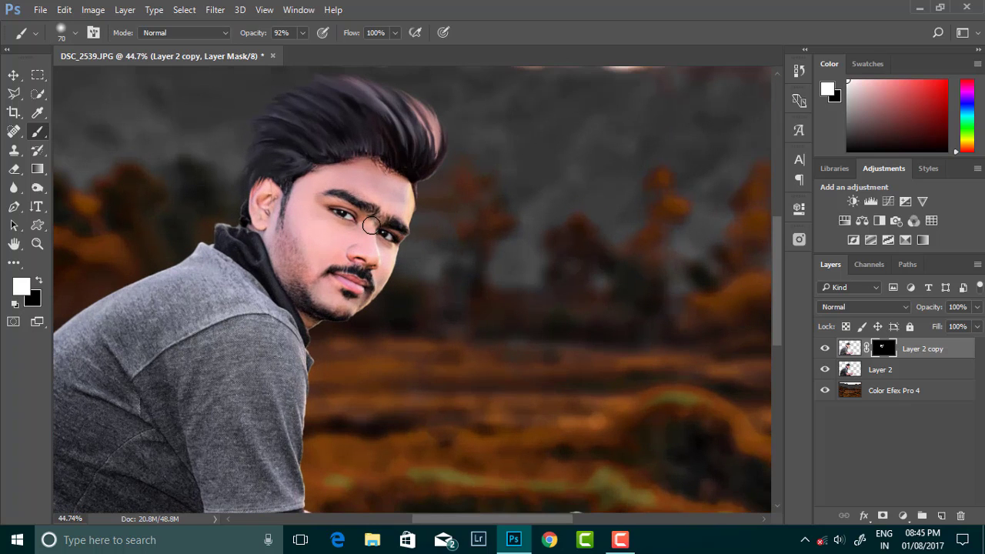
scroll(407, 231, down, 1)
scroll(407, 230, down, 2)
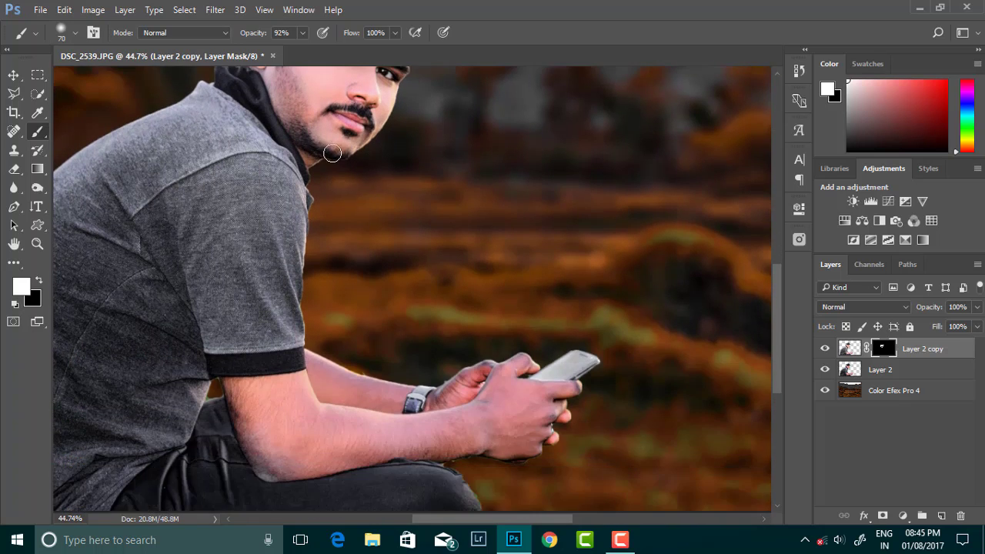
scroll(304, 132, up, 1)
scroll(269, 230, down, 3)
mouse_move(241, 334)
mouse_down()
mouse_move(285, 389)
mouse_move(249, 313)
mouse_move(246, 321)
mouse_move(310, 348)
mouse_move(437, 347)
mouse_move(411, 362)
mouse_move(415, 369)
mouse_move(483, 364)
mouse_move(531, 323)
mouse_move(495, 303)
mouse_move(499, 331)
mouse_move(569, 308)
mouse_move(367, 327)
mouse_move(364, 308)
mouse_move(455, 308)
mouse_up()
scroll(454, 308, down, 3)
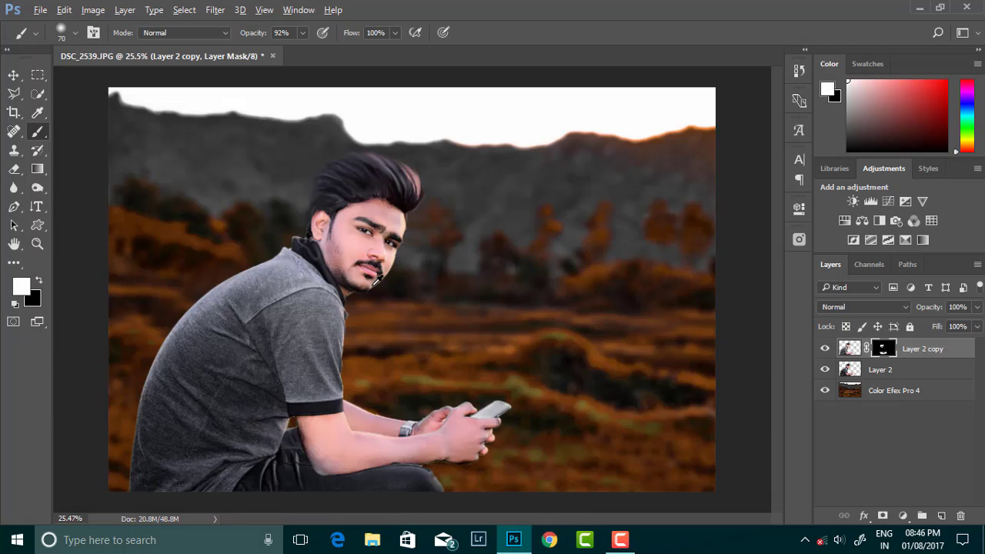
scroll(338, 223, up, 2)
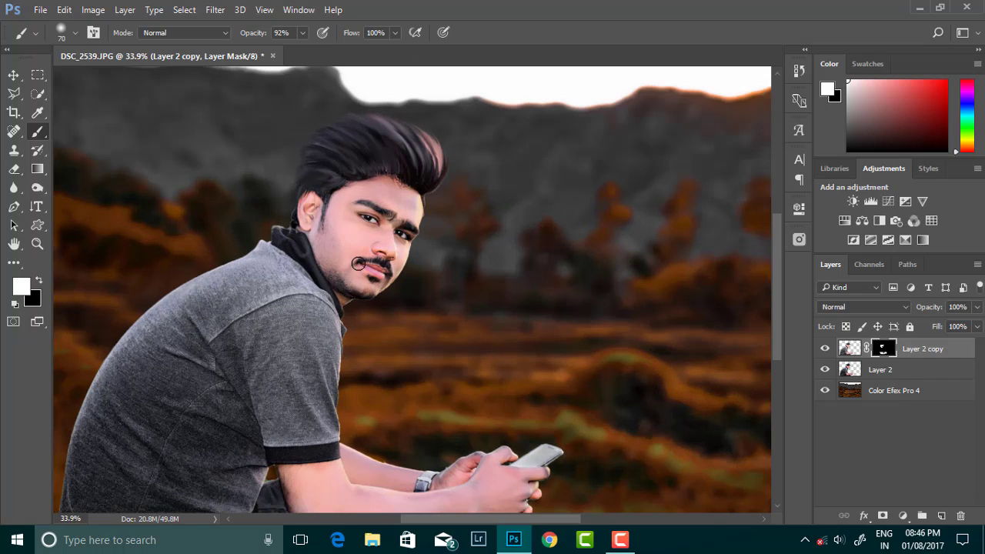
scroll(370, 213, up, 2)
Set the brush to 21% opacity, black, size 37, and the copy's opacity to 76%
drag(308, 32, 258, 49)
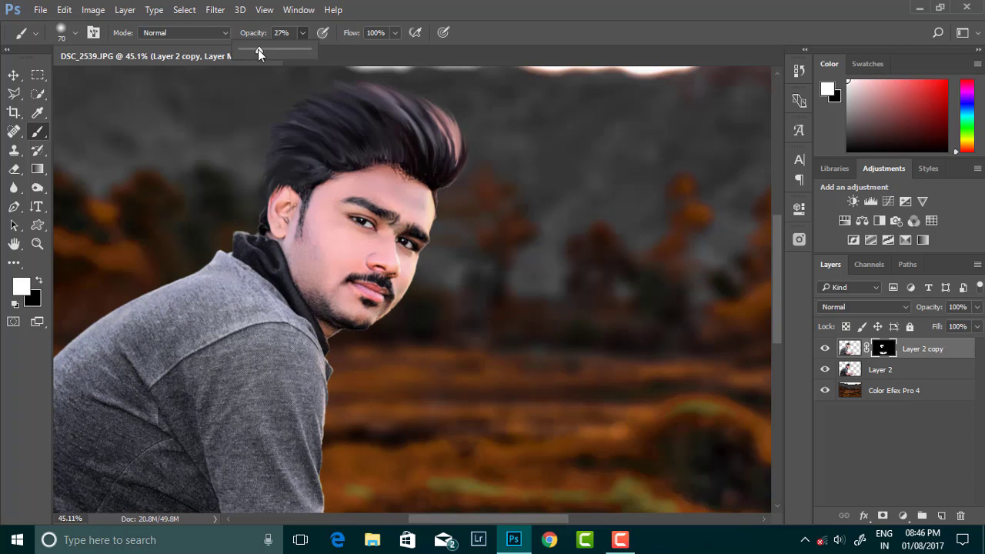
scroll(405, 256, up, 1)
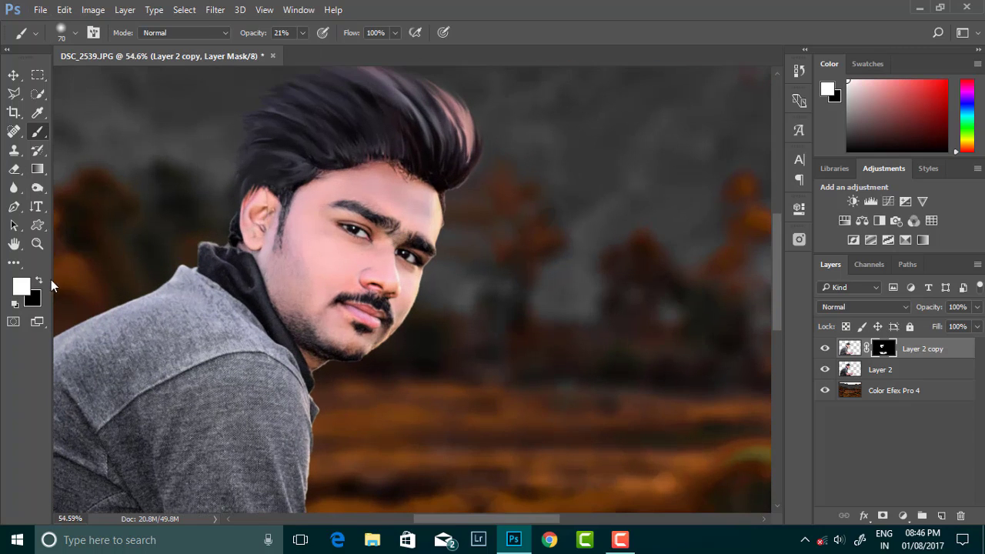
key(x)
right_click(379, 217)
key(Return)
scroll(441, 251, down, 3)
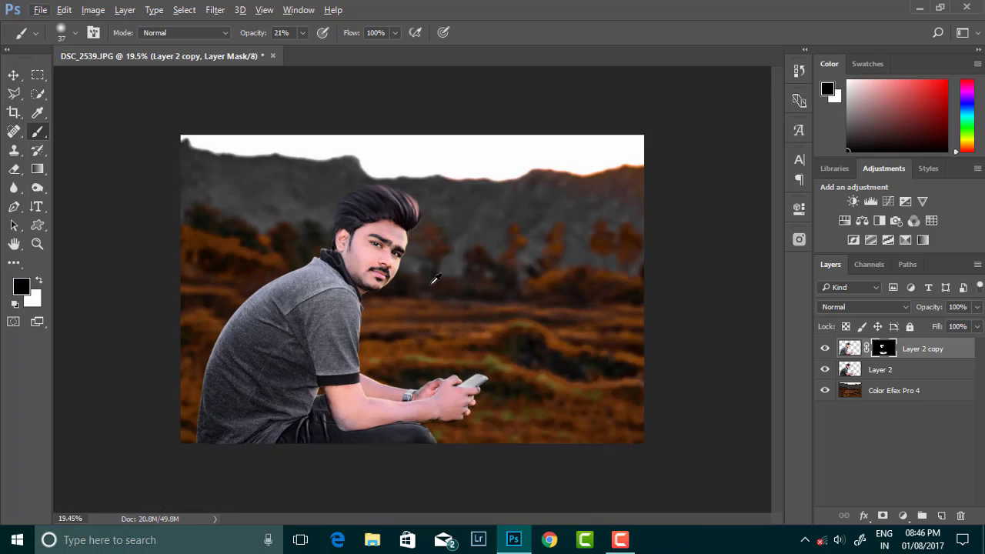
scroll(415, 246, up, 1)
scroll(356, 201, up, 2)
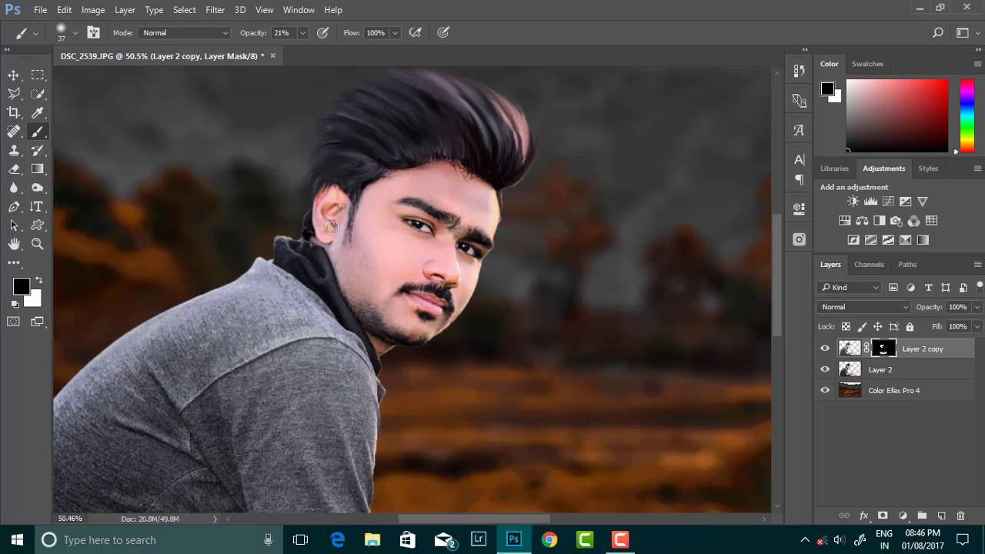
scroll(352, 223, down, 3)
click(974, 307)
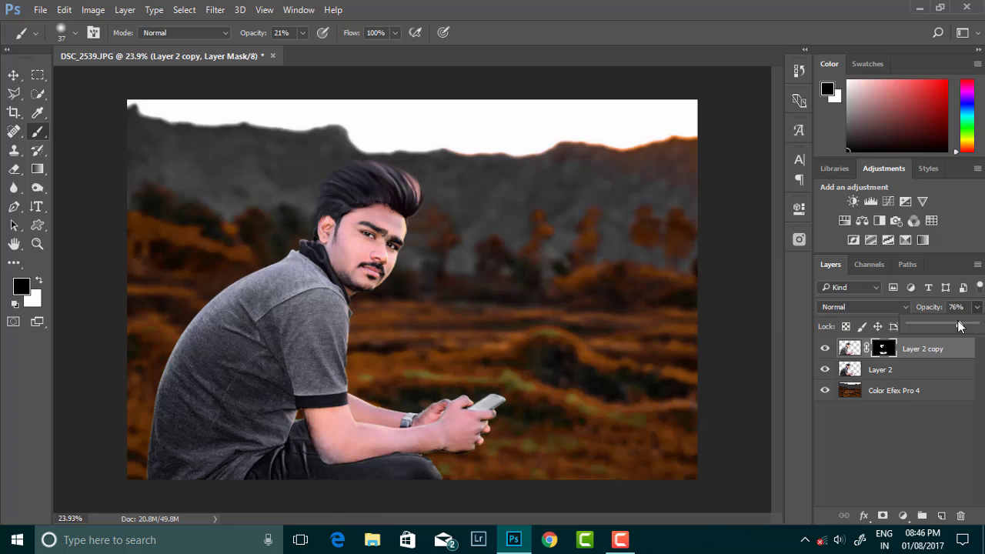
Launch Color Efex Pro 4 on the bottom Color Efex Pro 4 layer
right_click(954, 372)
click(692, 503)
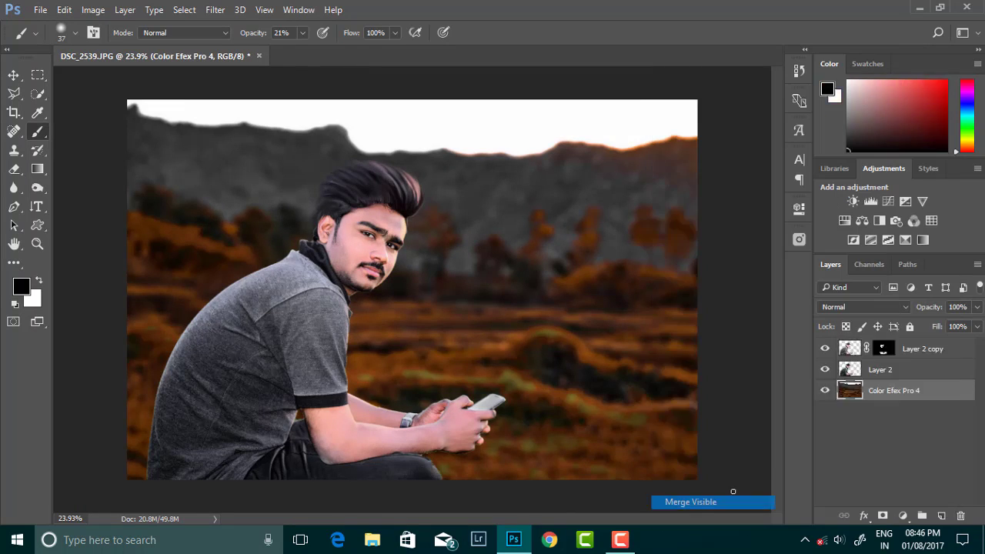
click(214, 9)
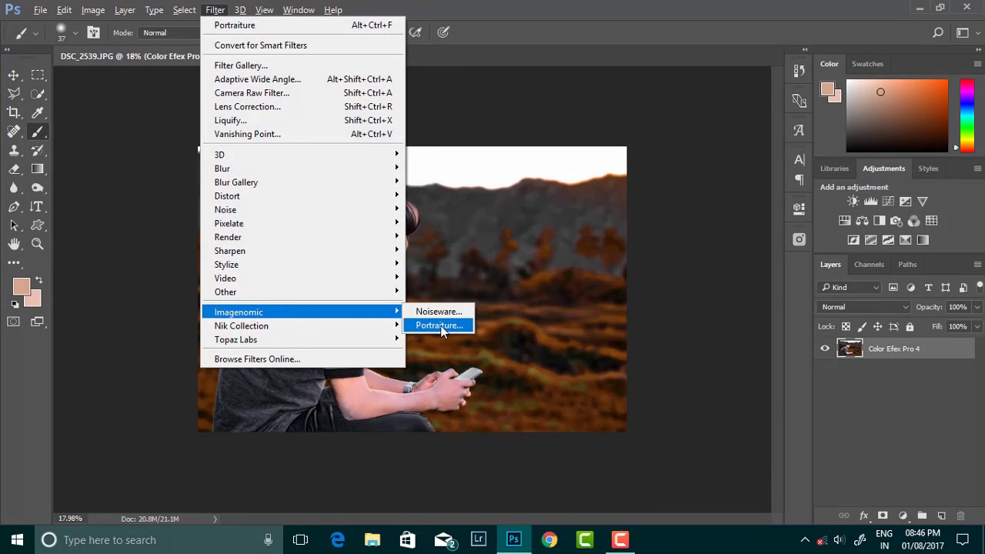
mouse_move(241, 326)
click(438, 339)
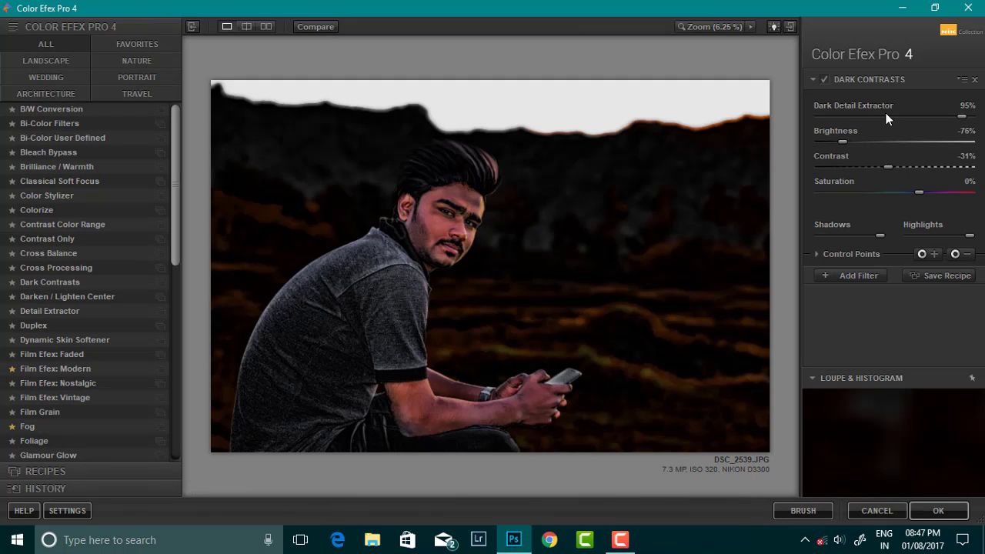
Set Dark Contrasts brightness to -43% and add control points on face, arms and hair
click(889, 141)
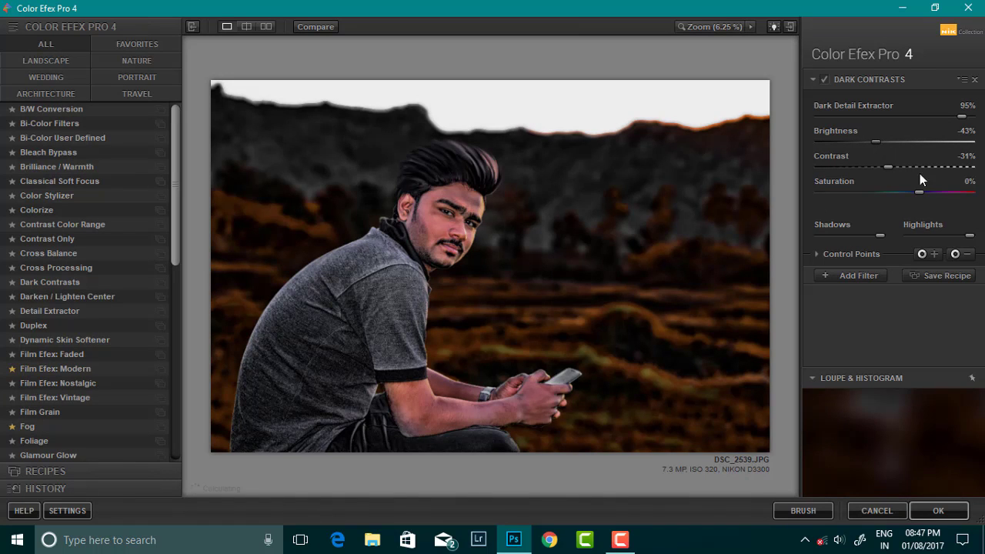
click(442, 227)
click(471, 212)
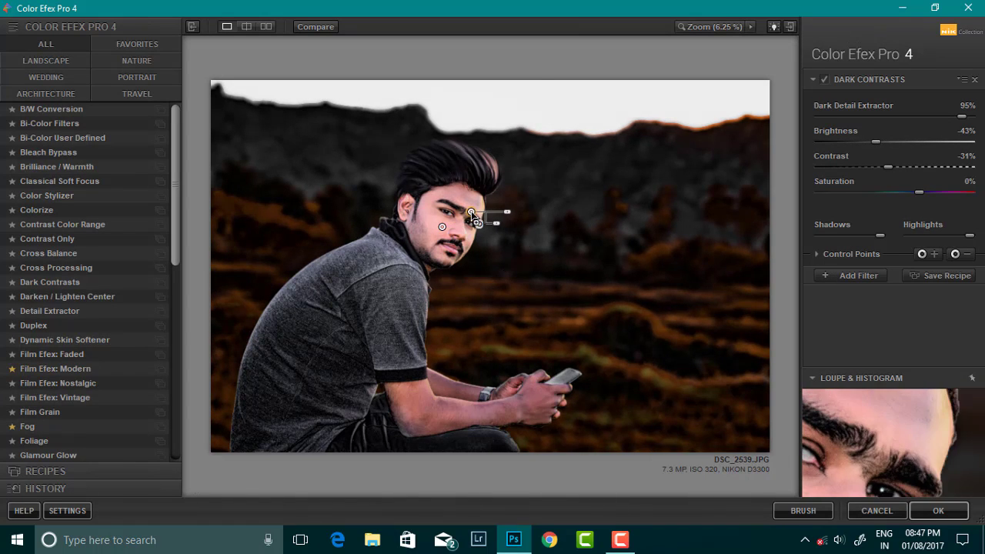
click(475, 408)
click(409, 401)
click(444, 390)
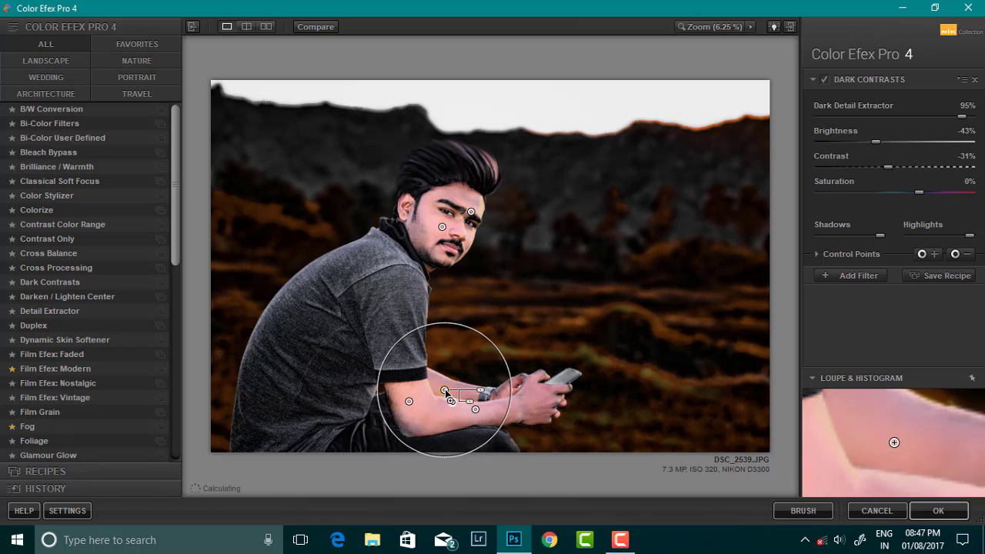
click(457, 156)
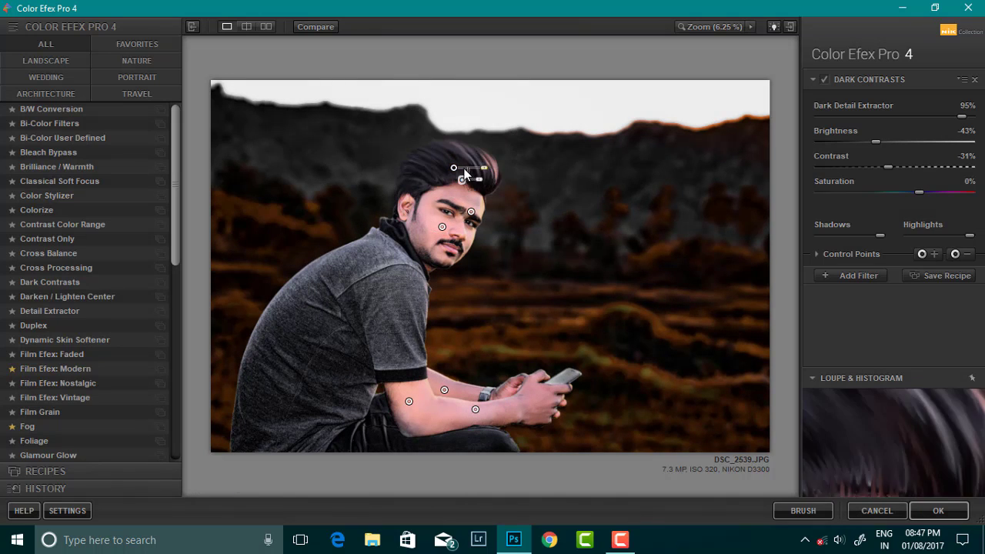
click(482, 175)
click(424, 177)
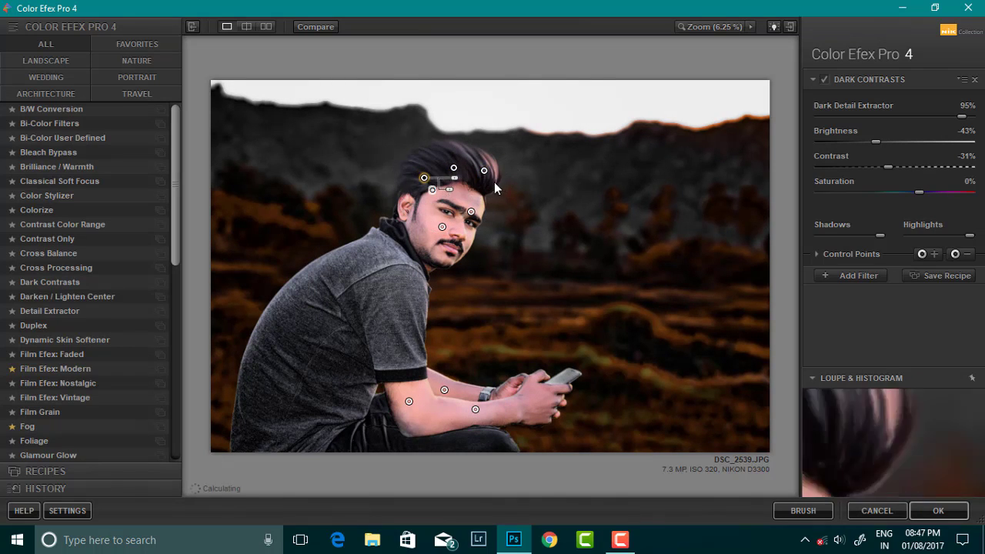
Tune Dark Contrasts to Brightness -22%, Contrast -47% and Saturation 17%
click(454, 168)
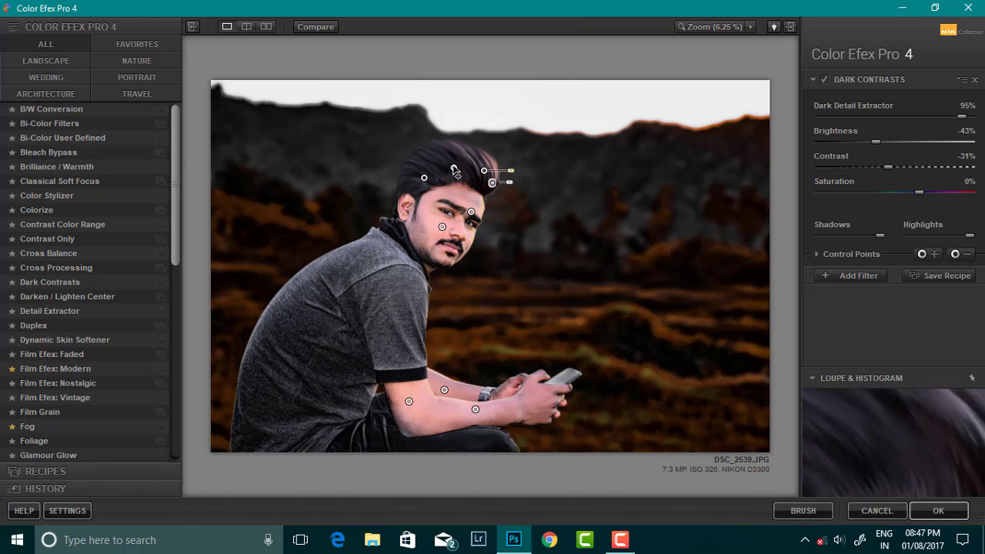
click(909, 143)
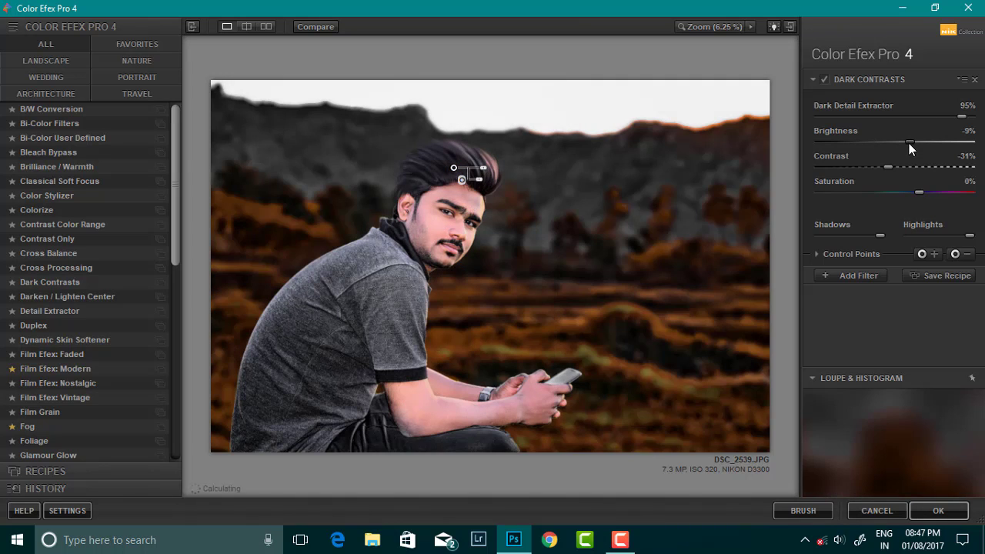
drag(874, 192, 854, 192)
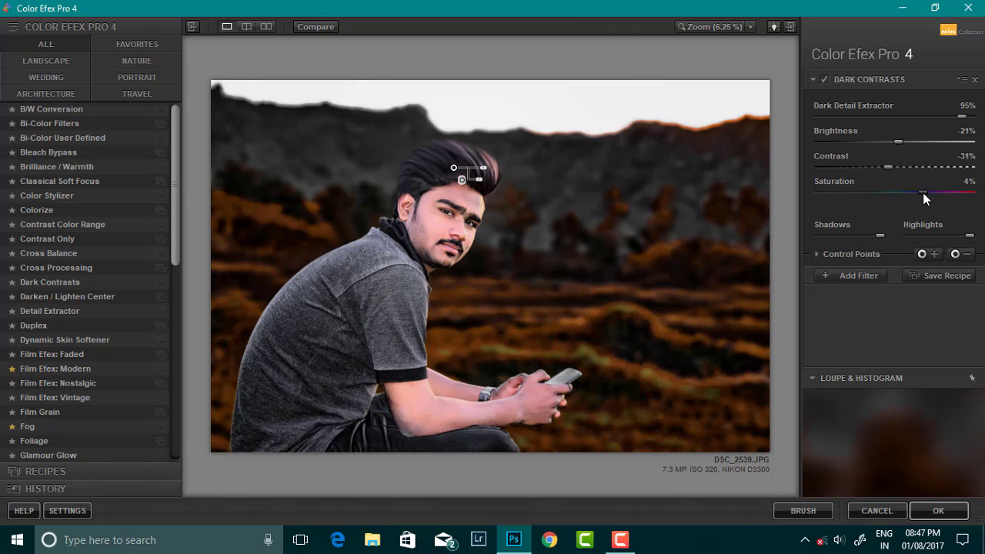
click(895, 142)
drag(874, 166, 870, 166)
Add Tonal Contrast as the second filter in the stack
click(854, 276)
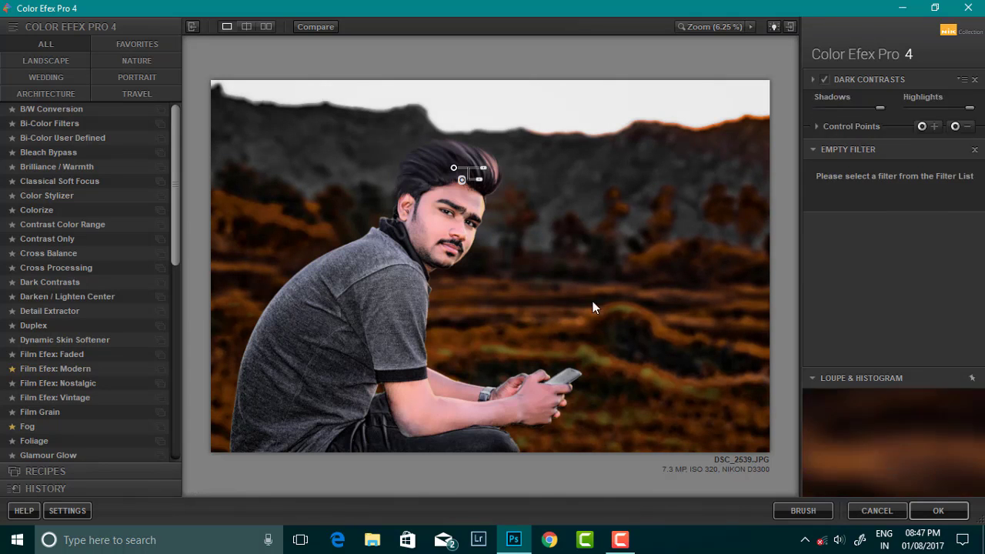
scroll(84, 370, down, 2)
scroll(85, 359, down, 5)
scroll(85, 360, down, 3)
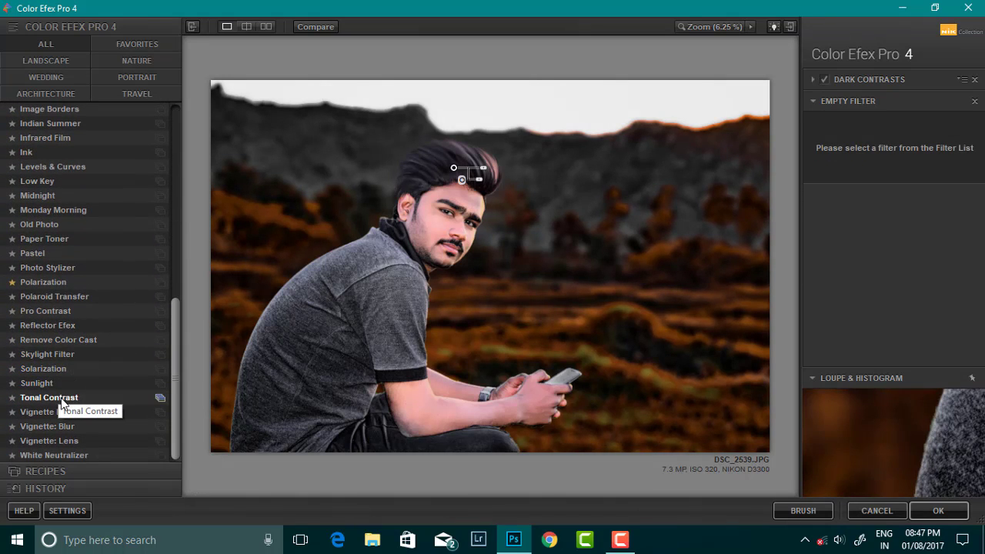
click(61, 396)
Set Tonal Contrast highlights to -41%, midtones -35%, shadows 4%, and adjust saturation
drag(912, 138, 862, 138)
drag(930, 163, 867, 163)
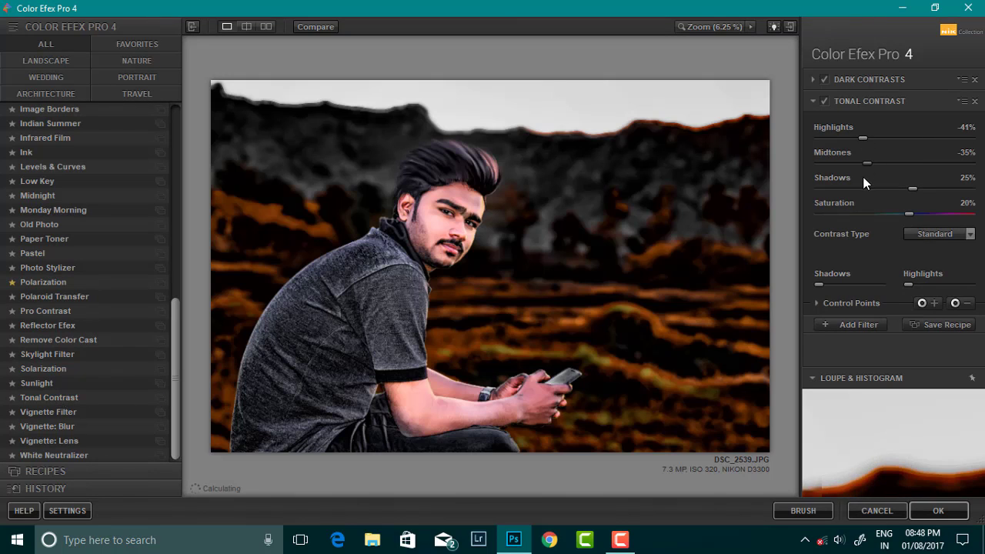
drag(911, 188, 895, 188)
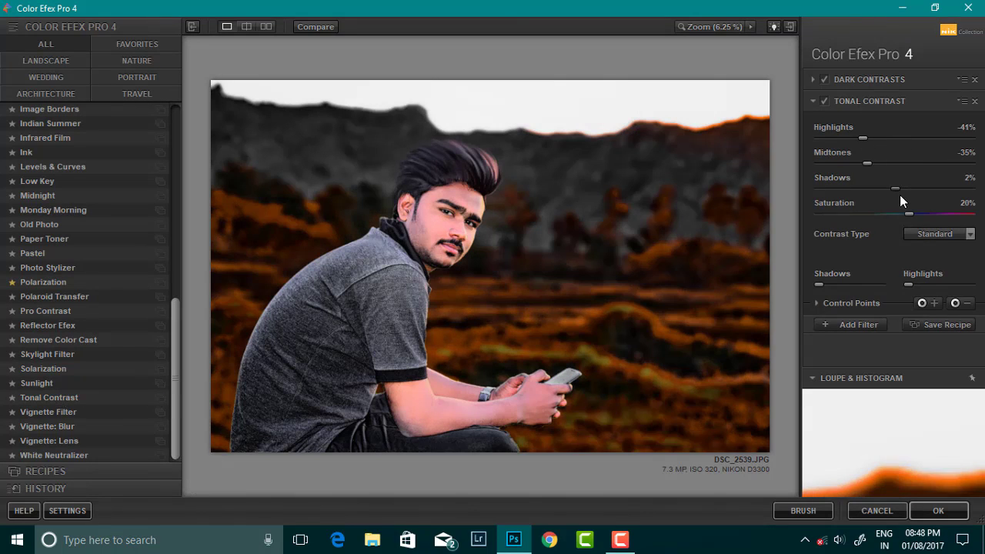
click(896, 188)
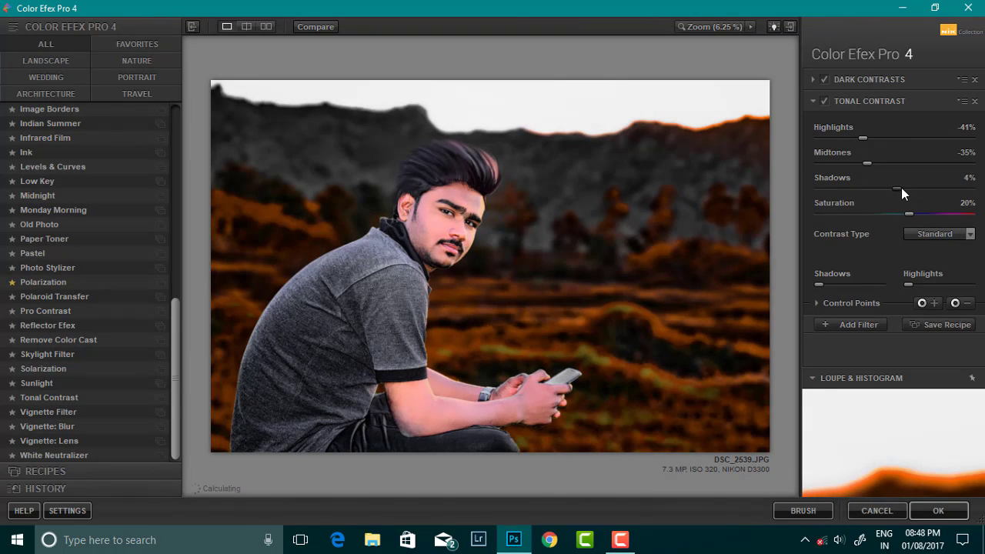
drag(893, 214, 902, 212)
click(825, 101)
Boost highlights, set saturation to 11%, compare on/off, and apply the filters
click(824, 100)
drag(907, 285, 943, 285)
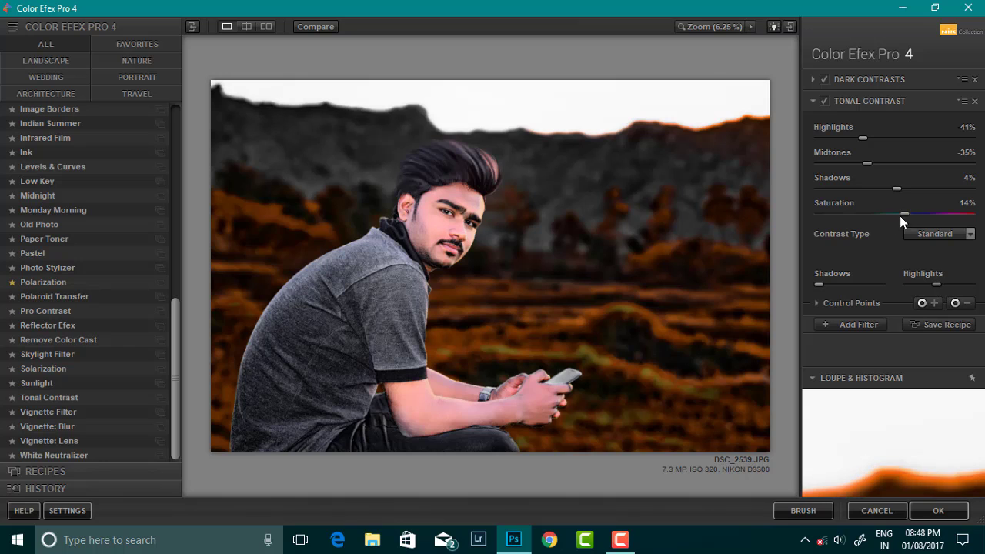
drag(899, 216, 899, 217)
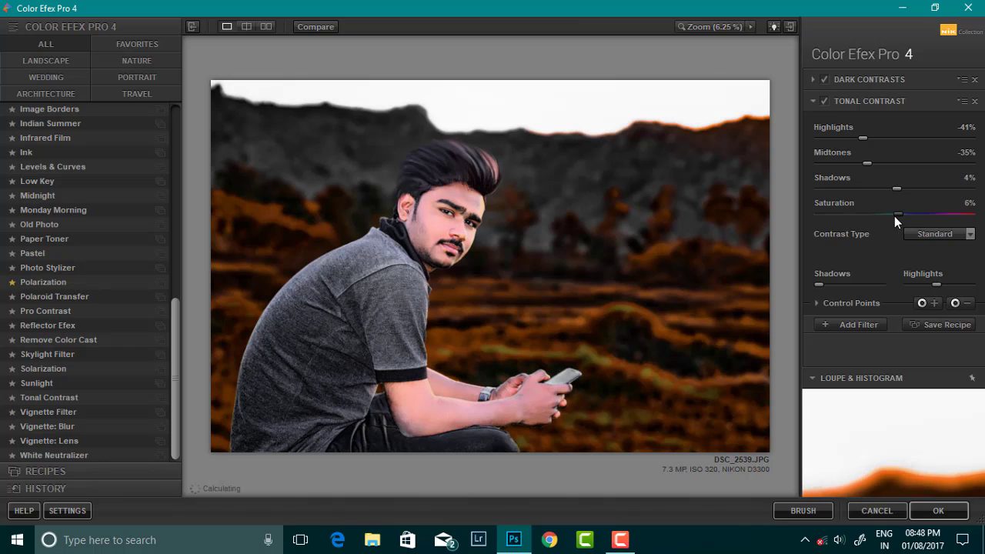
click(824, 101)
click(824, 101)
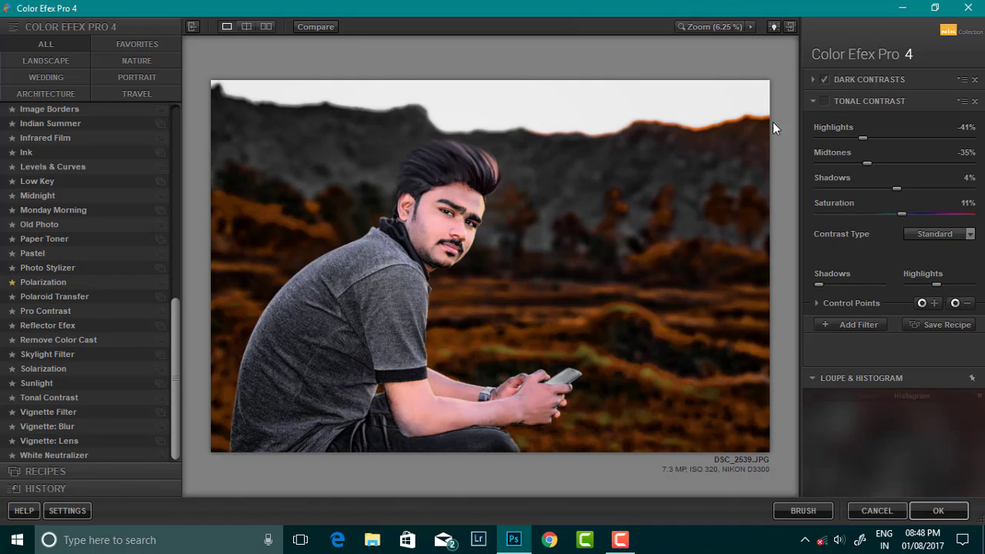
click(936, 506)
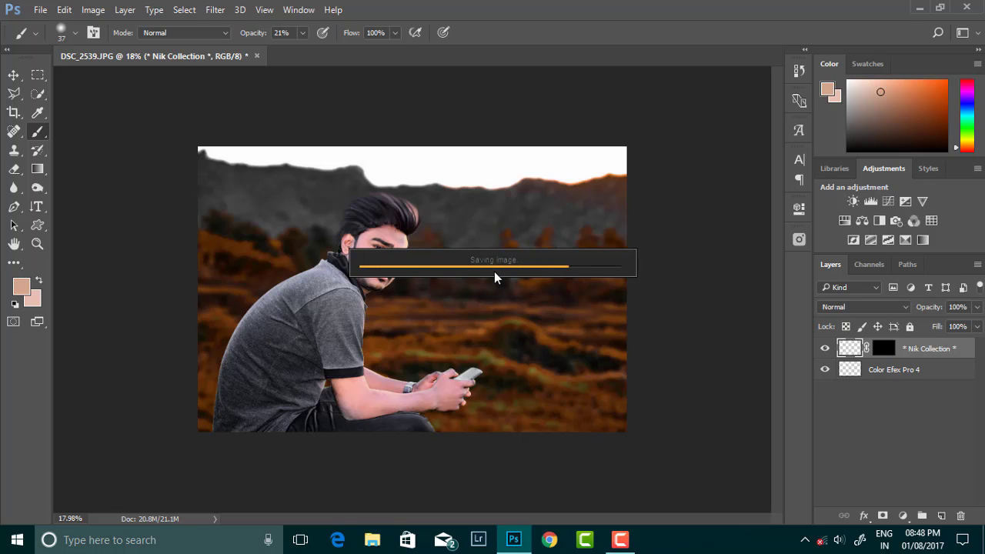
Quick-select the man's grey shirt
click(38, 93)
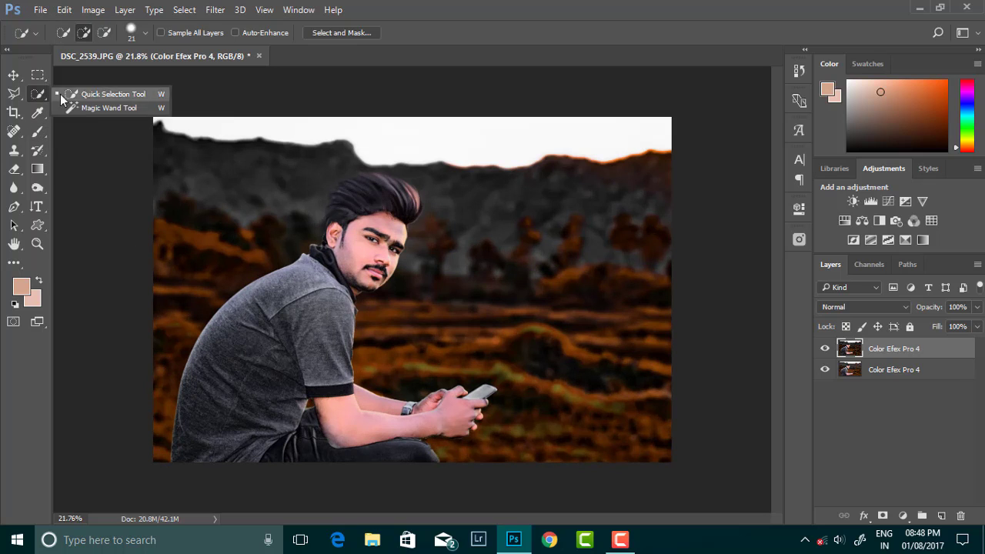
drag(323, 292, 192, 442)
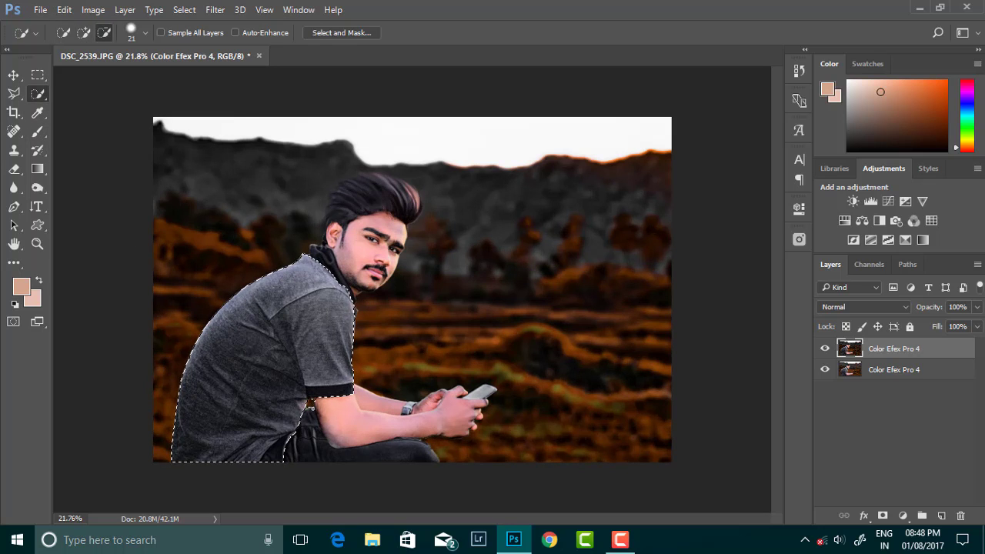
Darken the shirt with Levels by lowering output highlights and raising the black input
click(93, 9)
click(308, 56)
drag(839, 383, 729, 385)
drag(656, 323, 673, 324)
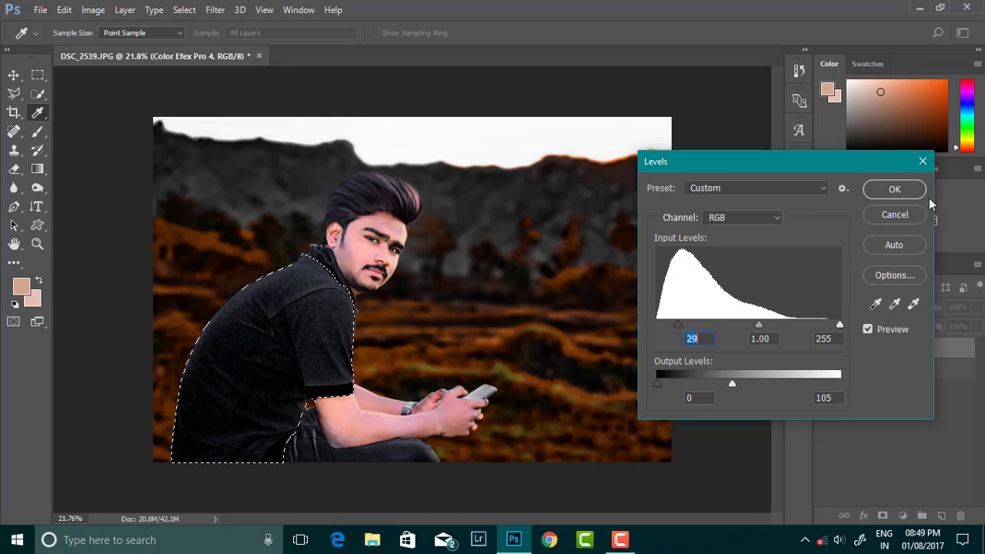
click(893, 189)
Clear the shirt selection and quick-select the face, arm and hands
click(37, 75)
click(336, 239)
scroll(404, 250, down, 1)
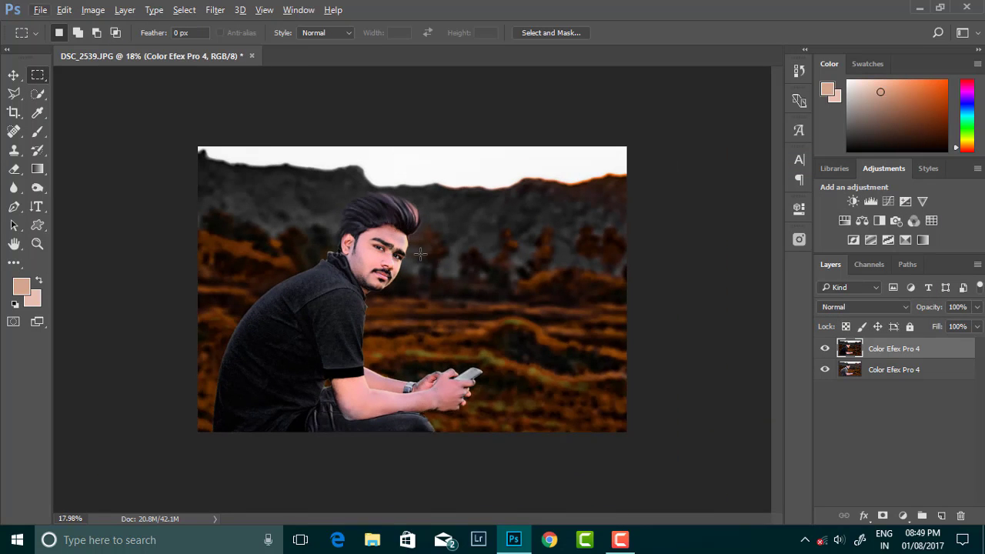
scroll(404, 250, up, 2)
key(w)
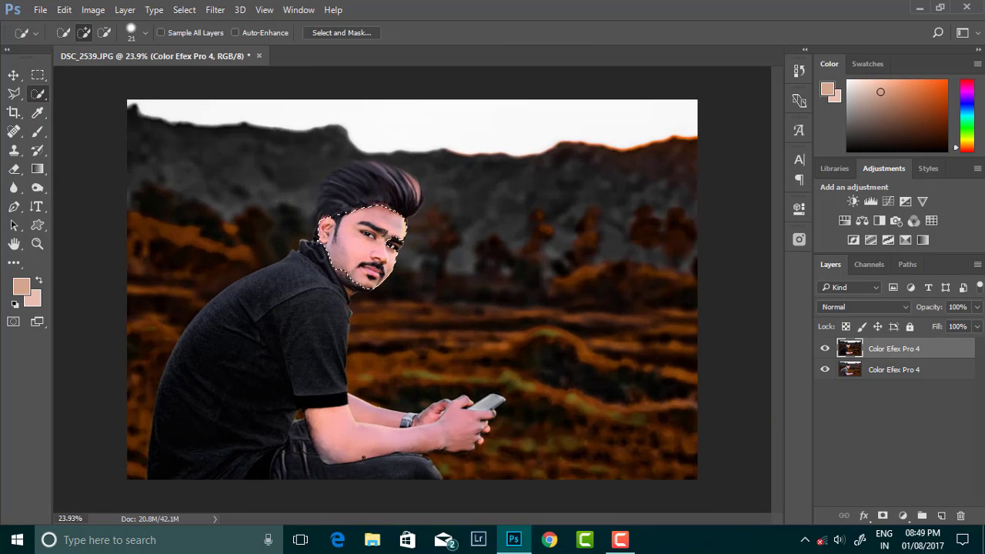
drag(363, 457, 469, 420)
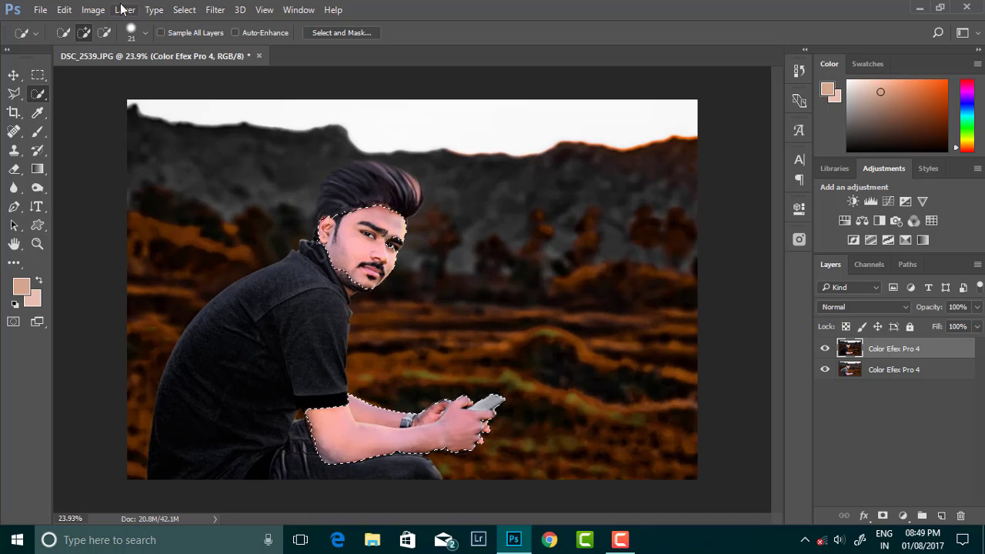
Apply Levels to the skin selection, shifting the black input level up slightly
click(93, 9)
click(264, 59)
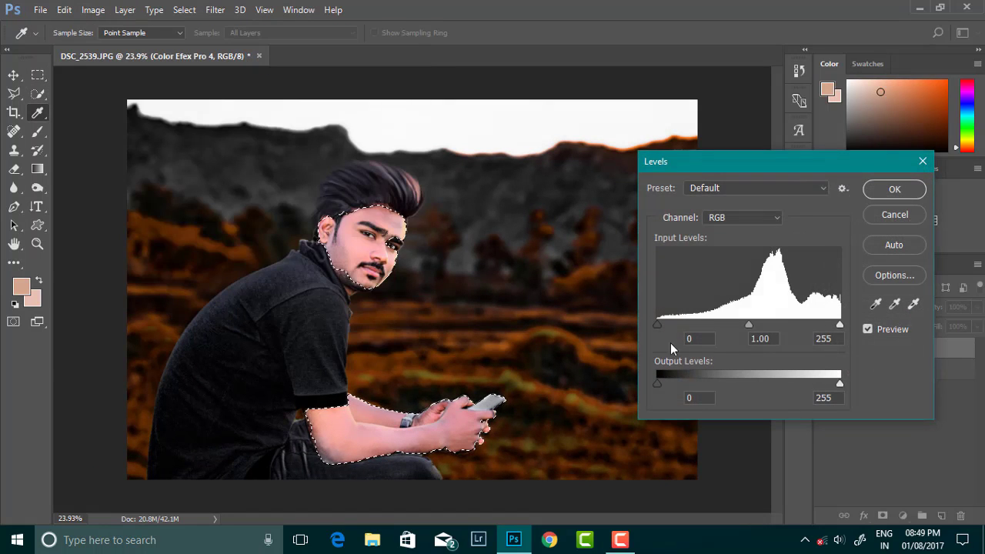
click(894, 215)
click(93, 10)
click(265, 59)
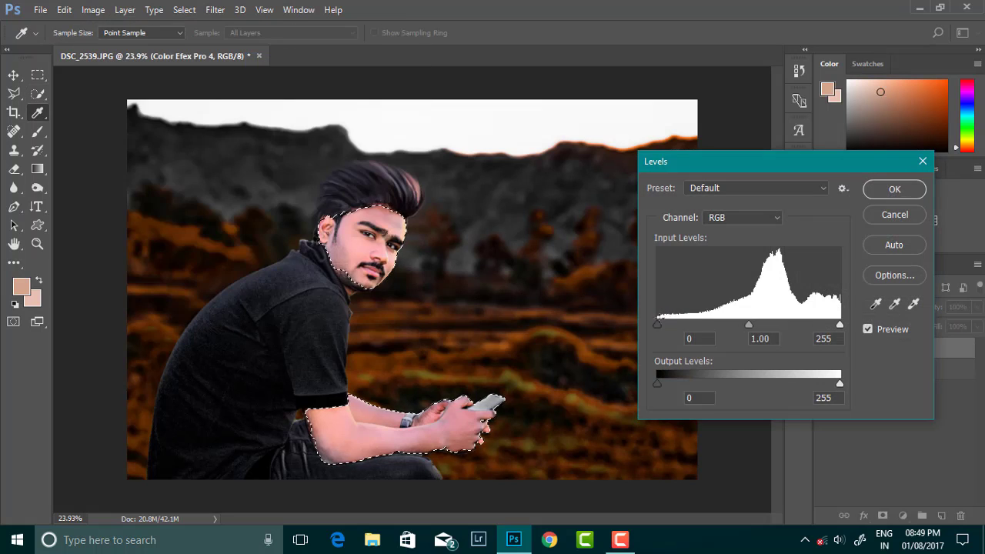
drag(657, 324, 672, 322)
click(893, 215)
Deselect and merge the layers into a single layer
key(m)
key(ctrl+d)
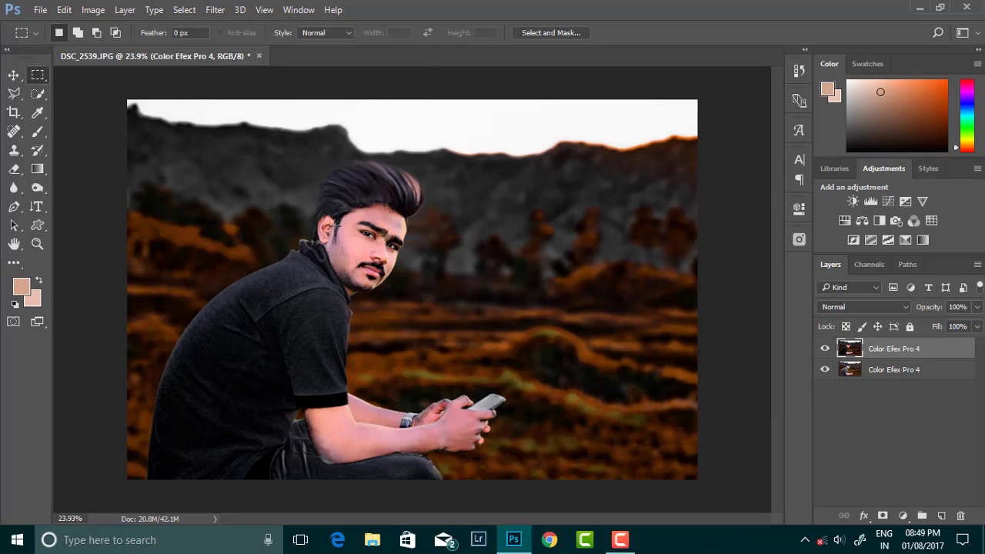
scroll(436, 254, down, 1)
key(ctrl+shift+e)
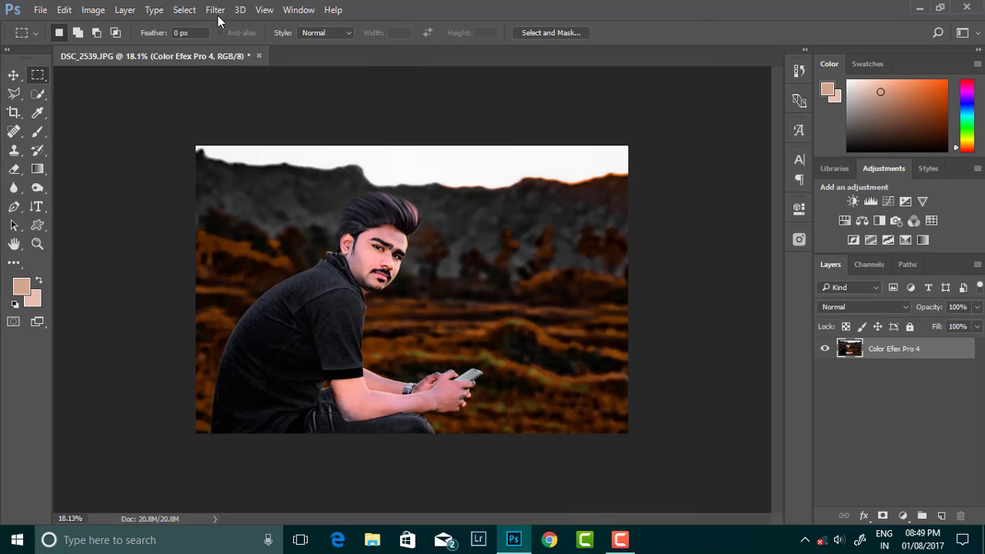
In the Camera Raw filter, add clarity, lift the shadows and adjust the blacks
click(214, 9)
click(231, 93)
drag(816, 445, 843, 448)
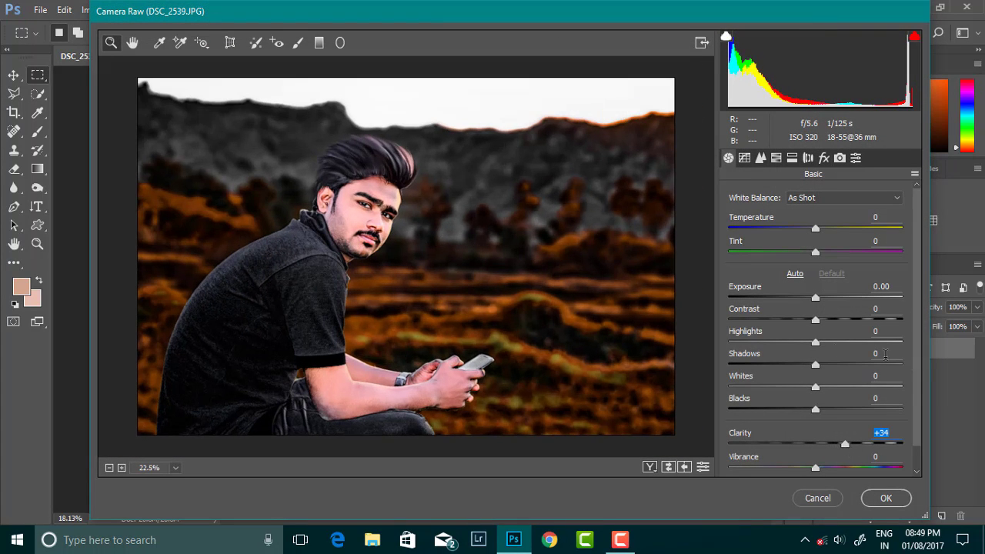
mouse_move(815, 365)
mouse_down()
mouse_move(846, 373)
mouse_move(833, 374)
mouse_up()
mouse_move(816, 409)
mouse_down()
mouse_move(795, 408)
mouse_move(814, 408)
mouse_up()
Raise HSL luminance for Reds +13, Oranges +6 and Yellows +100, and tweak Blues
click(760, 158)
click(763, 217)
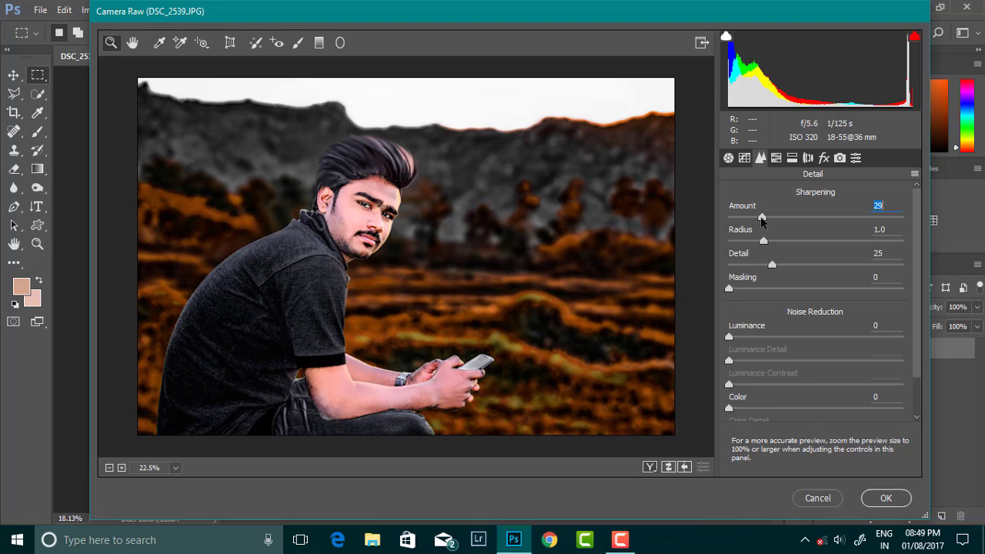
click(775, 158)
mouse_move(819, 270)
mouse_down()
mouse_move(868, 279)
mouse_move(833, 276)
mouse_move(826, 297)
mouse_move(918, 324)
mouse_up()
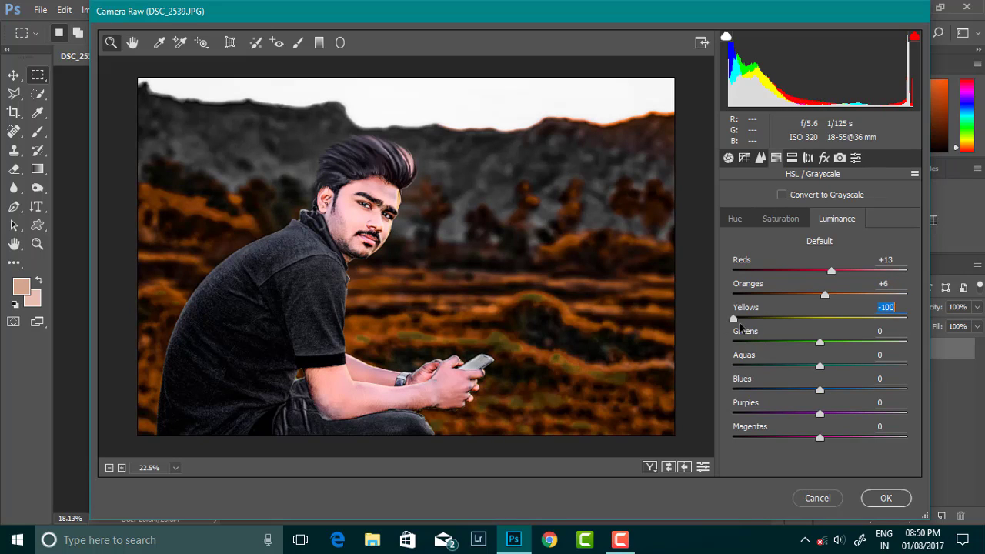
click(820, 341)
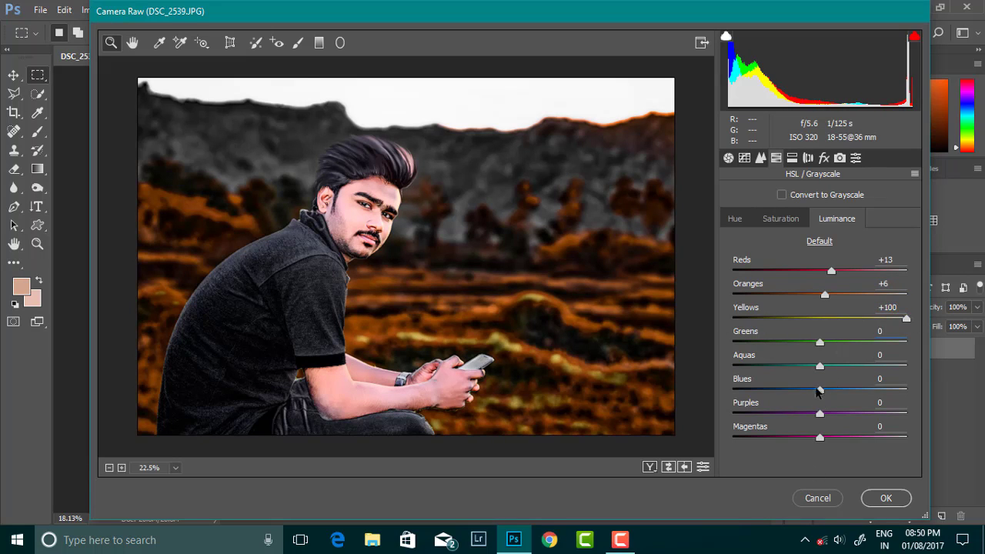
mouse_move(820, 390)
mouse_down()
mouse_move(762, 390)
mouse_move(810, 395)
mouse_up()
Review the Effects and Tone Curve settings, then apply the Camera Raw grade
click(823, 158)
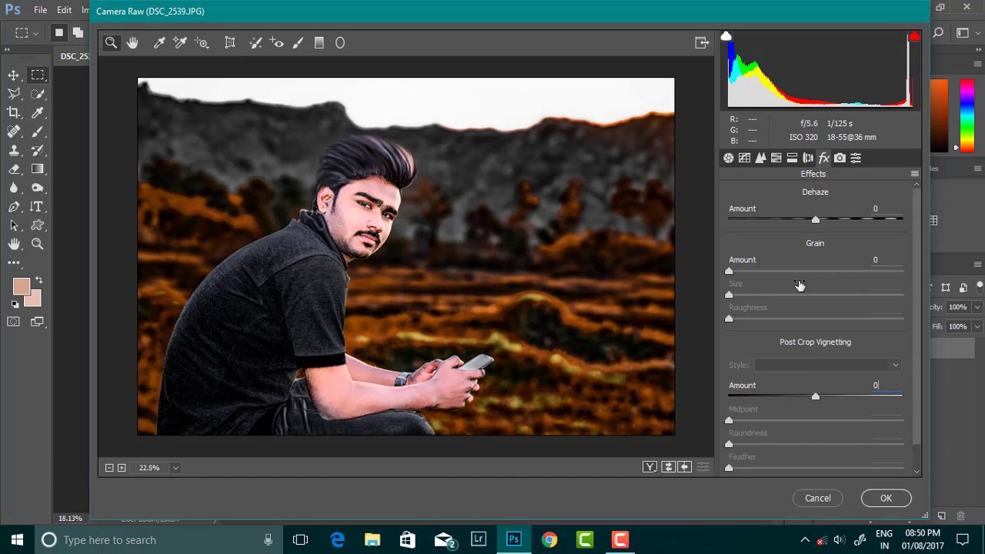
click(760, 158)
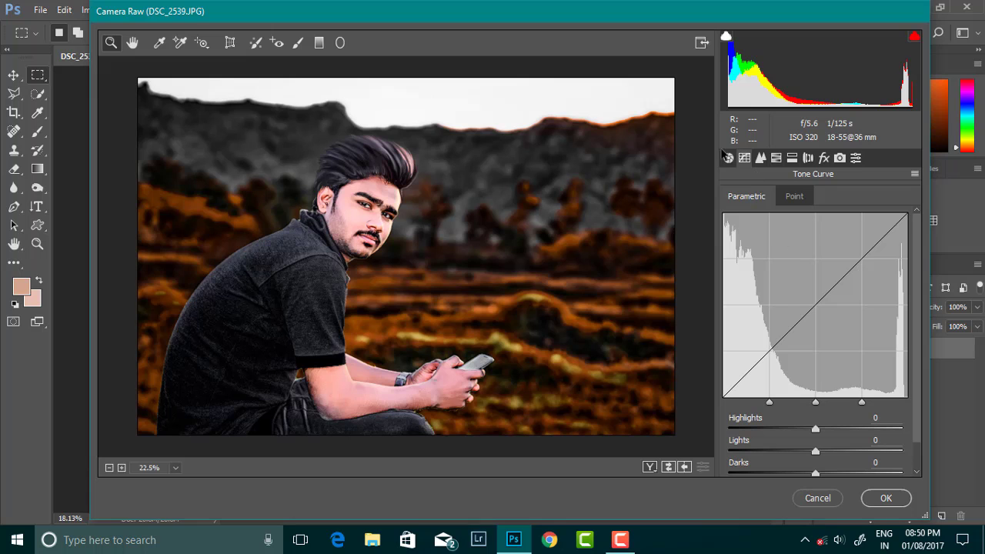
click(885, 498)
Switch to the Smudge tool and push hair strands upward into the quiff
scroll(440, 195, up, 5)
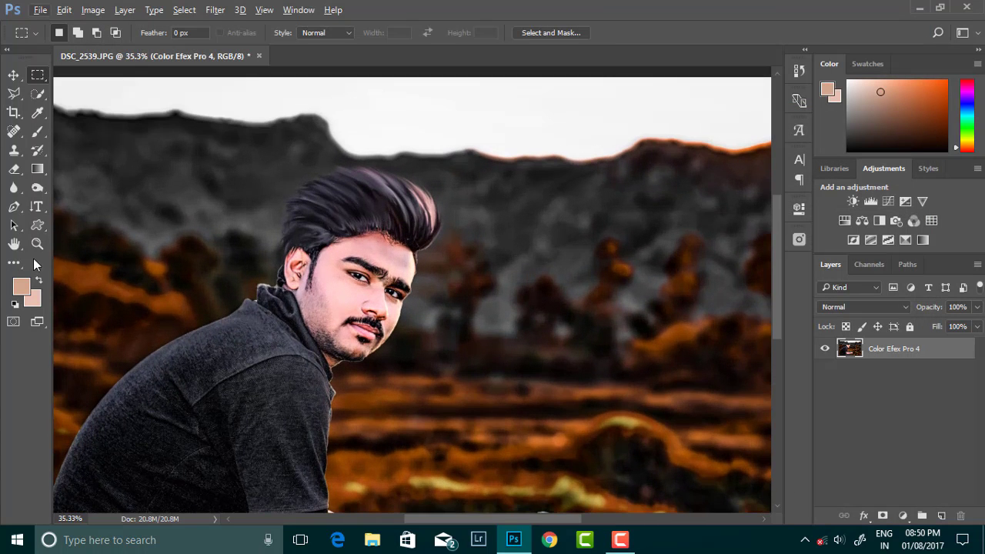
click(14, 263)
click(62, 288)
scroll(391, 197, up, 1)
right_click(426, 208)
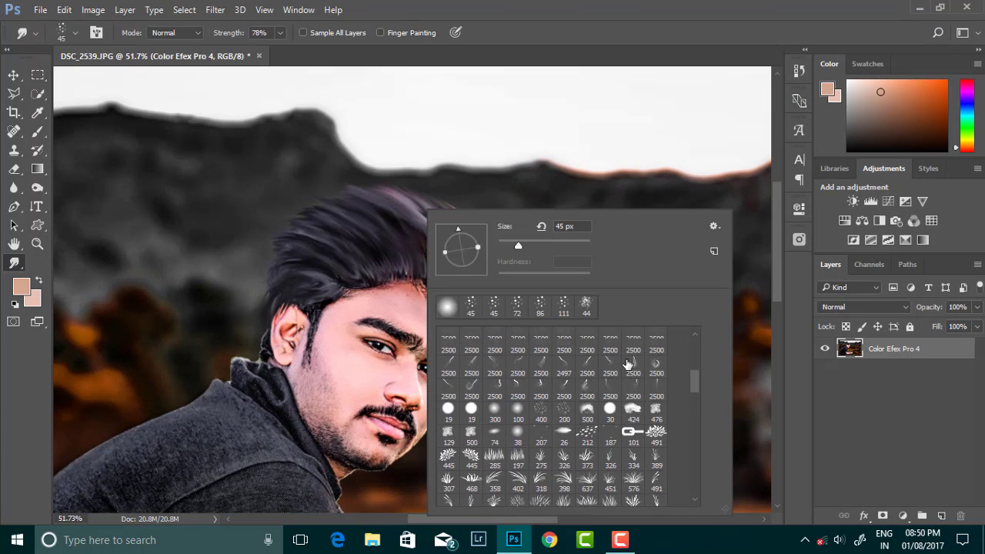
scroll(439, 223, up, 1)
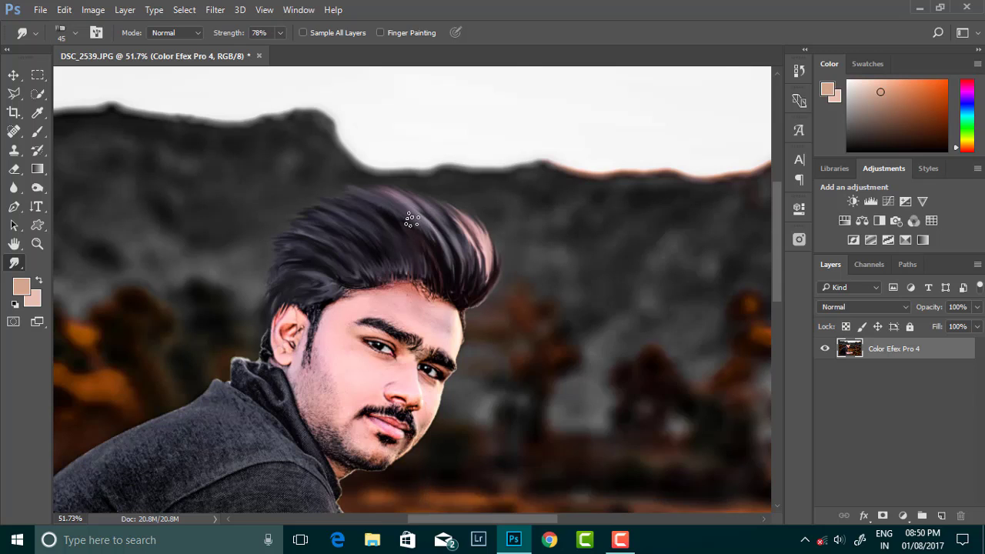
mouse_move(492, 270)
mouse_down()
mouse_move(465, 202)
mouse_move(481, 287)
mouse_move(431, 196)
mouse_up()
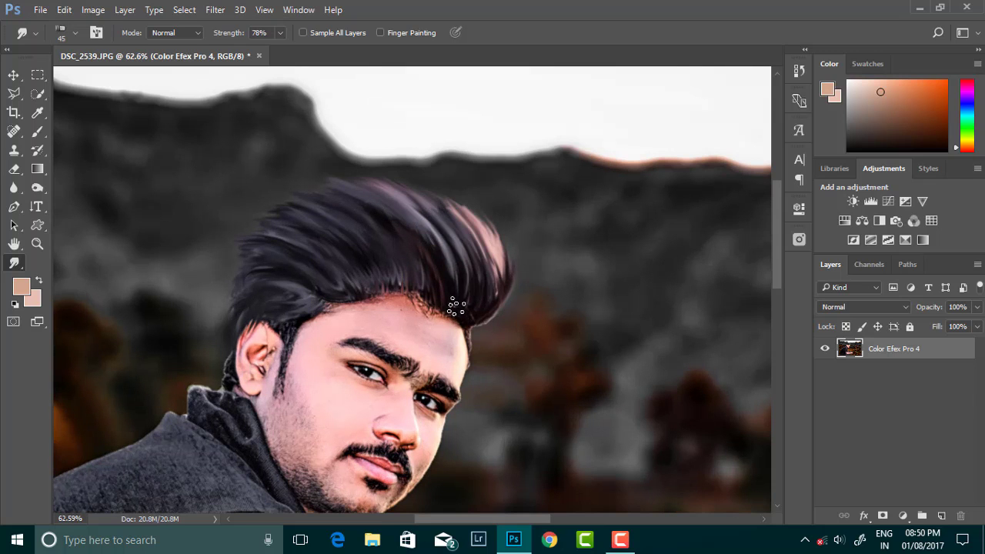
drag(462, 303, 419, 184)
drag(439, 292, 388, 206)
drag(400, 296, 354, 198)
Set smudge strength to 67% and sweep strands up from the hairline through the quiff
click(280, 33)
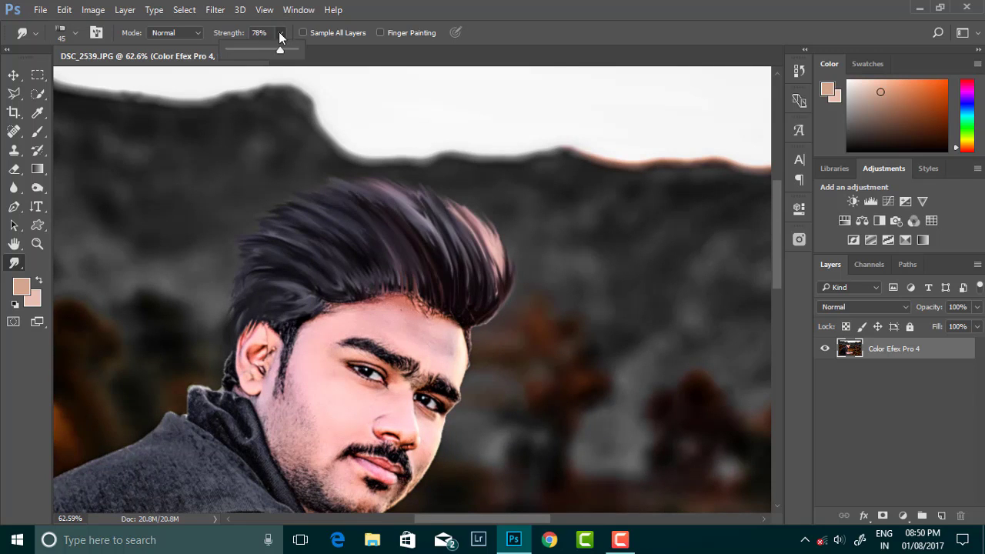
click(411, 173)
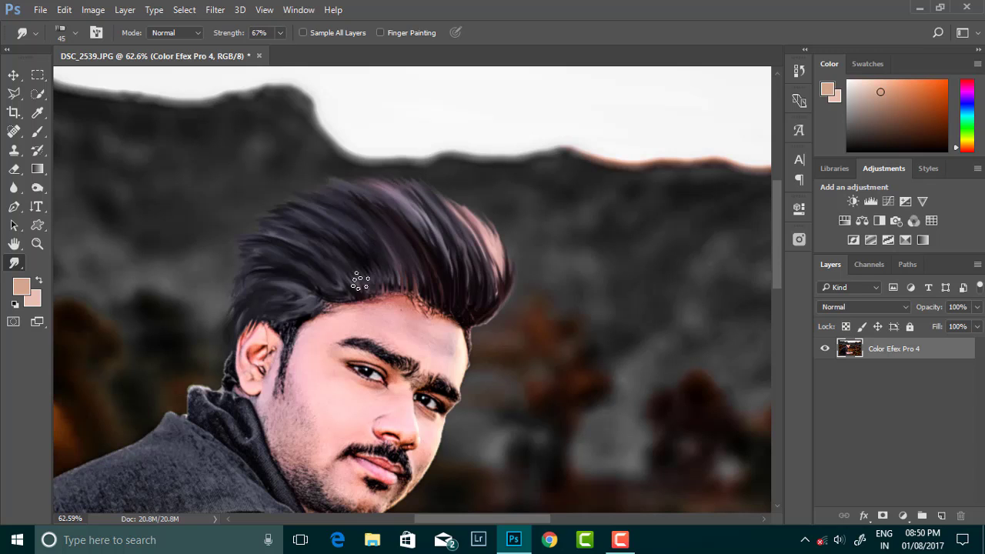
mouse_move(360, 282)
mouse_down()
mouse_move(323, 225)
mouse_move(365, 210)
mouse_move(339, 188)
mouse_up()
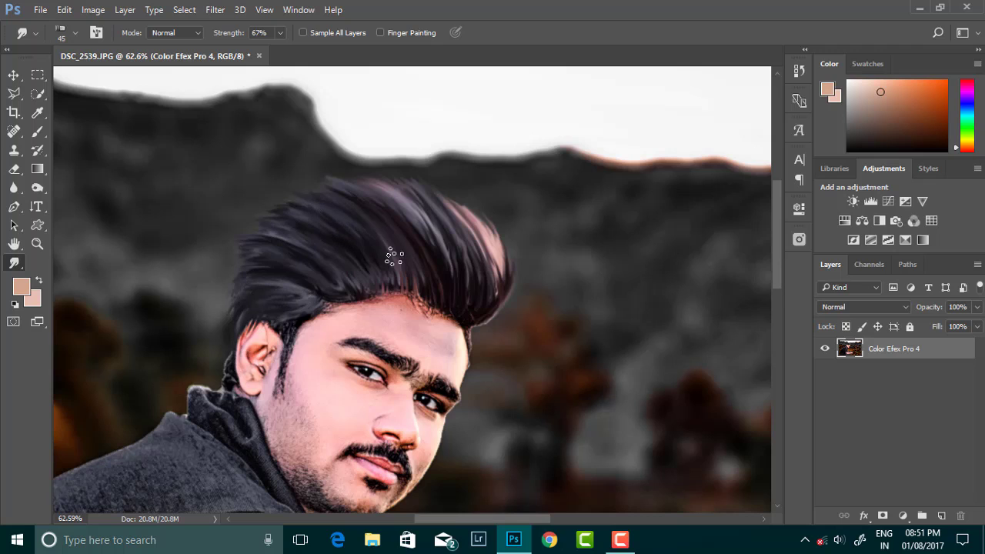
mouse_move(466, 285)
mouse_down()
mouse_move(413, 209)
mouse_move(446, 216)
mouse_move(457, 197)
mouse_up()
drag(485, 270, 435, 192)
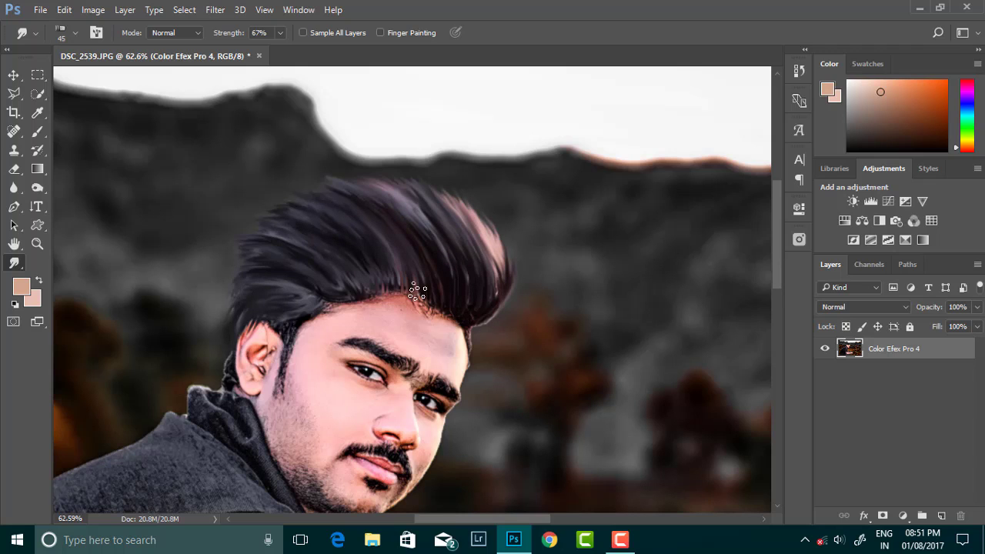
mouse_move(417, 291)
mouse_down()
mouse_move(417, 217)
mouse_move(402, 202)
mouse_up()
drag(449, 271, 439, 238)
drag(471, 302, 480, 264)
Push the quiff top higher, smear left-side strands up-left, and smooth the quiff edges
drag(362, 275, 299, 208)
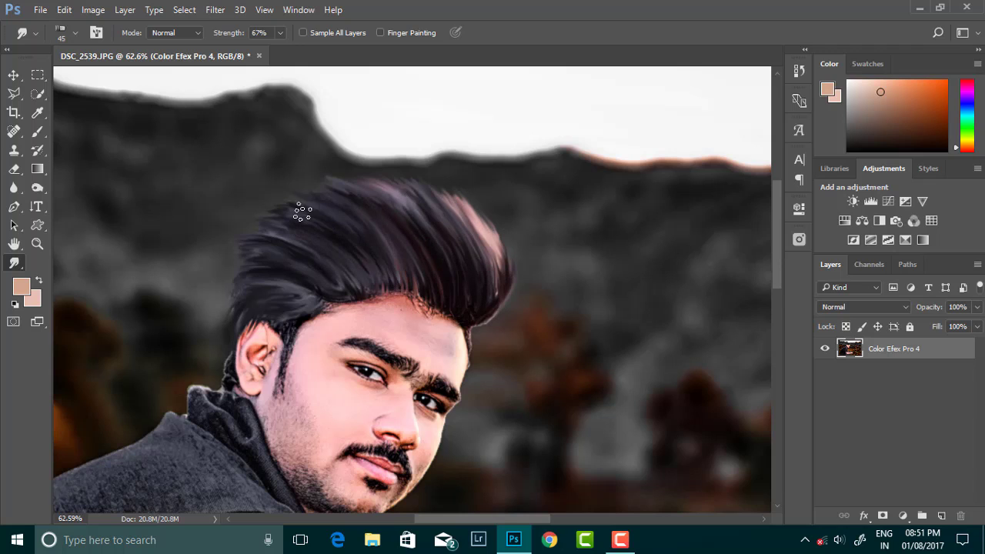
mouse_move(438, 259)
mouse_down()
mouse_move(388, 195)
mouse_move(435, 234)
mouse_move(397, 188)
mouse_up()
drag(428, 231, 373, 187)
drag(463, 258, 425, 185)
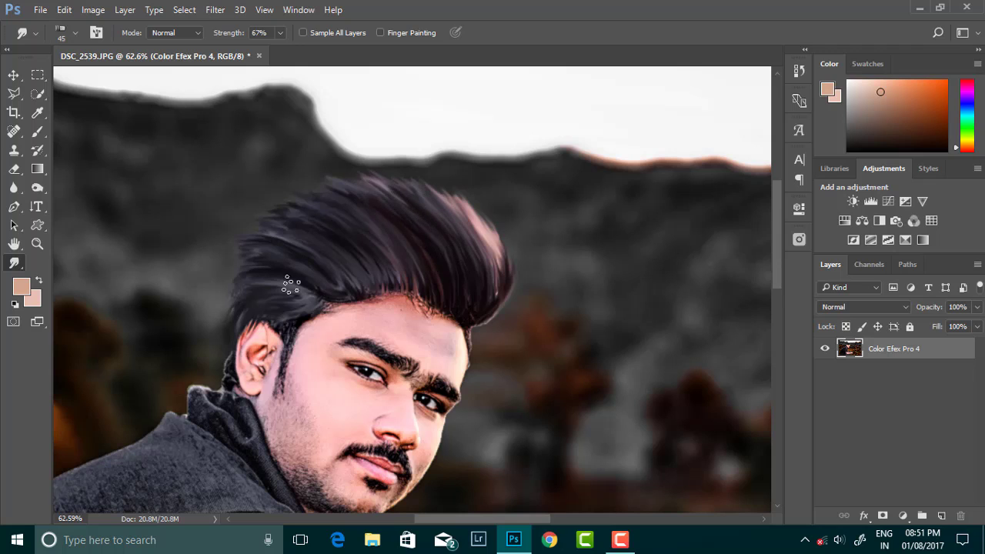
drag(290, 284, 250, 306)
mouse_move(330, 279)
mouse_down()
mouse_move(263, 246)
mouse_move(336, 282)
mouse_move(287, 236)
mouse_up()
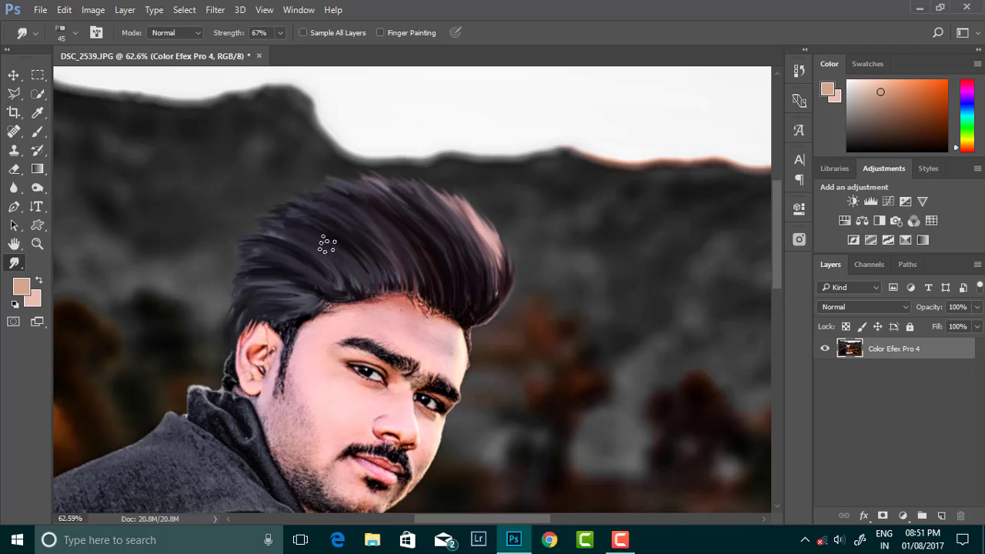
drag(346, 266, 296, 215)
drag(357, 249, 274, 197)
drag(375, 225, 374, 180)
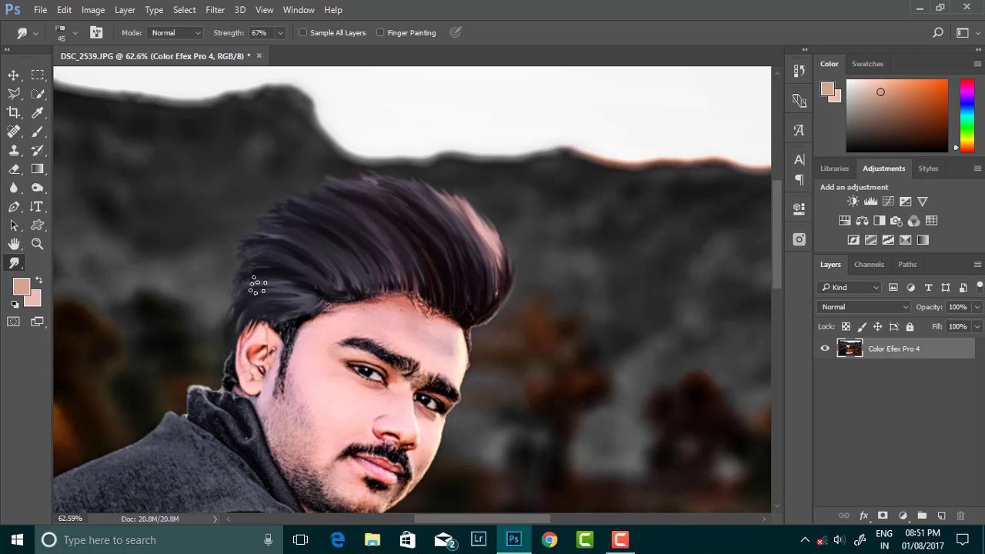
mouse_move(496, 258)
mouse_down()
mouse_move(398, 193)
mouse_move(284, 225)
mouse_move(262, 262)
mouse_up()
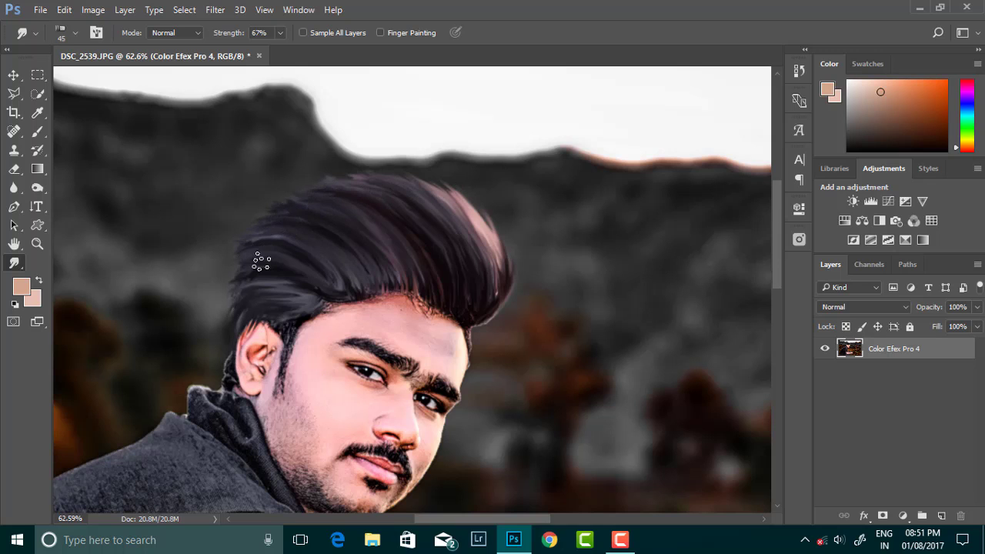
mouse_move(367, 180)
mouse_down()
mouse_move(281, 208)
mouse_move(241, 259)
mouse_move(247, 310)
mouse_up()
Pick a round brush tip and smudge the hairline at 27% strength
scroll(255, 267, down, 3)
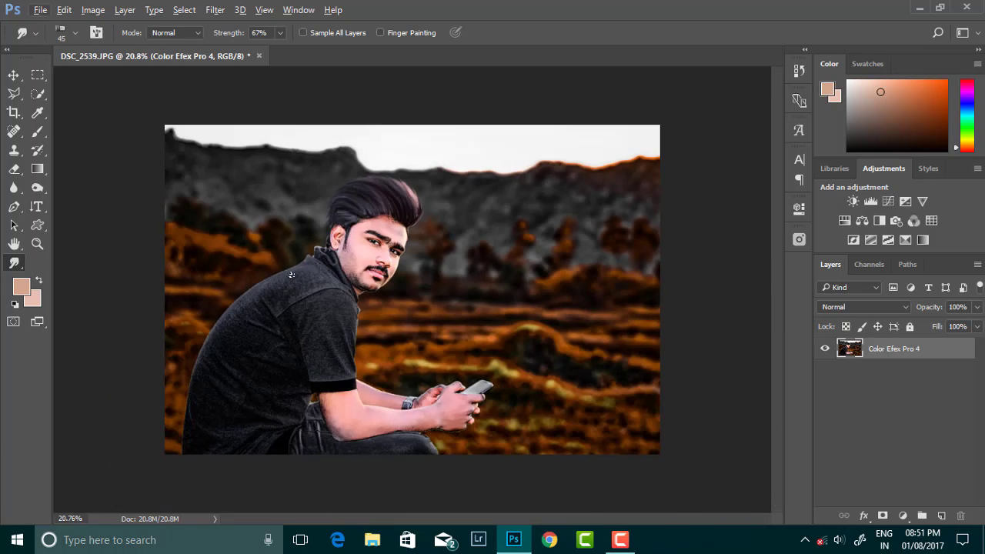
scroll(384, 177, up, 2)
scroll(378, 193, up, 2)
scroll(375, 212, up, 1)
right_click(375, 211)
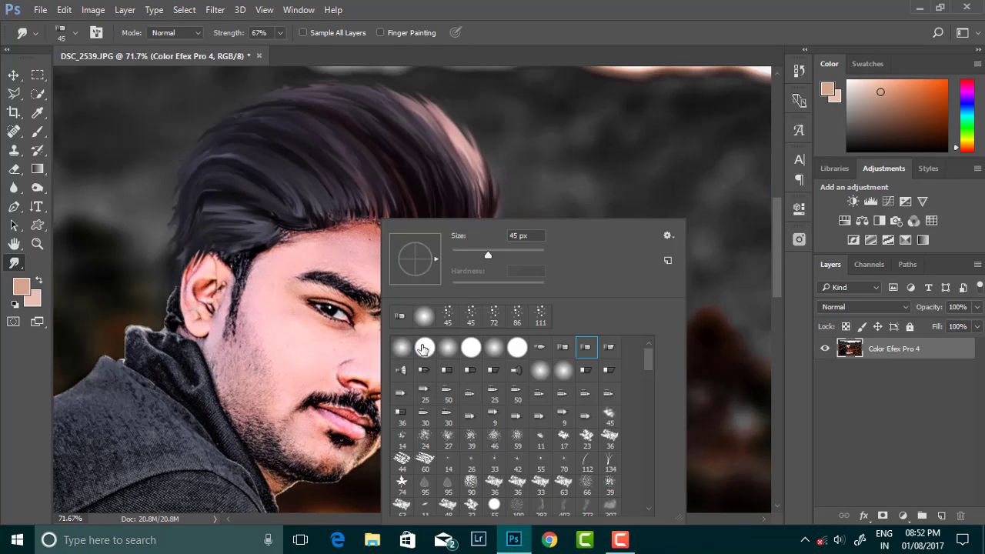
double_click(424, 347)
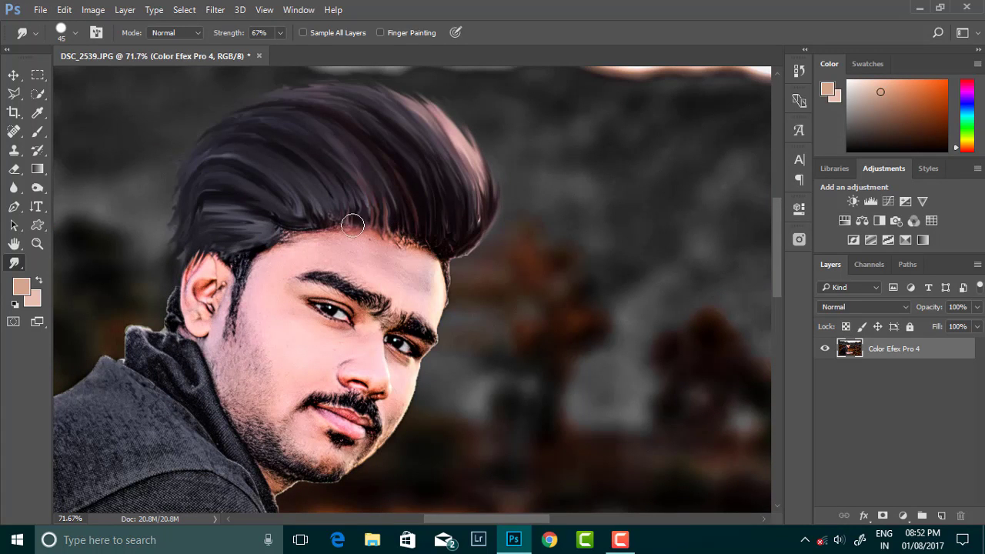
click(280, 32)
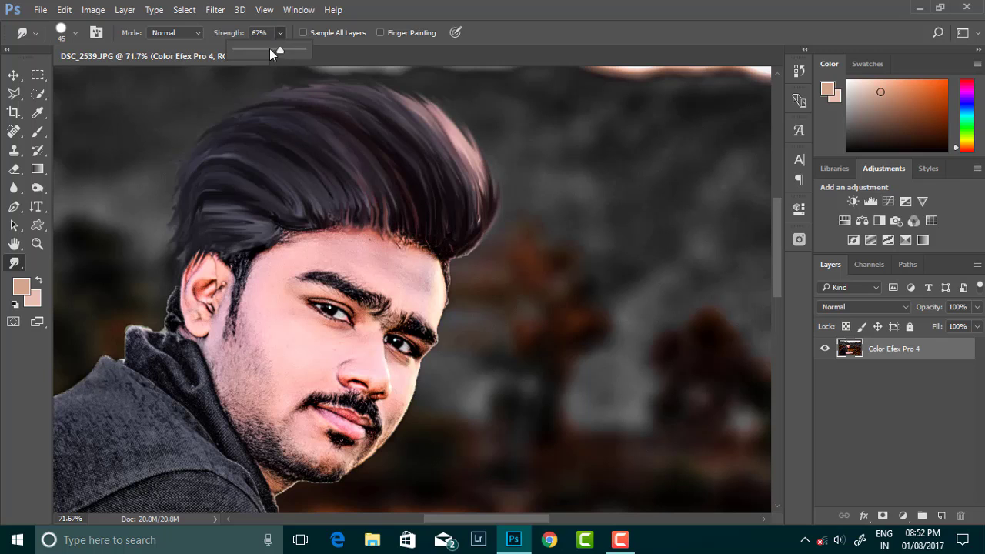
mouse_move(314, 231)
mouse_down()
mouse_move(424, 257)
mouse_move(303, 242)
mouse_move(410, 238)
mouse_move(276, 237)
mouse_move(300, 242)
mouse_up()
Resize the round smudge brush from 104 px to 47 px and soften the edges down the image
scroll(299, 242, down, 1)
right_click(313, 223)
scroll(576, 488, down, 5)
scroll(576, 487, down, 5)
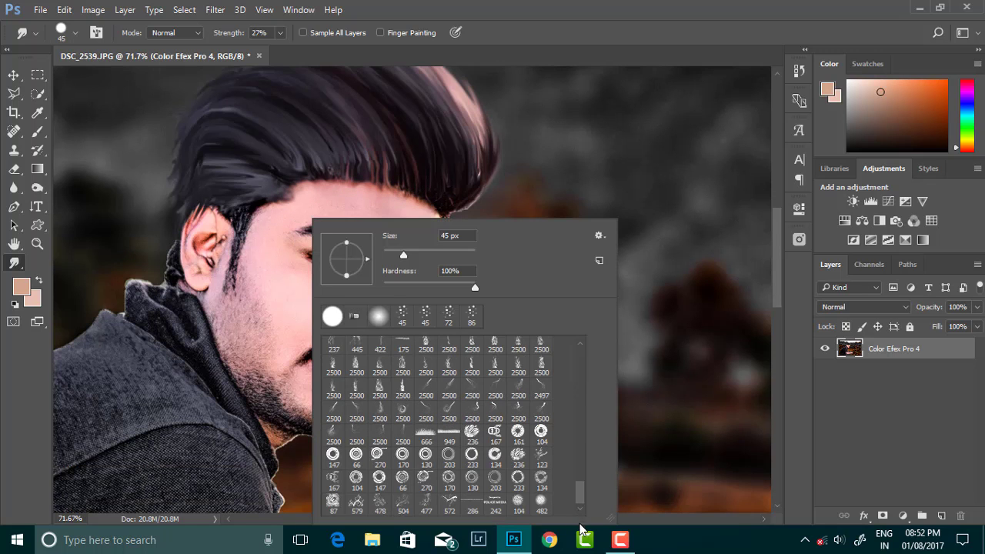
click(518, 501)
drag(430, 254, 402, 254)
click(265, 268)
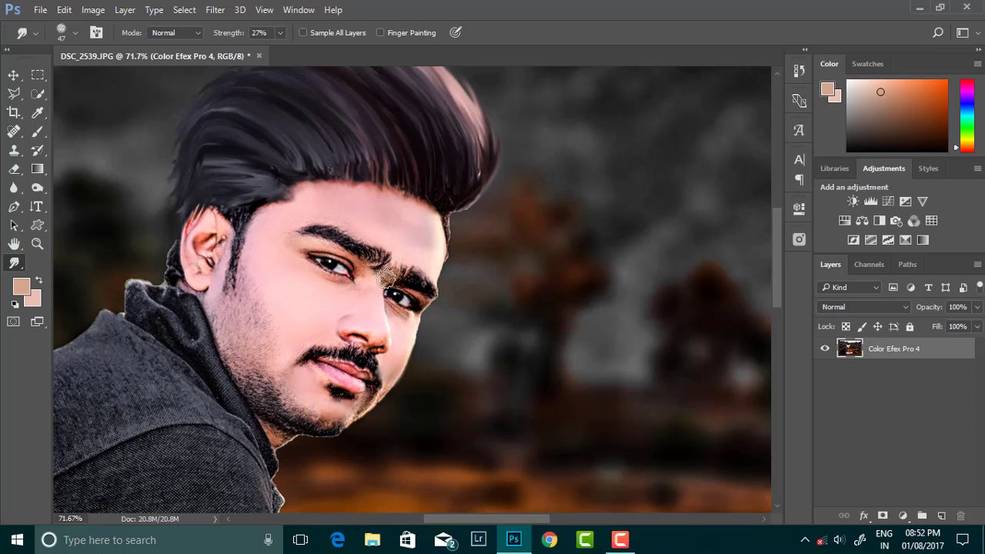
scroll(317, 302, down, 1)
scroll(317, 302, down, 1)
scroll(329, 297, down, 3)
scroll(334, 329, down, 3)
scroll(334, 329, down, 1)
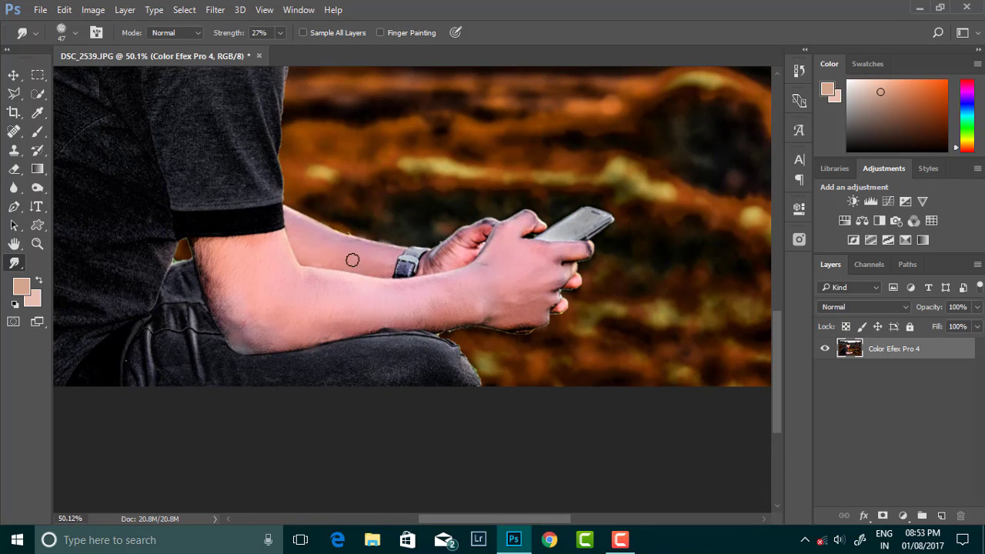
scroll(400, 265, down, 3)
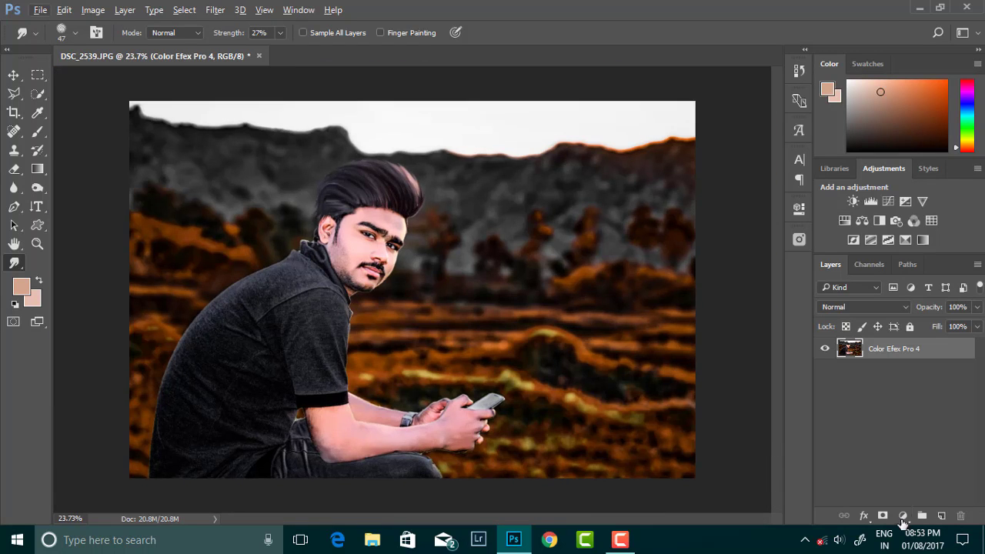
Add a Selective Color layer with Reds black at -16 and Yellows cyan at -48
click(902, 515)
click(844, 494)
mouse_move(675, 374)
mouse_down()
mouse_move(632, 378)
mouse_move(662, 381)
mouse_move(674, 355)
mouse_move(662, 356)
mouse_move(680, 352)
mouse_move(689, 324)
mouse_move(658, 322)
mouse_move(681, 295)
mouse_move(706, 297)
mouse_up()
click(694, 266)
click(681, 279)
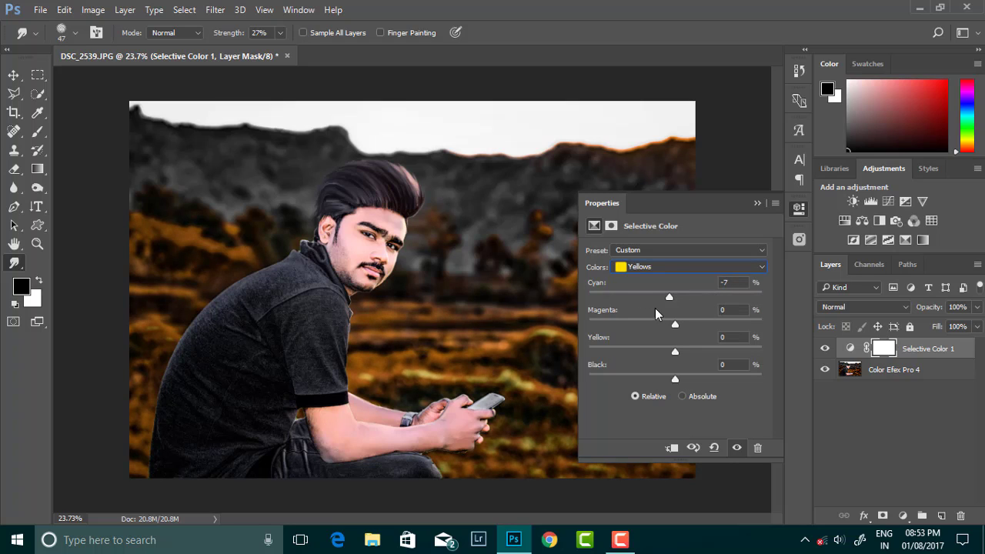
mouse_move(764, 308)
mouse_down()
mouse_move(634, 302)
mouse_move(722, 323)
mouse_move(693, 323)
mouse_move(604, 383)
mouse_up()
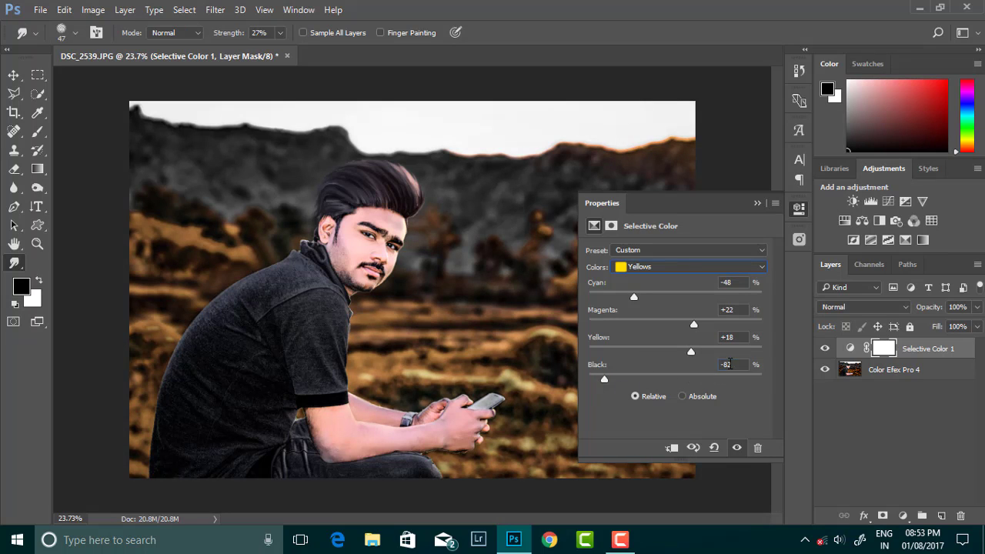
Add black to the Neutrals and merge the Selective Color layer down
click(637, 267)
click(673, 372)
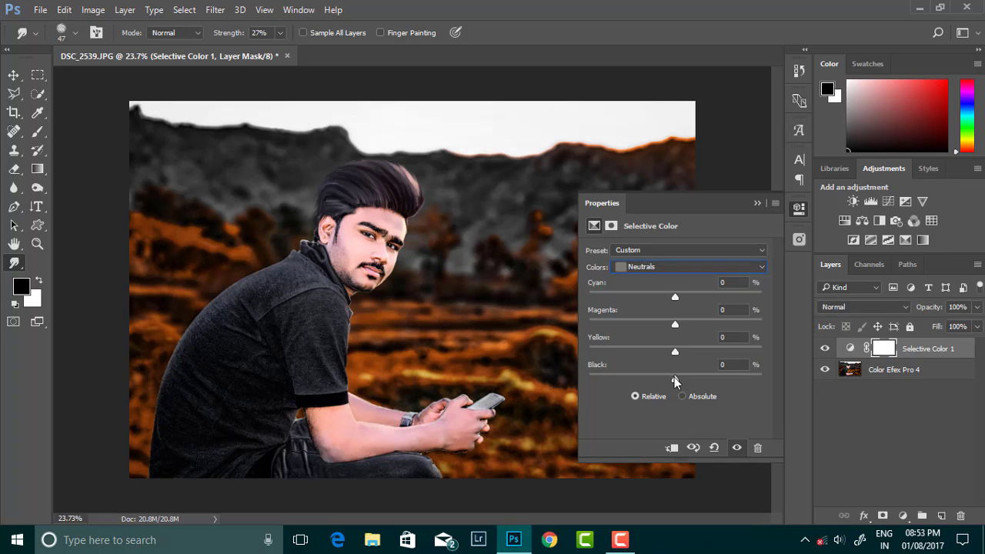
drag(665, 381, 681, 378)
click(657, 290)
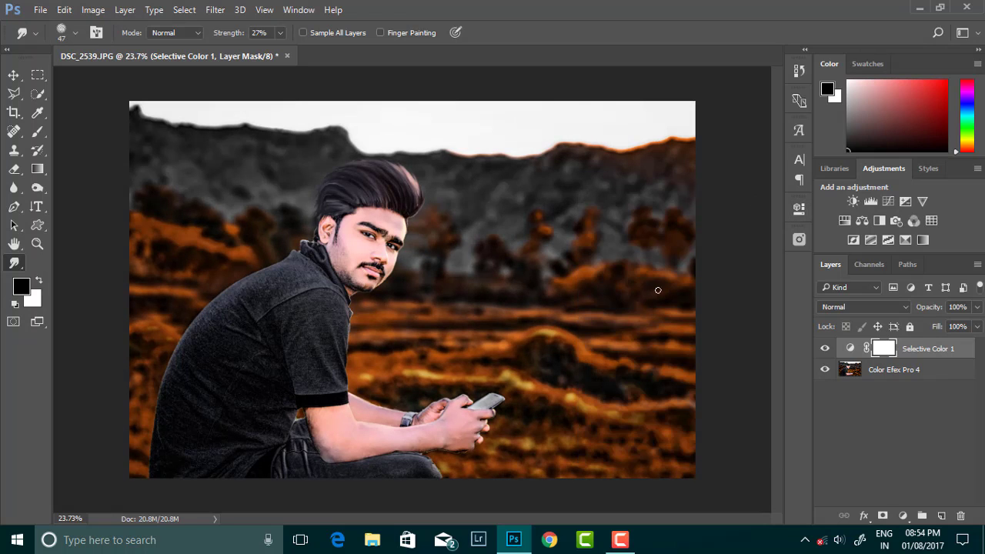
right_click(811, 413)
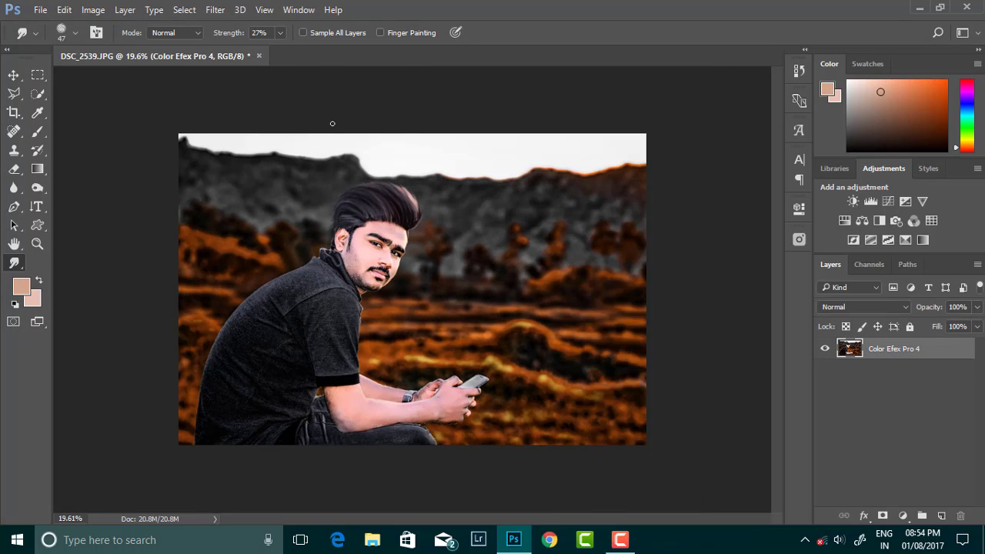
Run GREYCstoration noise reduction at Strength 50 on the merged photo layer
click(214, 9)
click(431, 250)
click(481, 317)
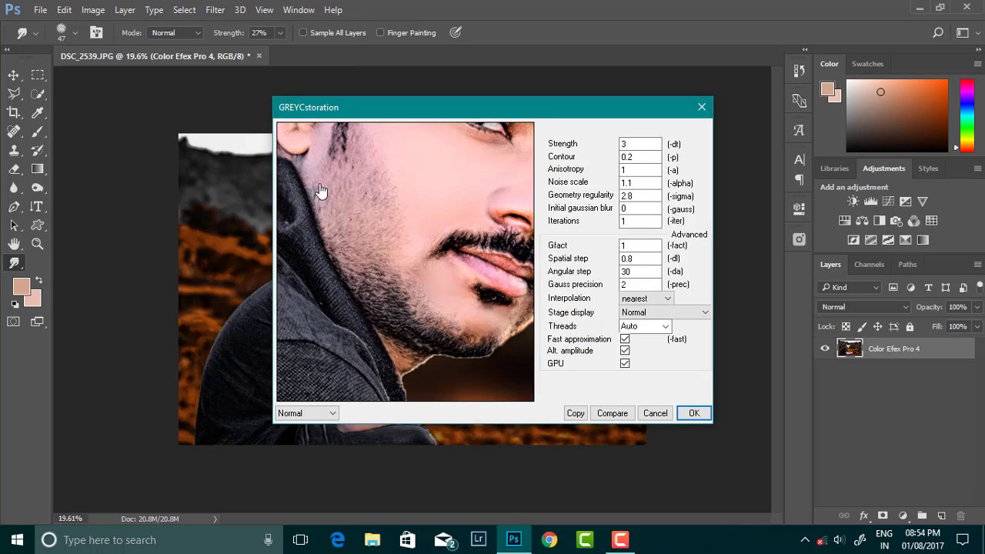
text(0)
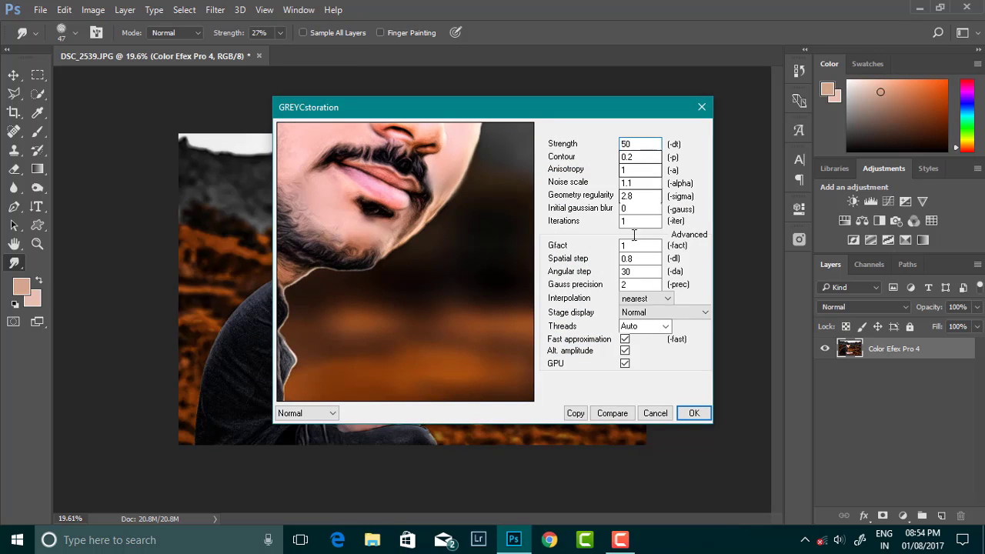
click(693, 413)
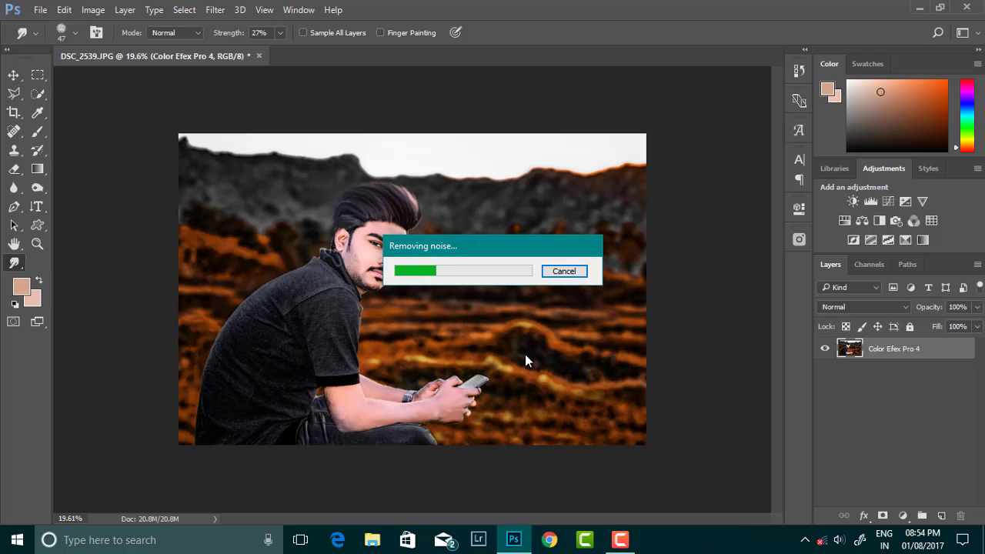
scroll(420, 287, up, 3)
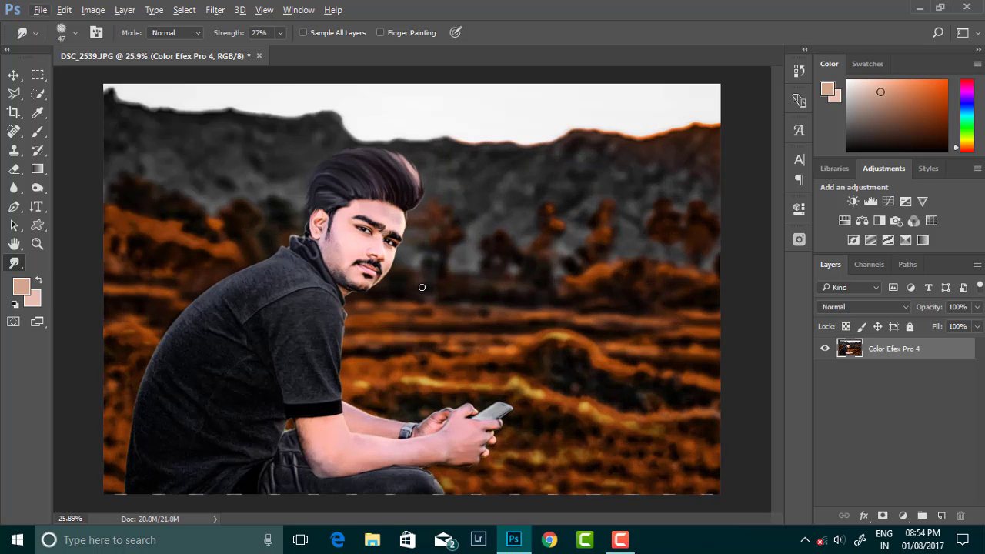
scroll(421, 287, down, 2)
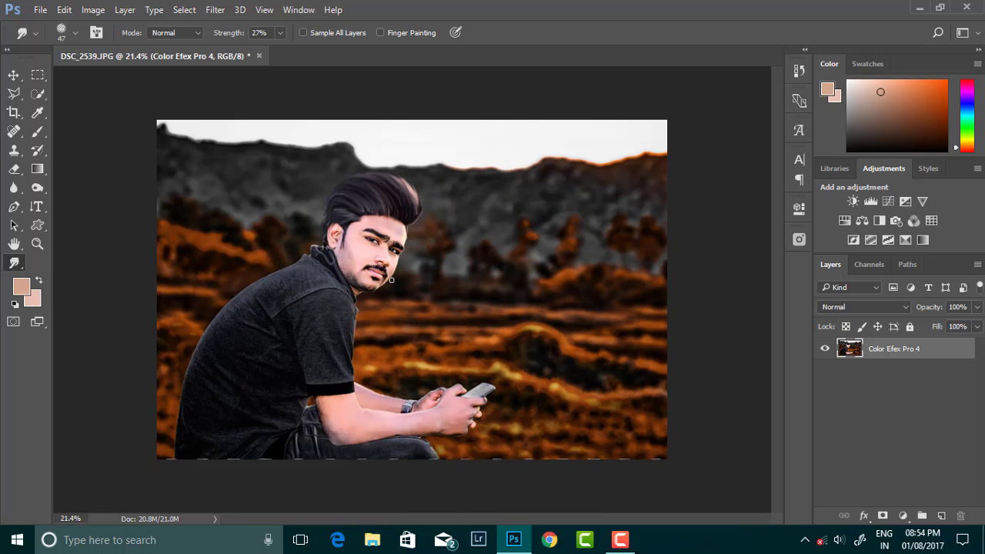